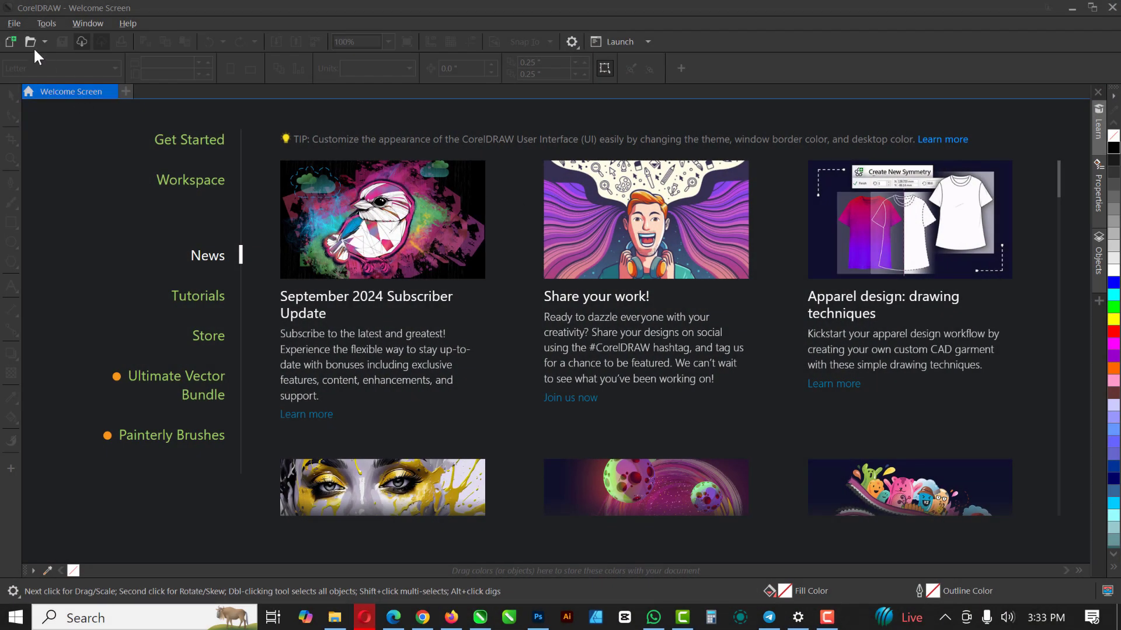
Step: Create a custom RGB document named REAL ESTATE FLYER, 5 × 5 inches at 300 dpi
left_click(13, 26)
left_click(21, 43)
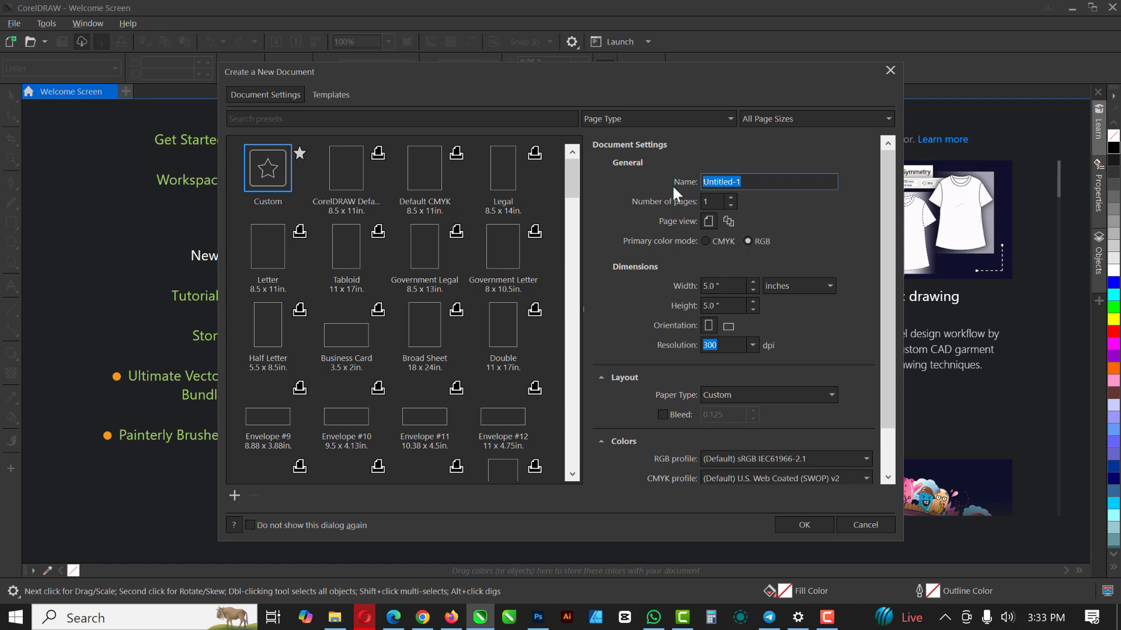
type("REAL ESTATE FLYER")
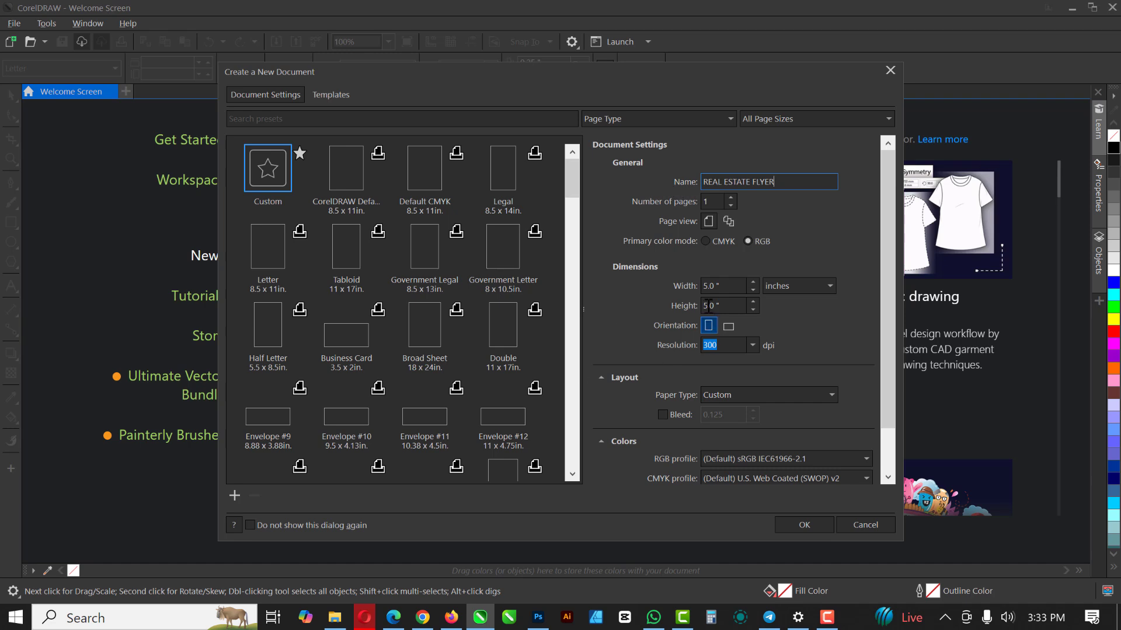
left_click(717, 288)
left_click(725, 306)
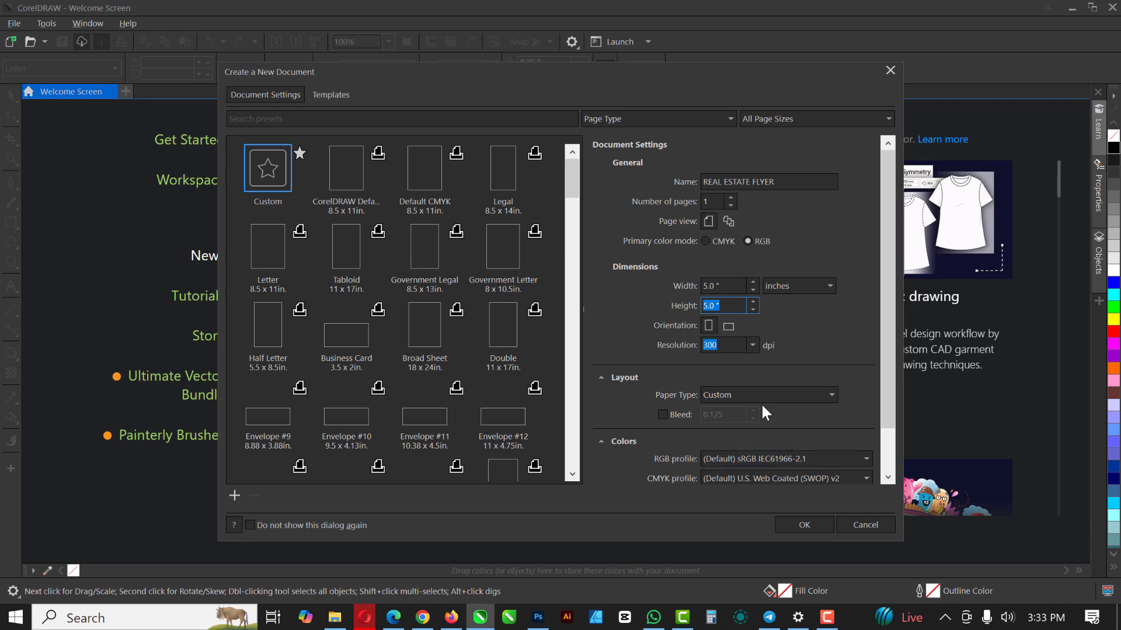
scroll(782, 444, "down", 1)
left_click(803, 525)
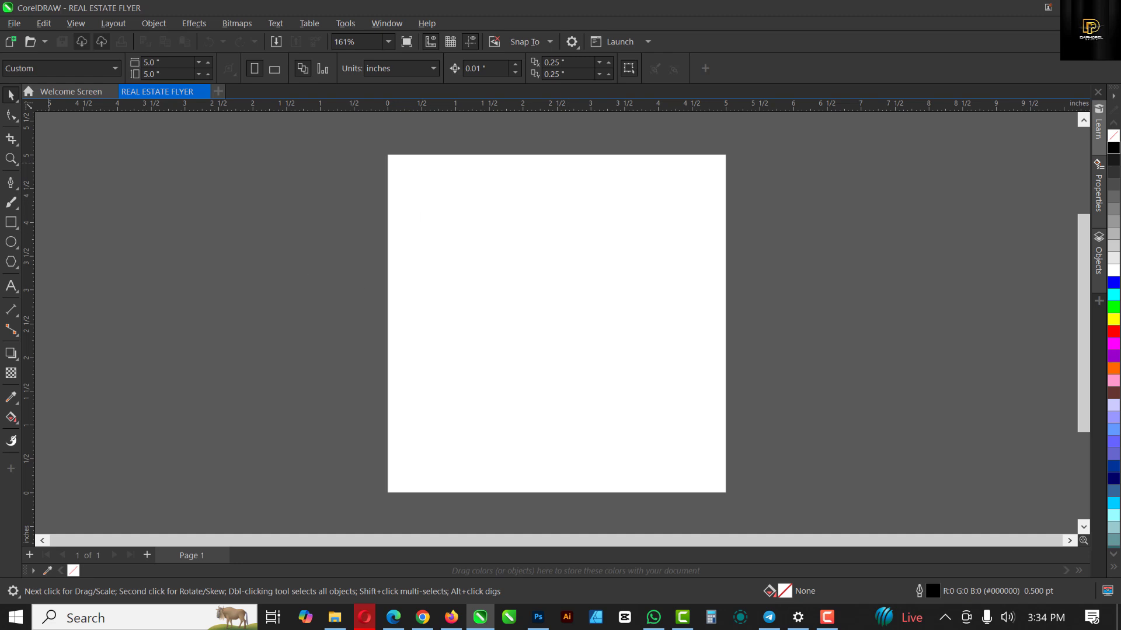
Step: Add a page-sized rectangle with a white fill and no outline
double_click(10, 223)
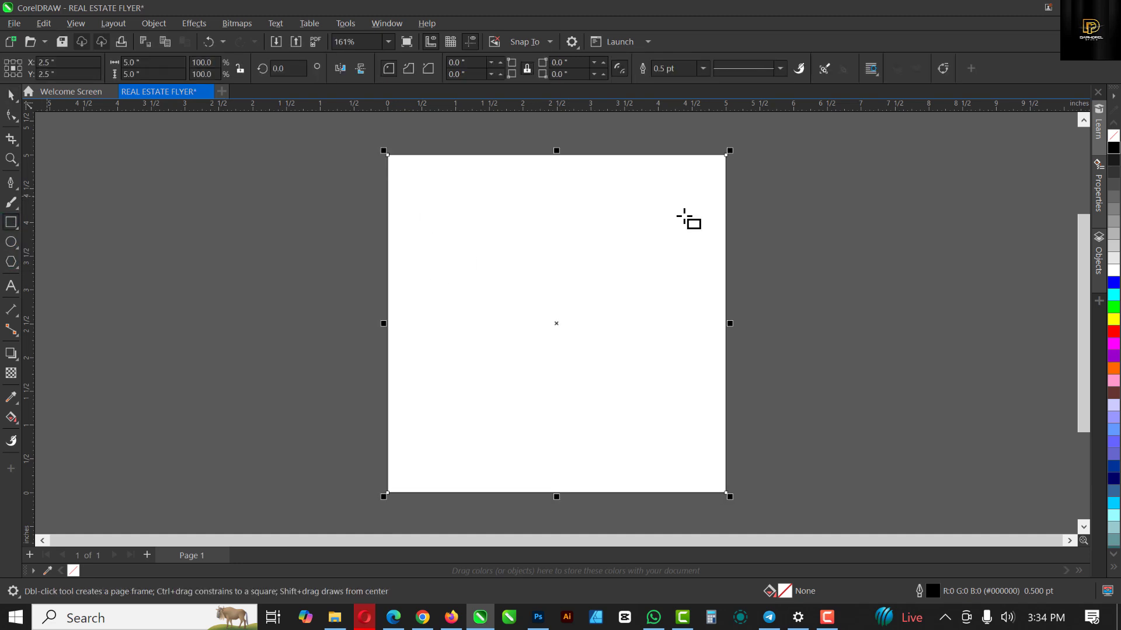
key("shift+F4")
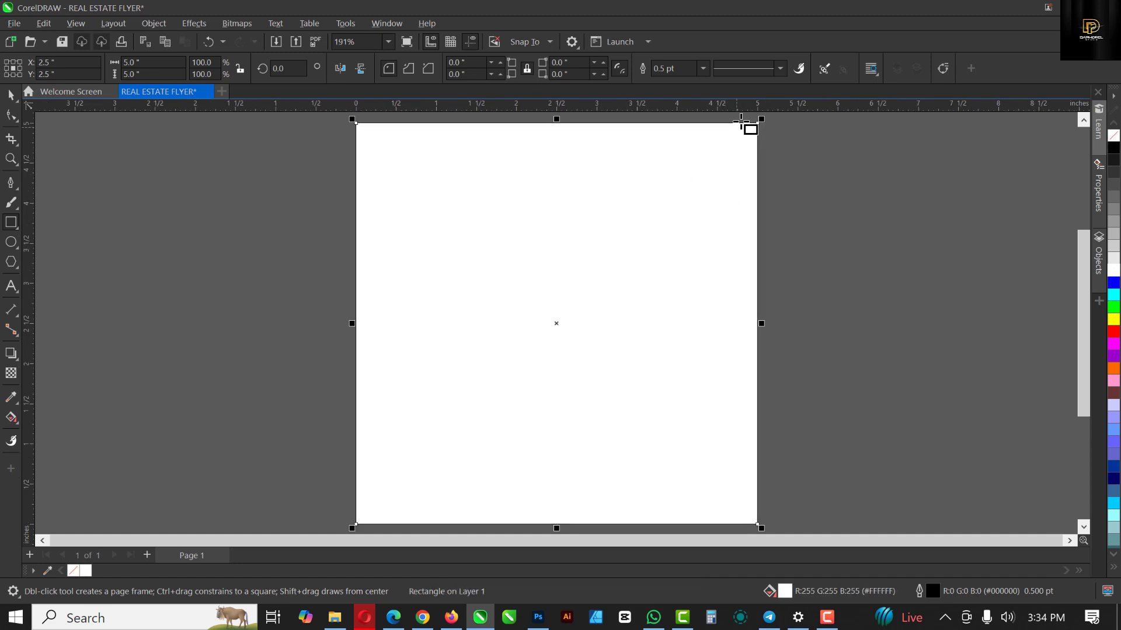
scroll(756, 128, "up", 3)
scroll(754, 147, "up", 6)
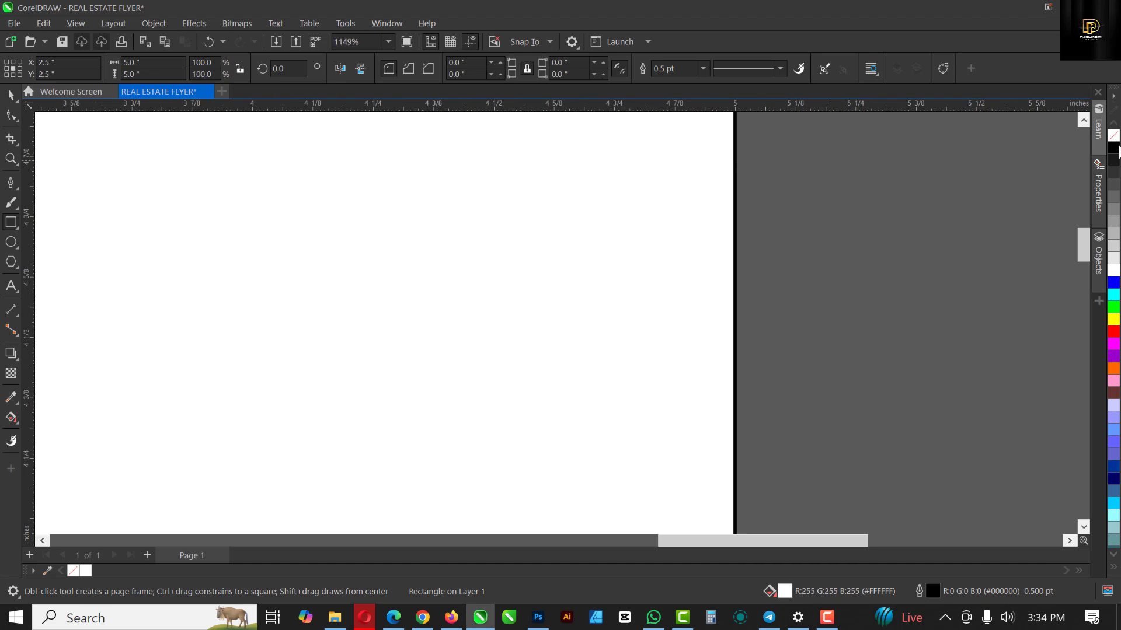
right_click(1114, 137)
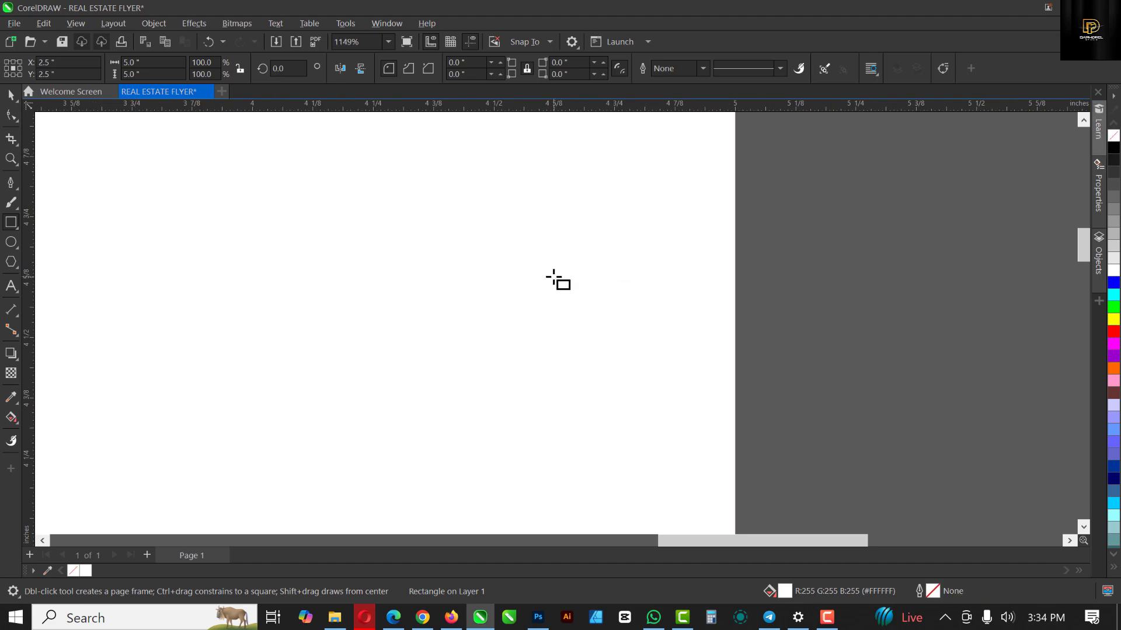
key("F4")
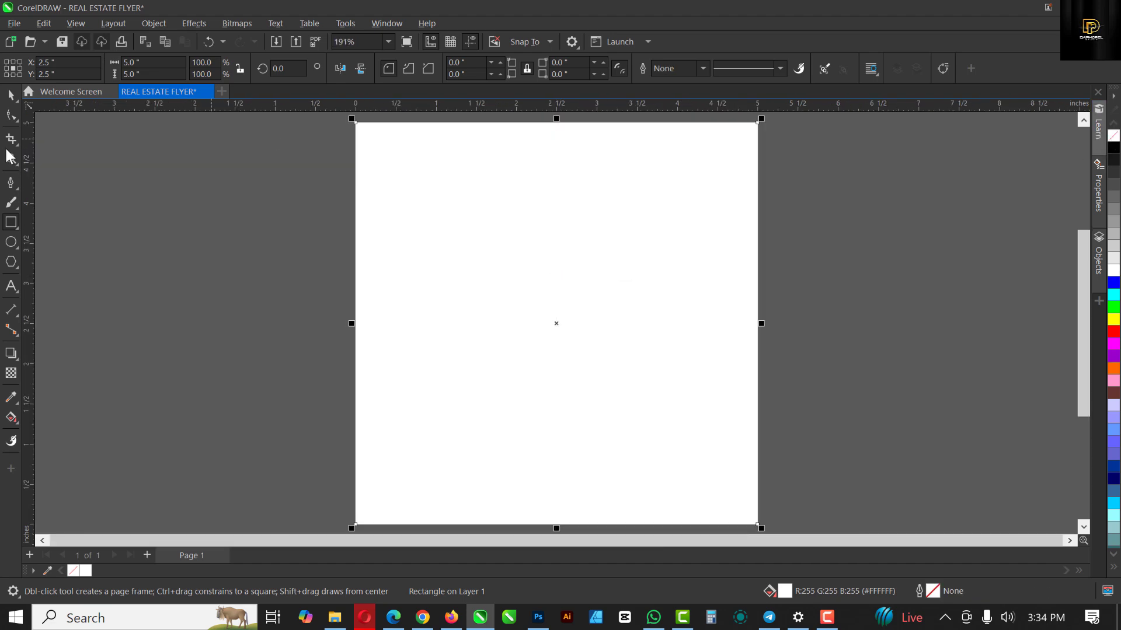
Step: Shrink a copy of the page rectangle to a white band about 1.54 in high along the page's lower edge, and fill the full-page rectangle grey
left_click(10, 97)
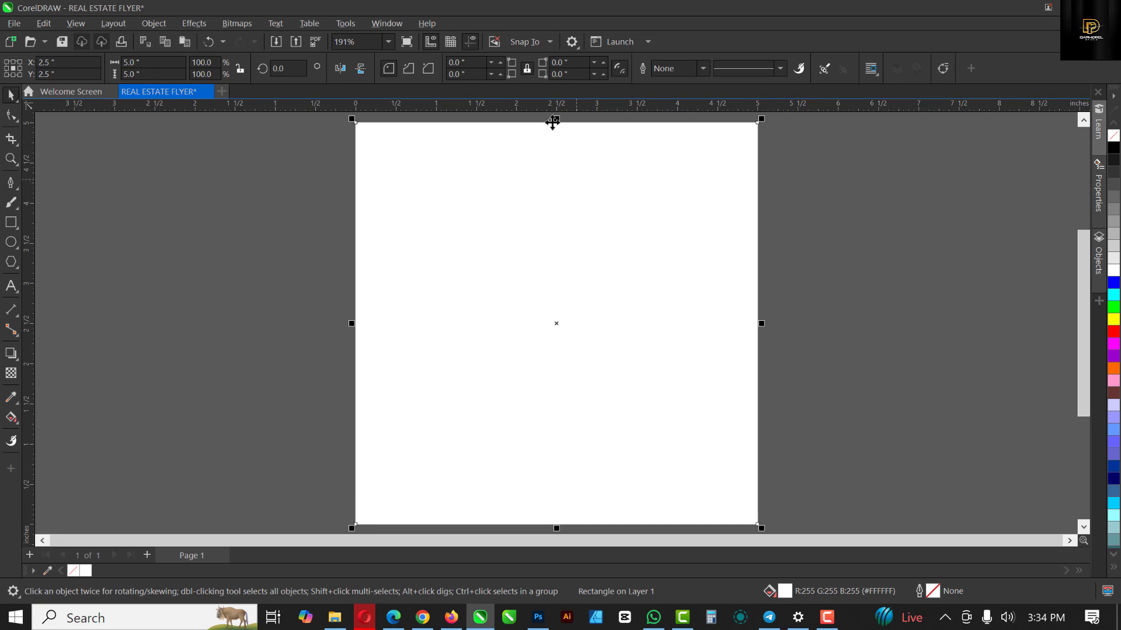
left_click_drag(557, 119, 590, 361)
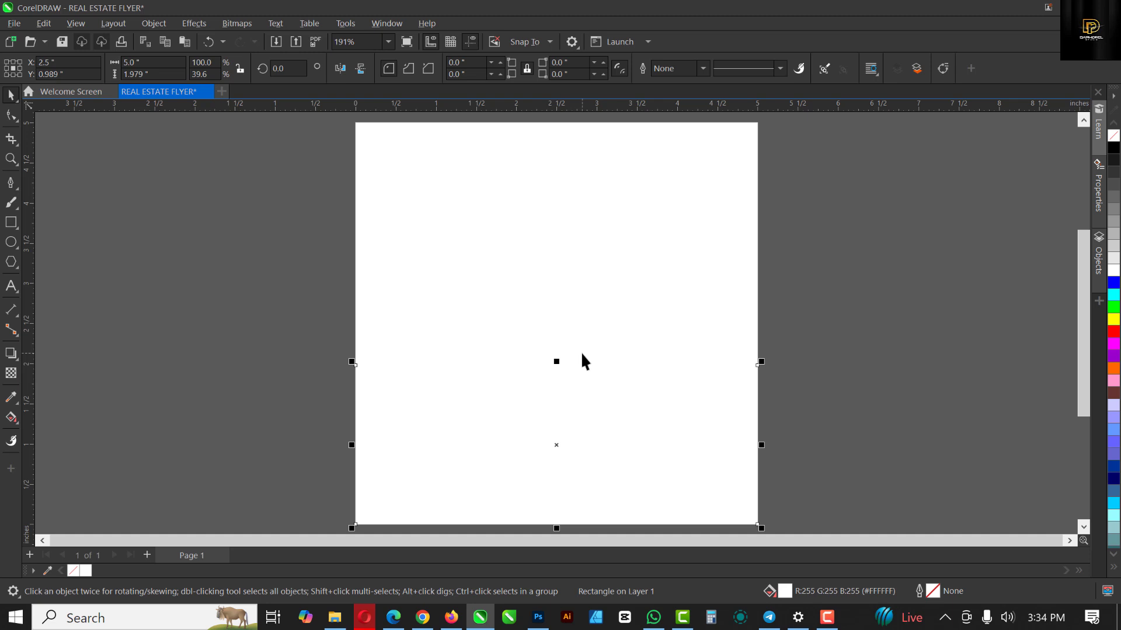
key("ctrl+z")
left_click(1113, 233)
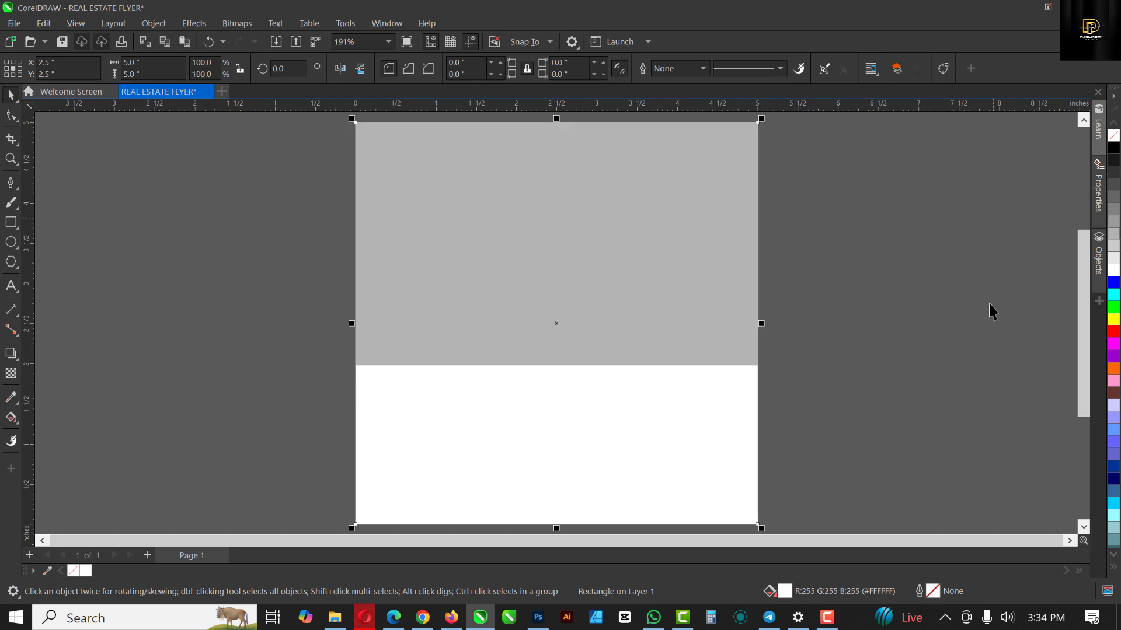
left_click(539, 375)
left_click_drag(556, 361, 563, 393)
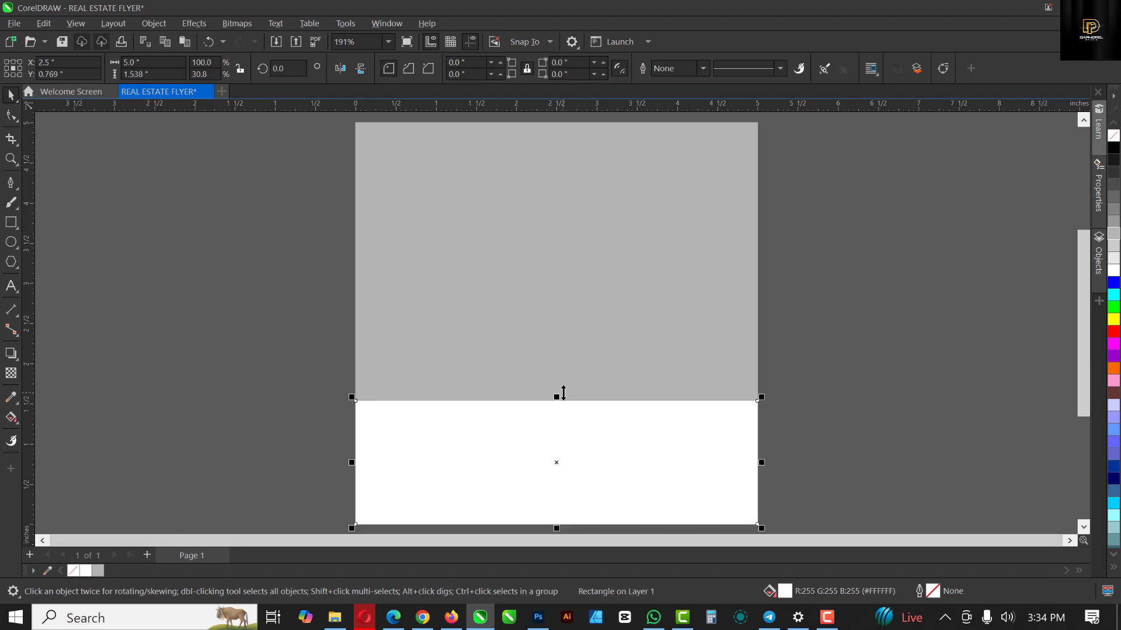
Step: Convert the white band to curves and slant its upper edge, raising the right corner about 1.3 in and lowering the left corner slightly
right_click(632, 415)
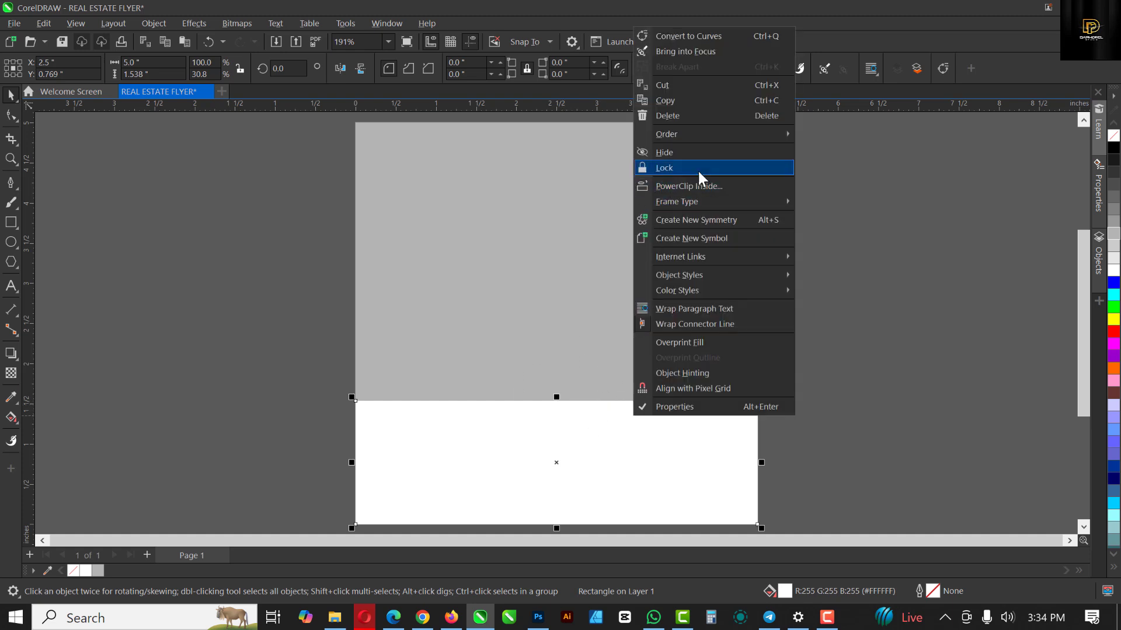
key("Escape")
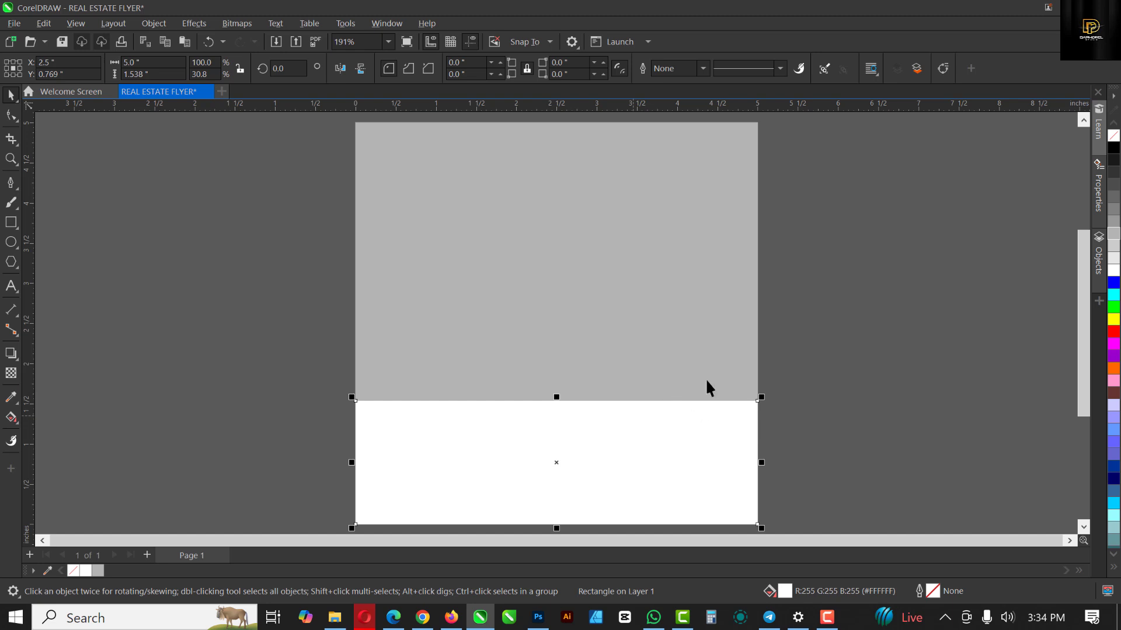
key("ctrl+q")
key("F10")
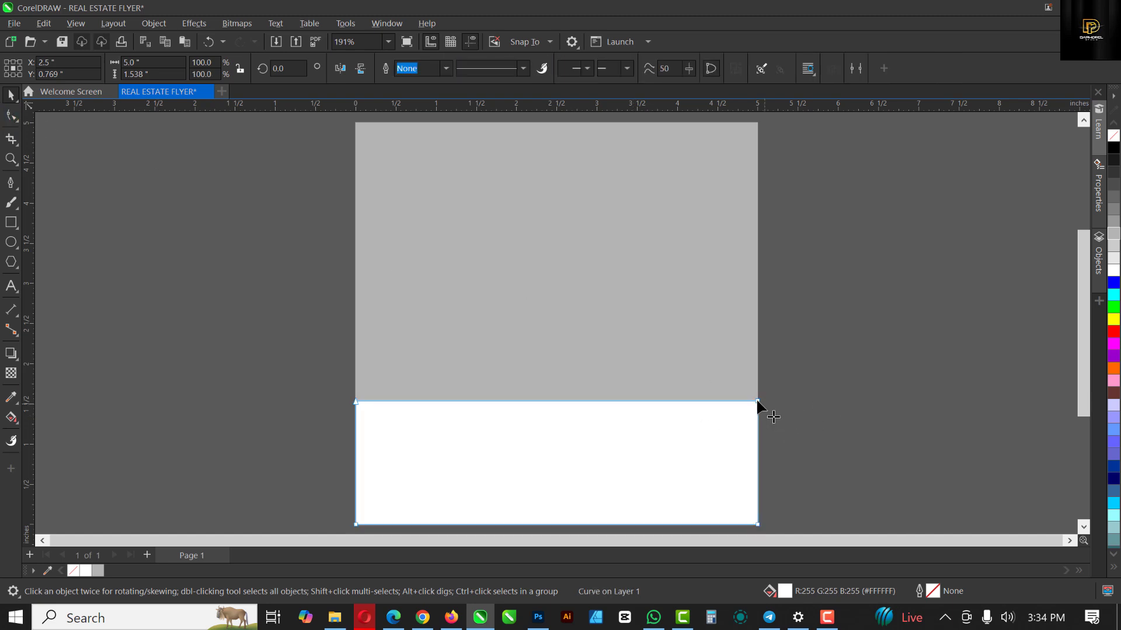
key("F10")
left_click_drag(757, 402, 758, 297)
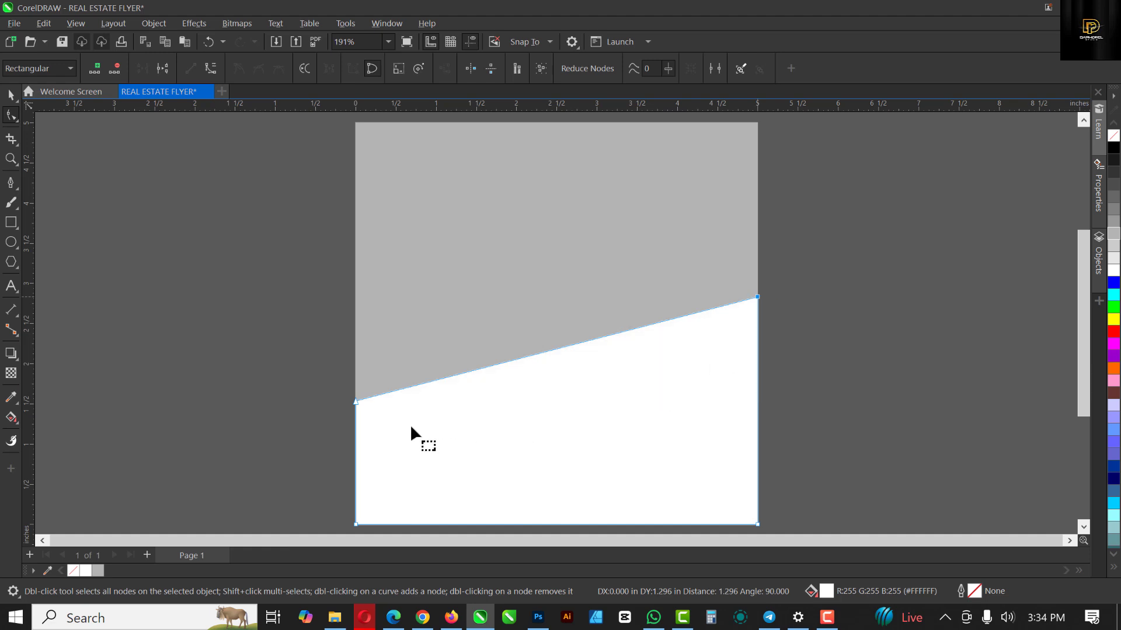
left_click_drag(355, 401, 355, 416)
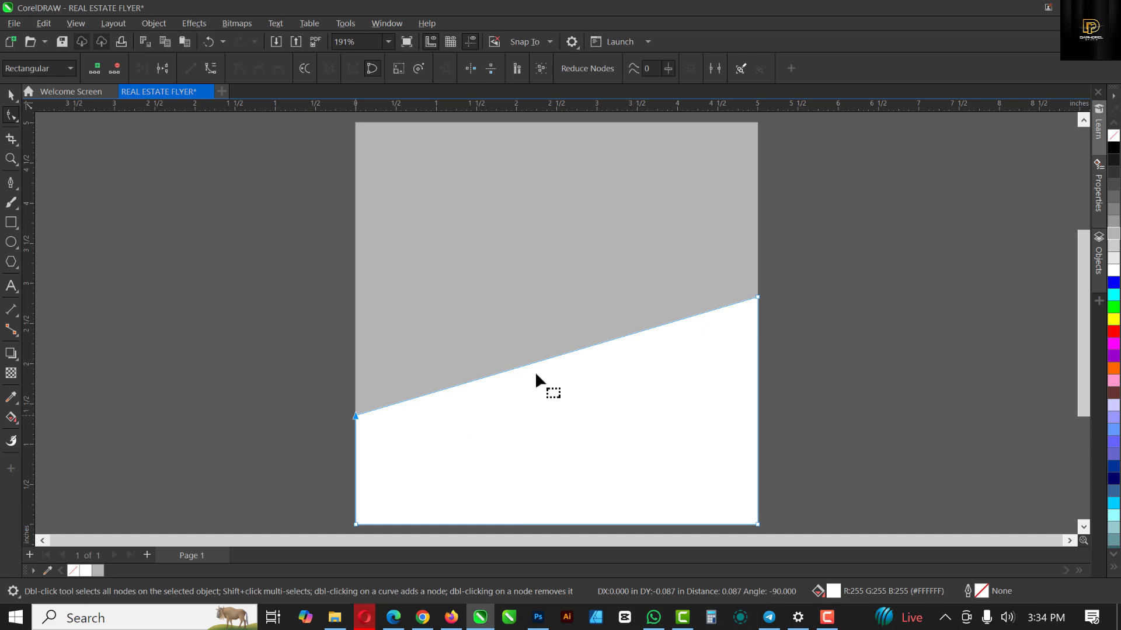
Step: Convert the white shape's slanted edge to a curve and bend it into a smooth S-shaped wave using its control handles
right_click(550, 358)
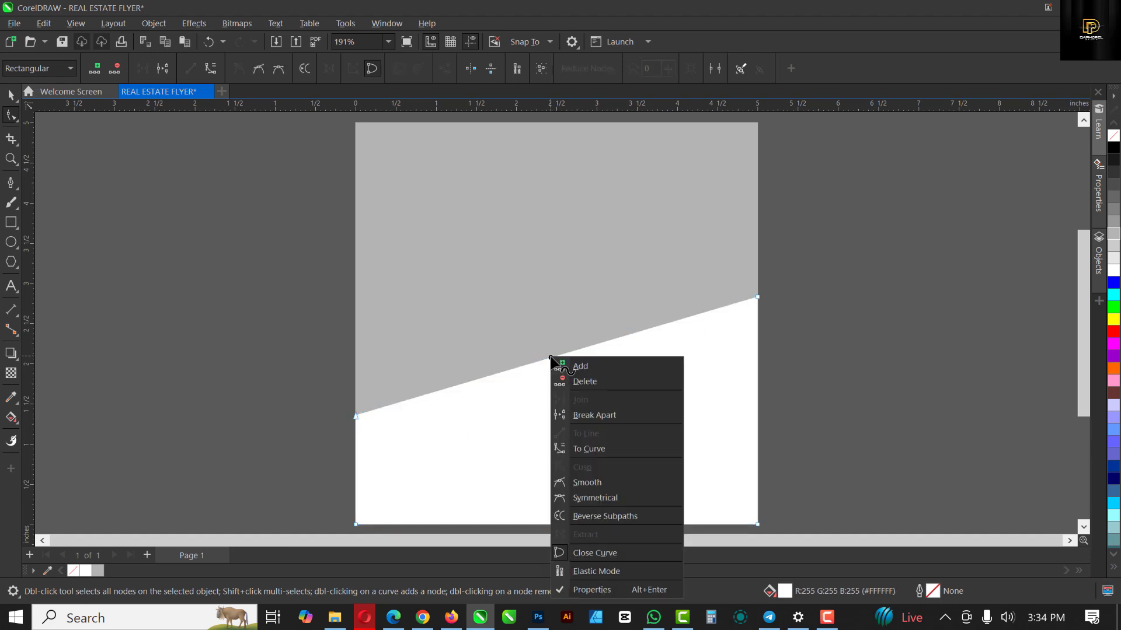
left_click(587, 448)
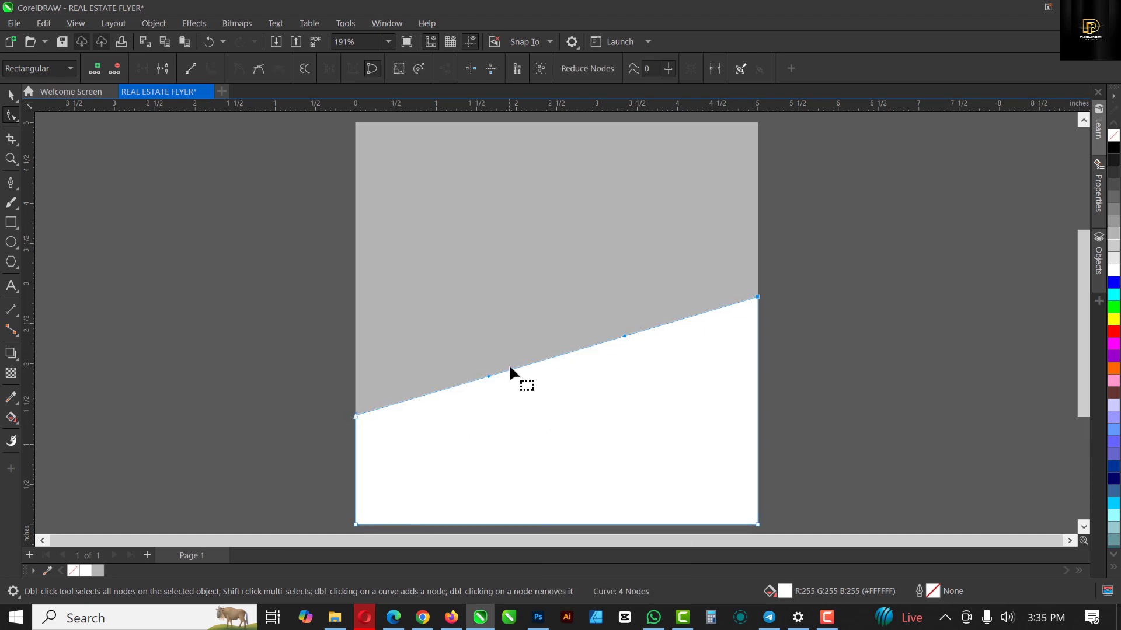
left_click_drag(488, 376, 410, 308)
left_click_drag(622, 335, 644, 410)
left_click_drag(356, 418, 355, 425)
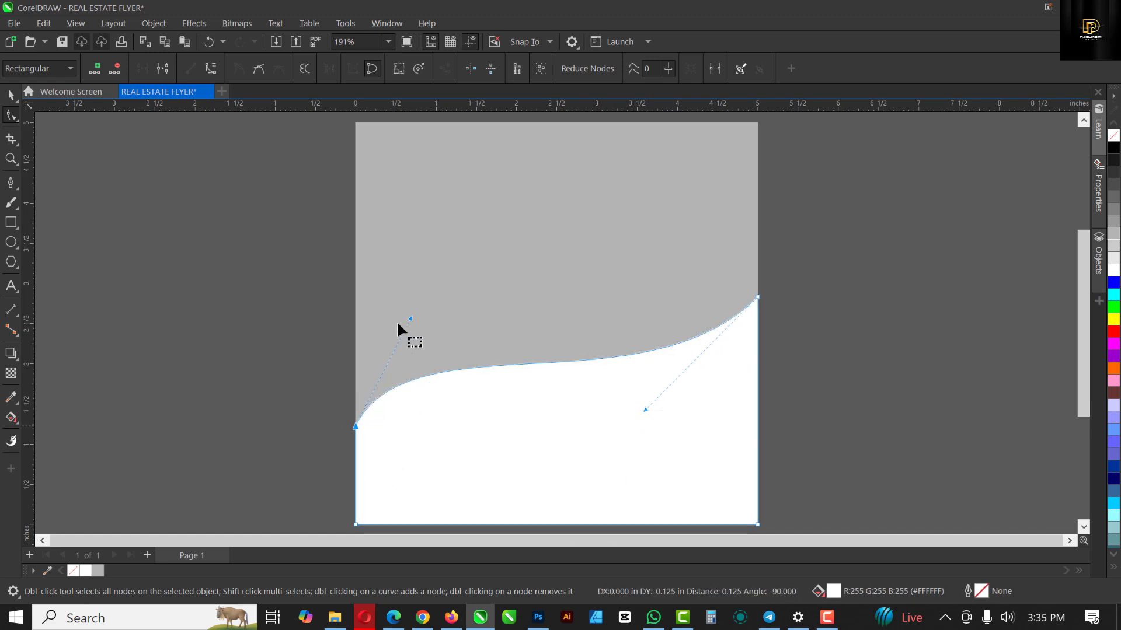
left_click_drag(411, 318, 417, 310)
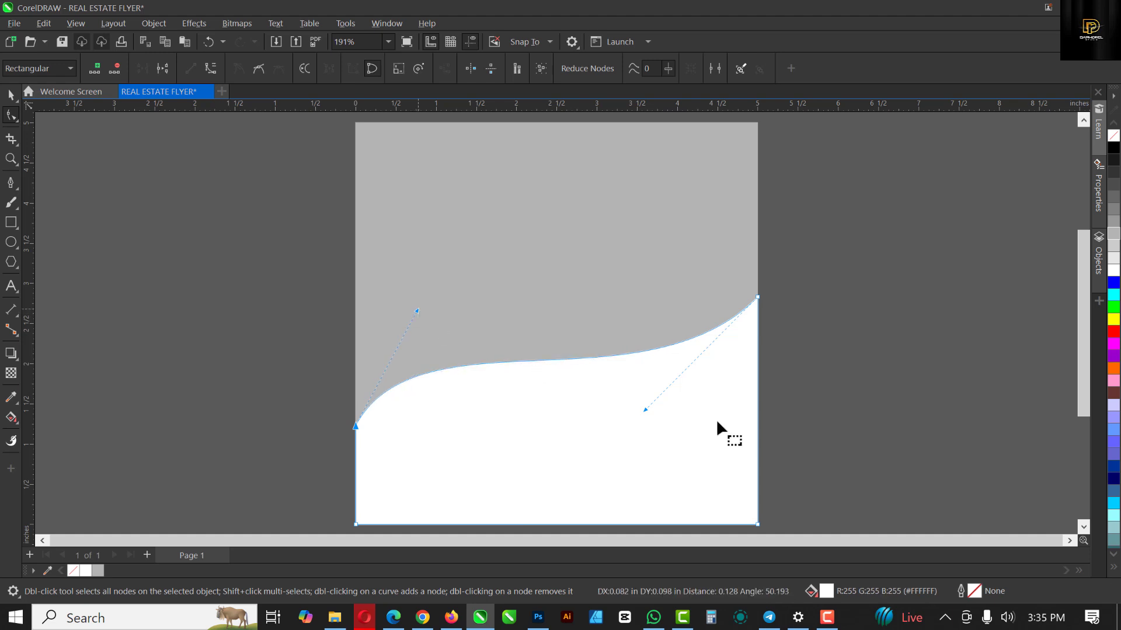
left_click_drag(646, 409, 664, 438)
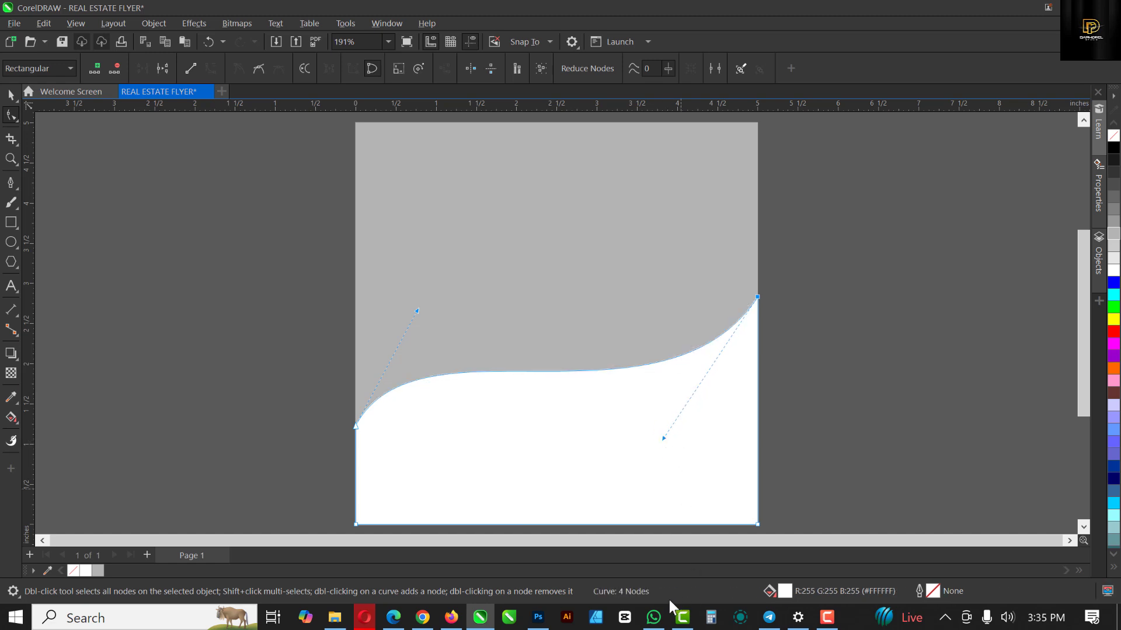
key("space")
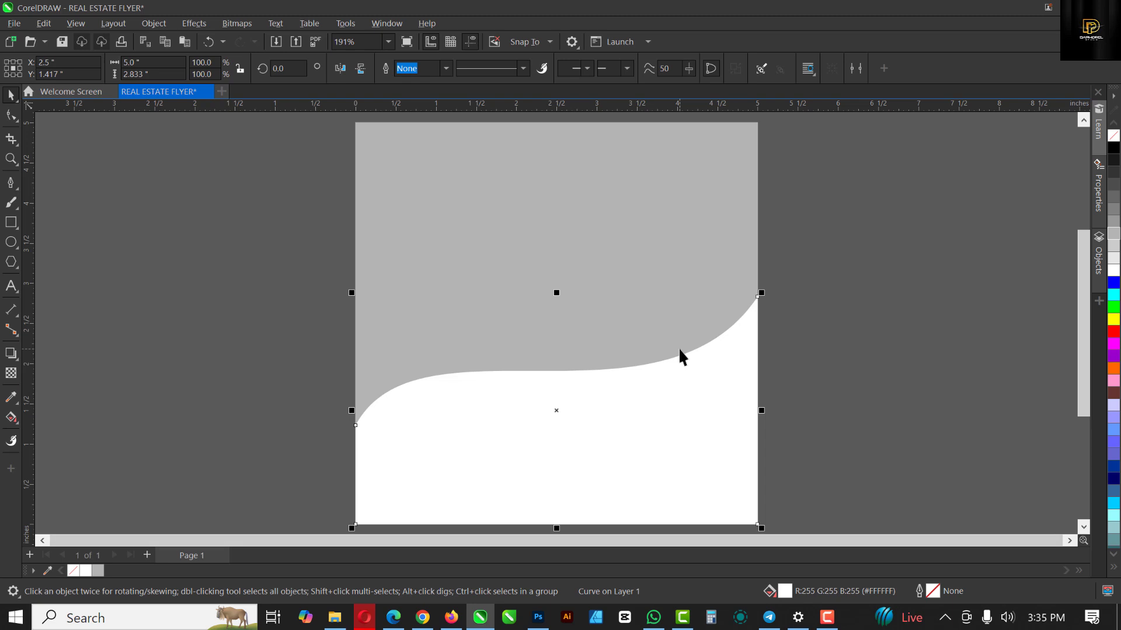
Step: Duplicate the white wave about 0.3 in higher and fill the copy light grey (#E6E6E6)
left_click(579, 408)
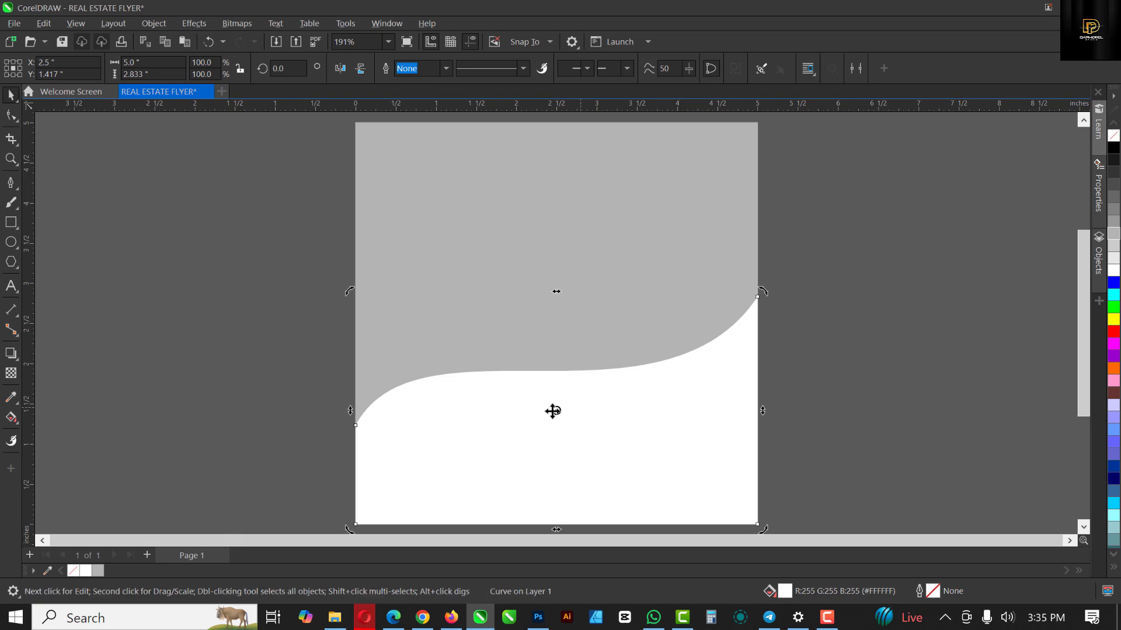
left_click_drag(595, 420, 593, 395)
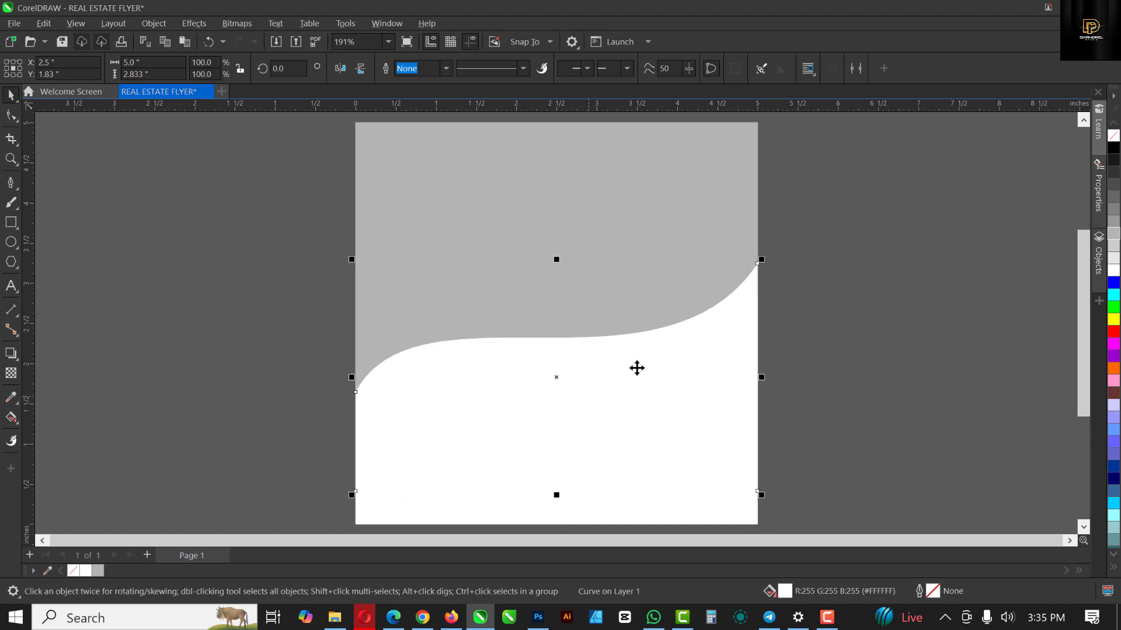
left_click(1112, 258)
left_click_drag(663, 387, 664, 395)
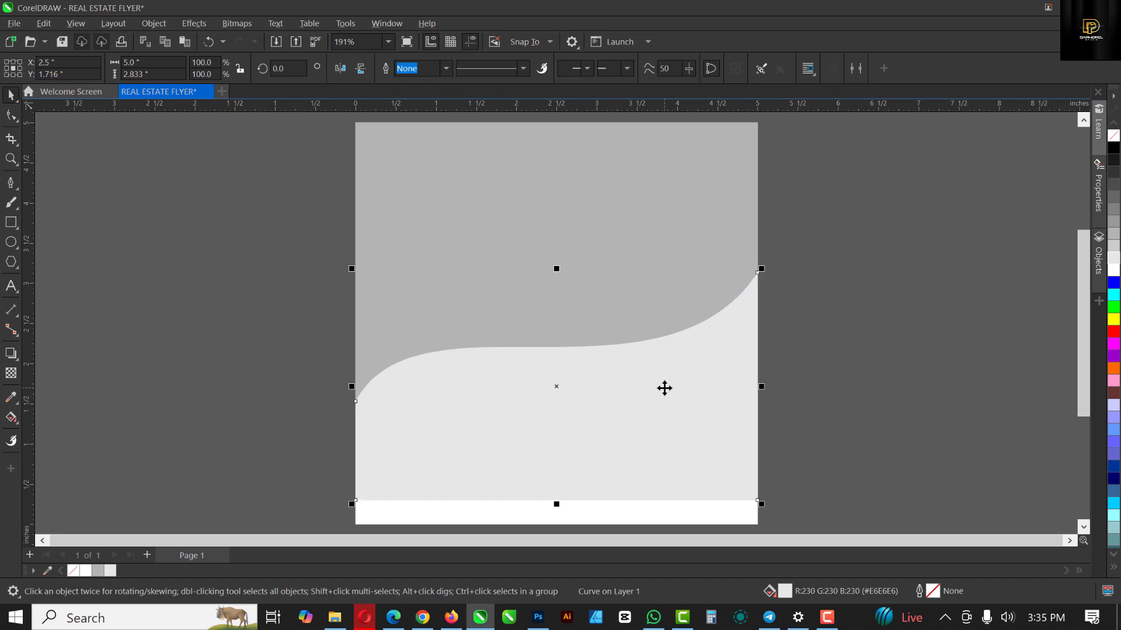
Step: Send the light grey wave back one level, behind the white wave
left_click_drag(637, 399, 828, 411)
key("ctrl+z")
right_click(629, 403)
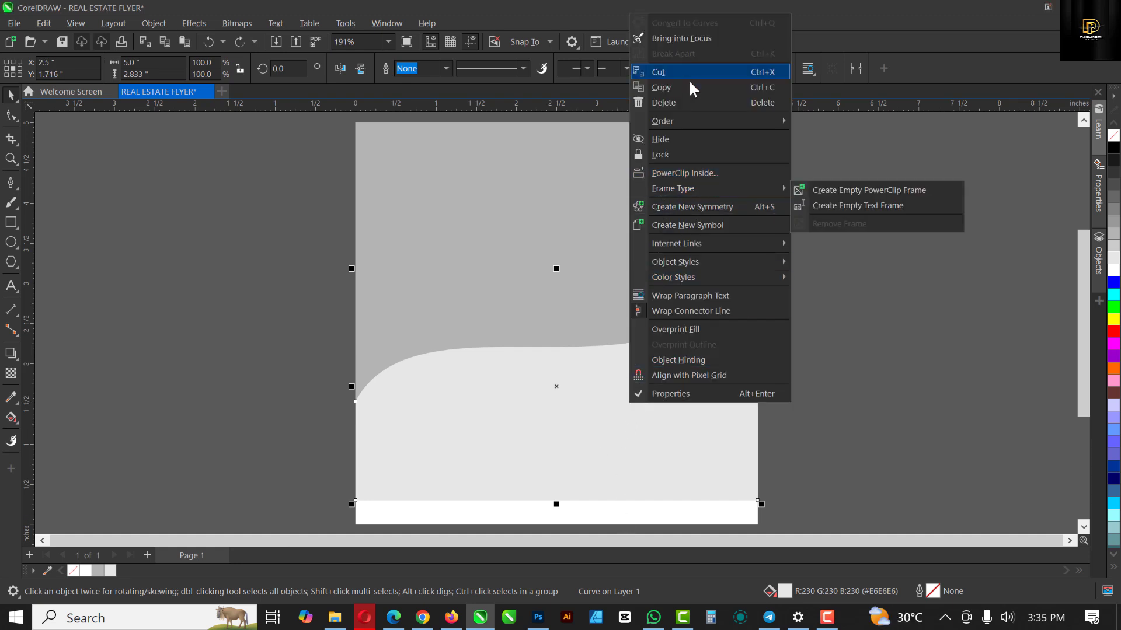
mouse_move(703, 123)
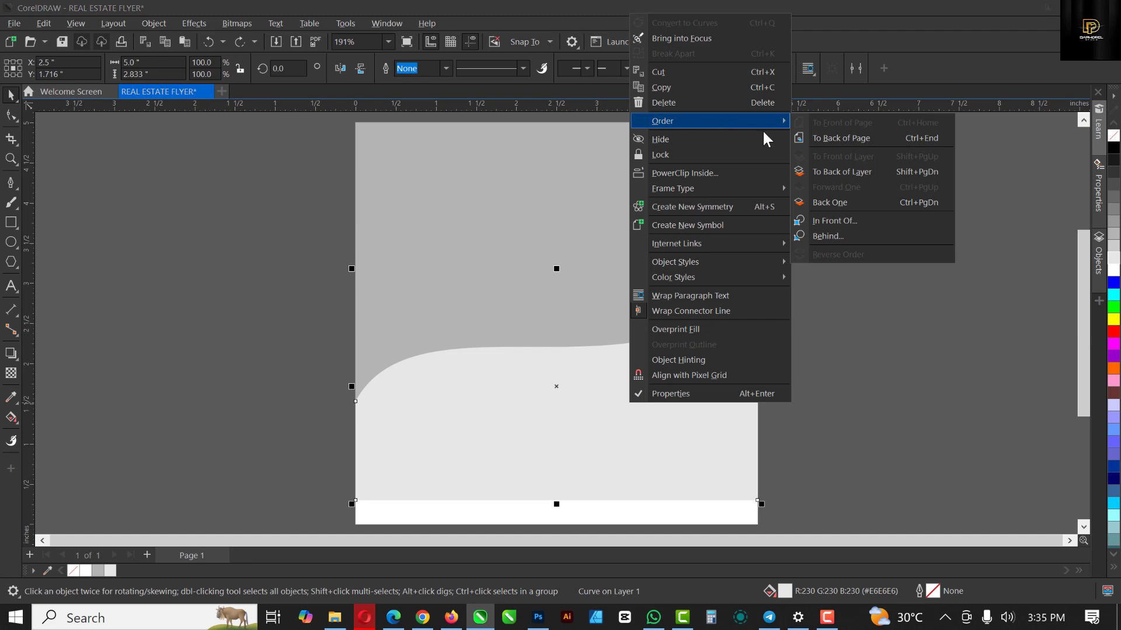
left_click(836, 202)
Step: Lower the light grey wave about 0.07 in so a thinner strip shows above the white wave
scroll(648, 367, "down", 1)
scroll(639, 380, "up", 2)
scroll(607, 343, "up", 1)
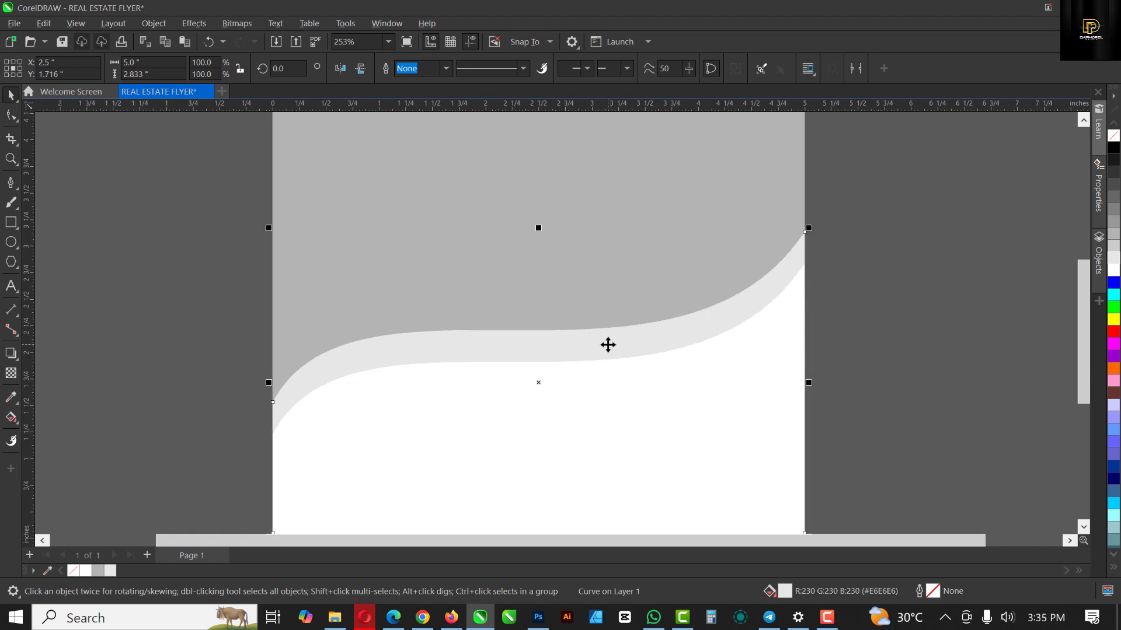
left_click_drag(607, 345, 608, 353)
scroll(696, 330, "down", 1)
scroll(696, 330, "up", 1)
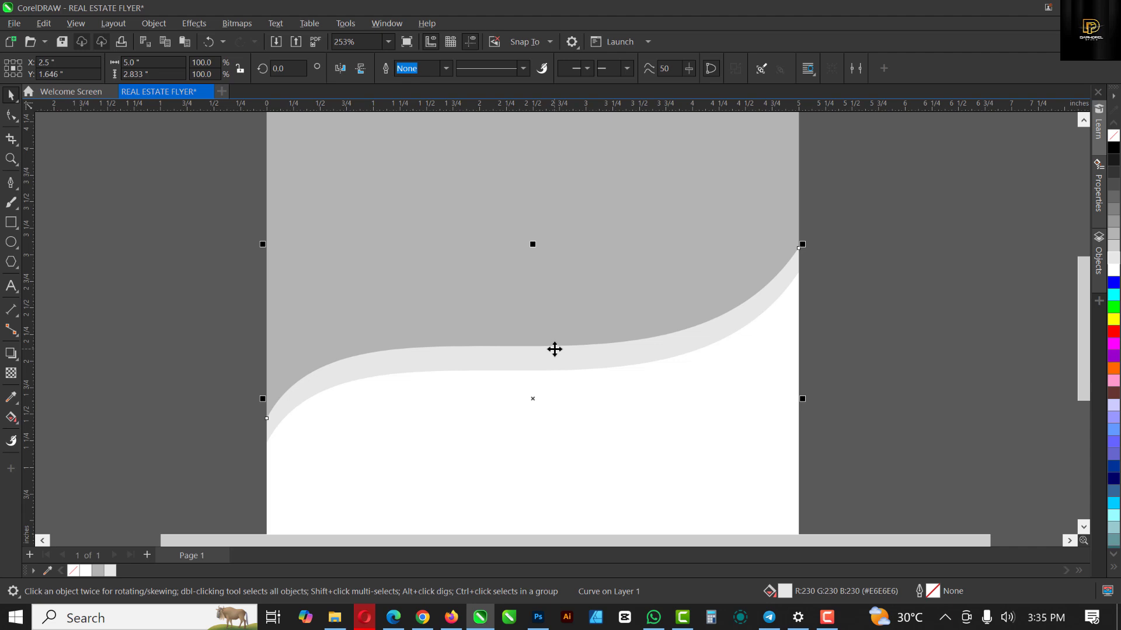
scroll(625, 327, "down", 2)
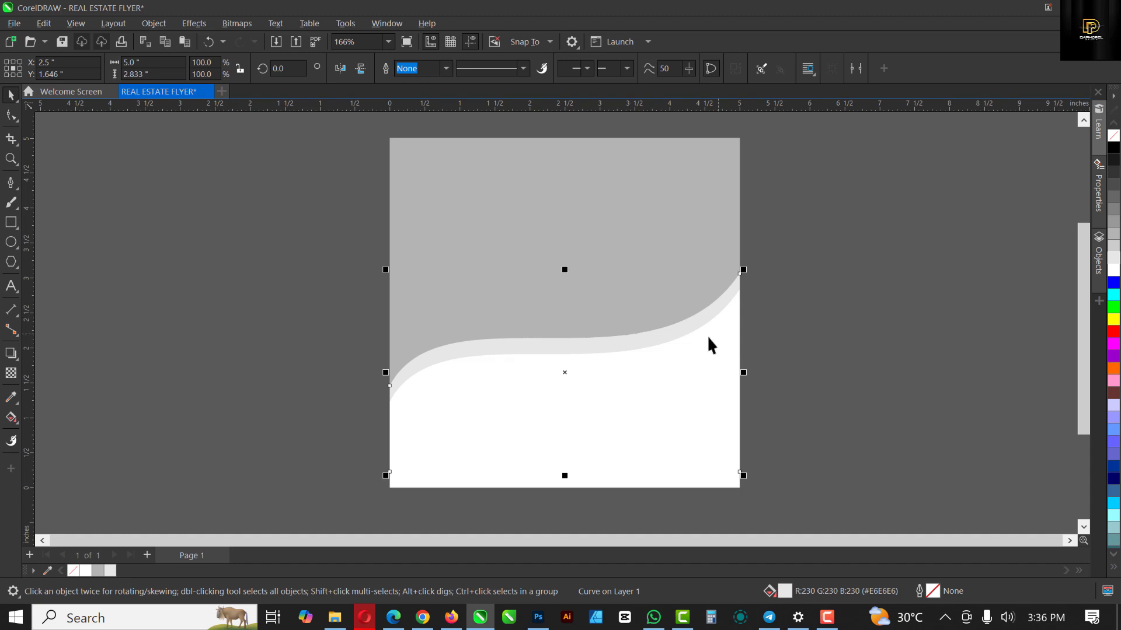
Step: Reshape the right part of the light grey wave's upper edge with its control handle and lower its right end node slightly
left_click_drag(668, 325, 814, 247)
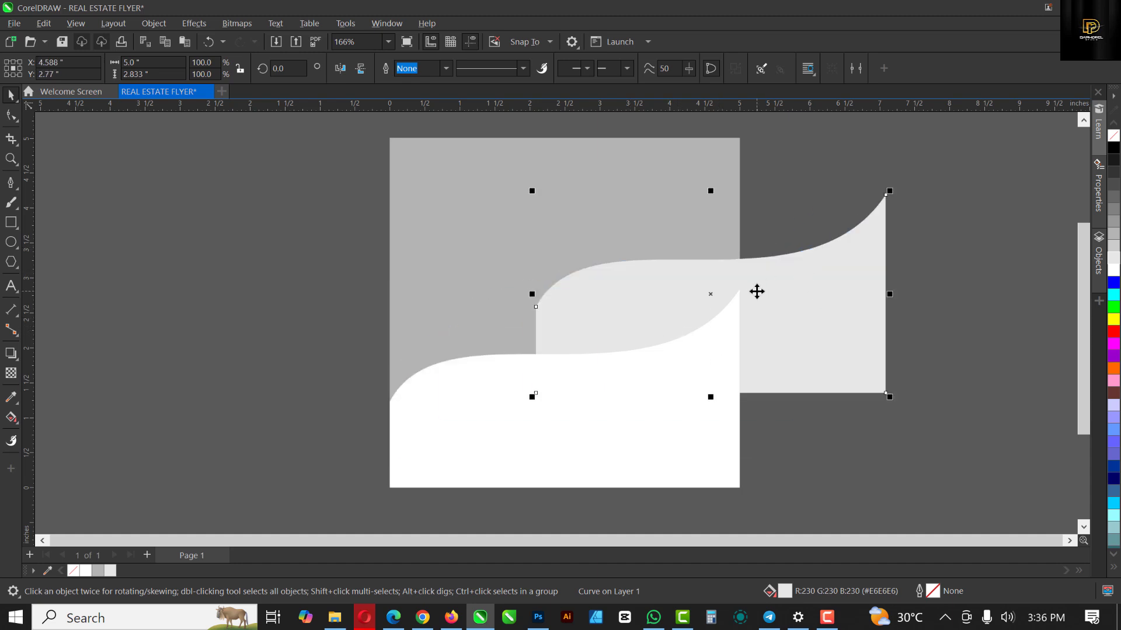
key("ctrl+z")
scroll(704, 292, "up", 1)
key("F10")
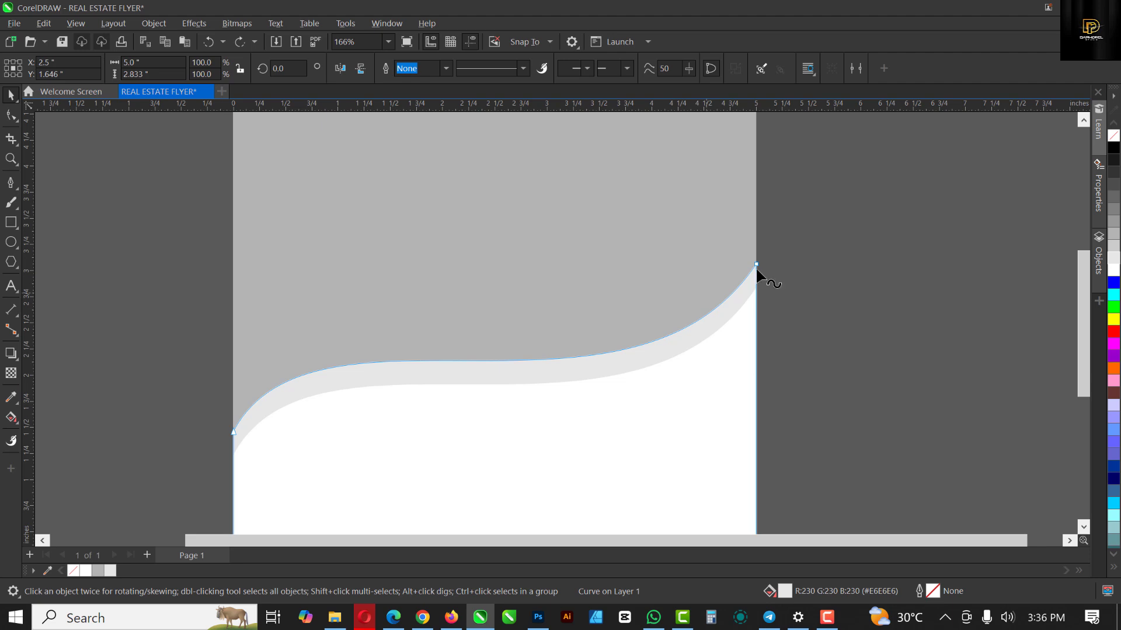
left_click(756, 264)
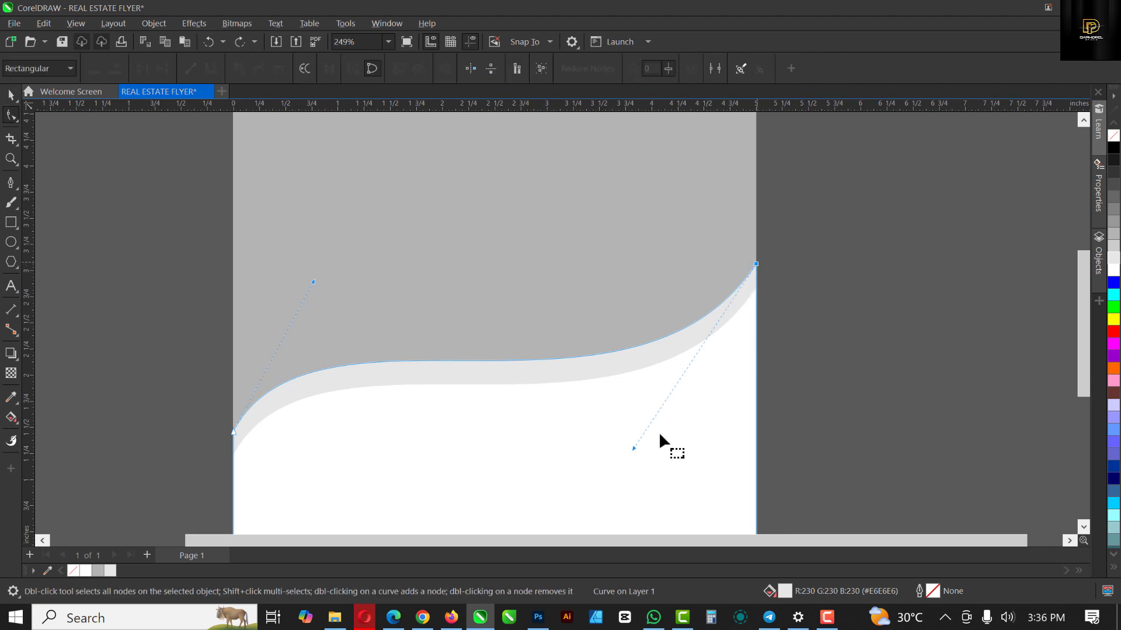
left_click_drag(632, 449, 679, 457)
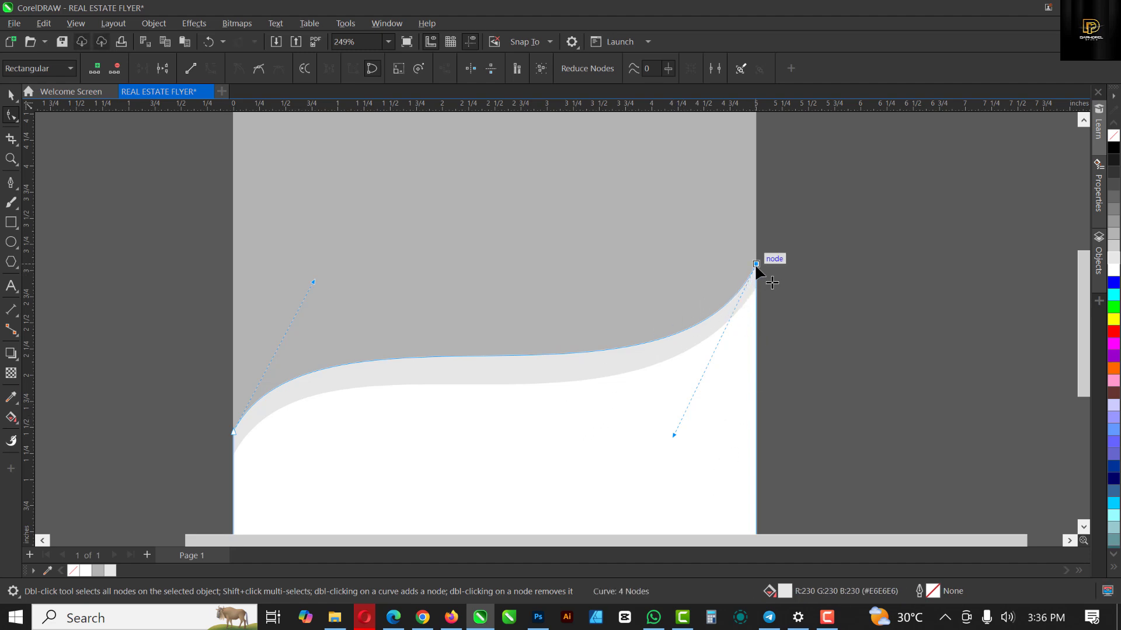
left_click_drag(756, 264, 756, 266)
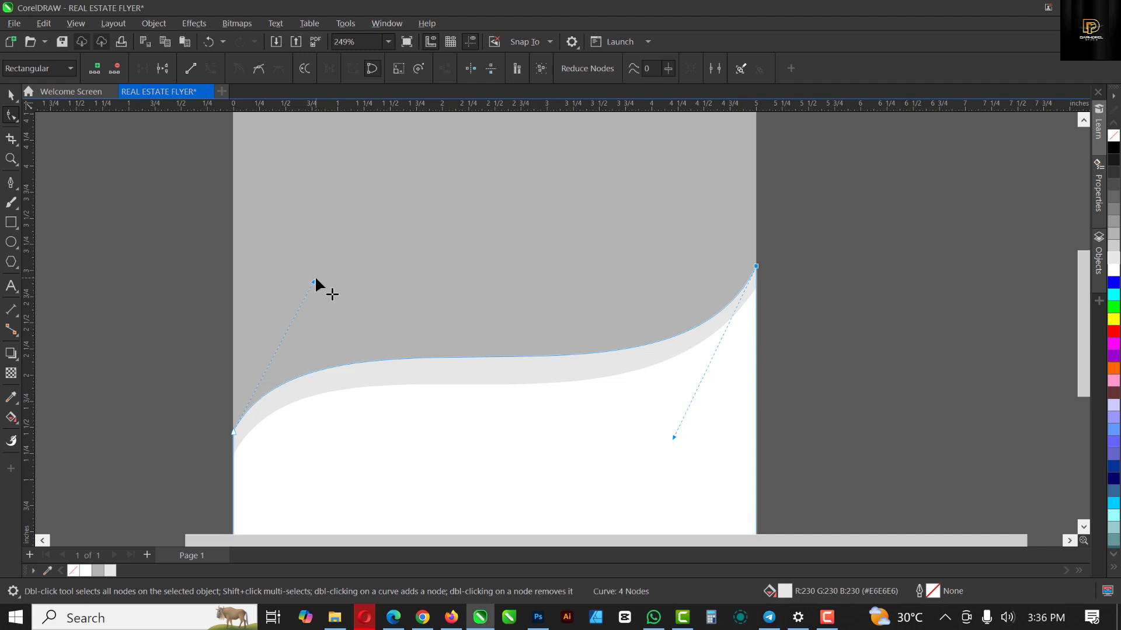
Step: Raise the left control handle of the light grey wave's upper edge to thicken the band above the white wave
left_click_drag(313, 281, 310, 267)
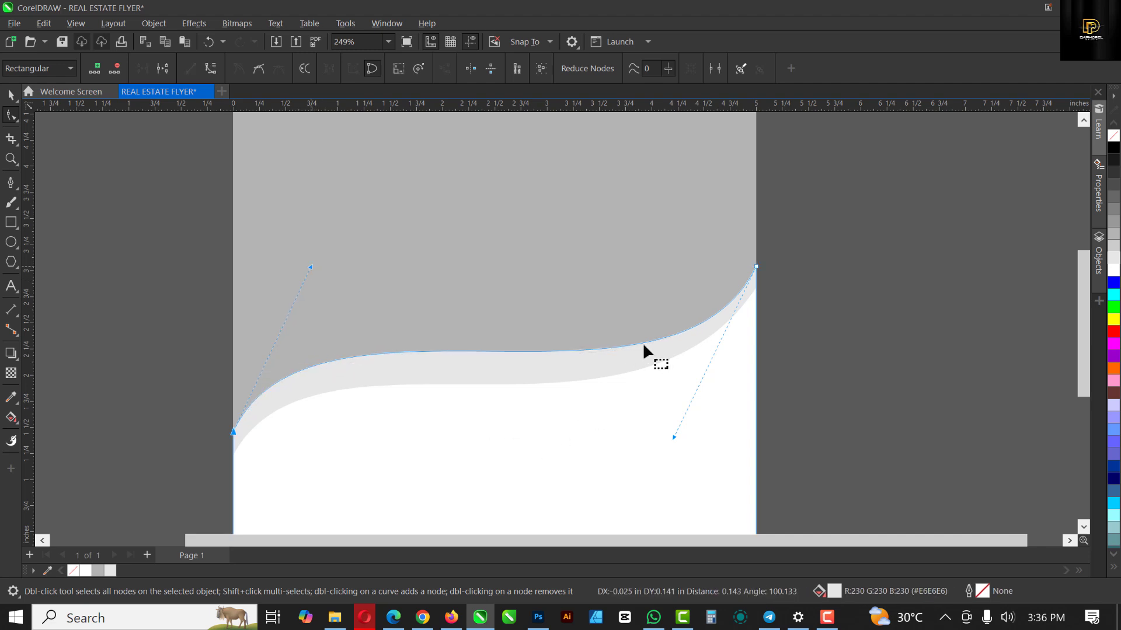
scroll(664, 354, "down", 2)
scroll(367, 447, "up", 2)
scroll(496, 409, "down", 1)
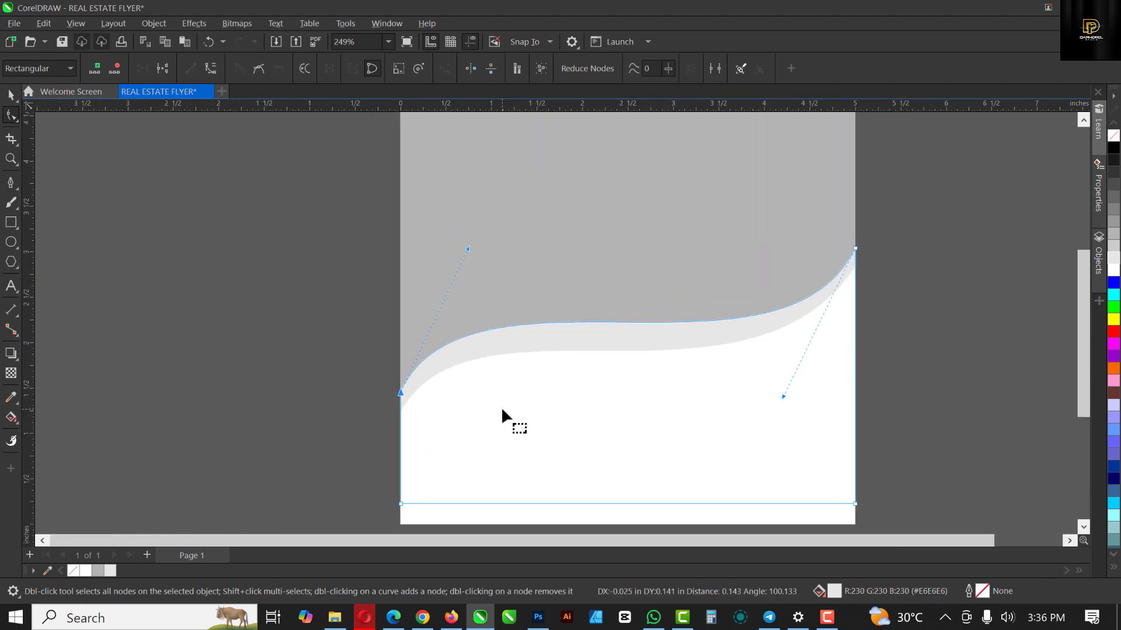
key("space")
scroll(485, 415, "down", 3)
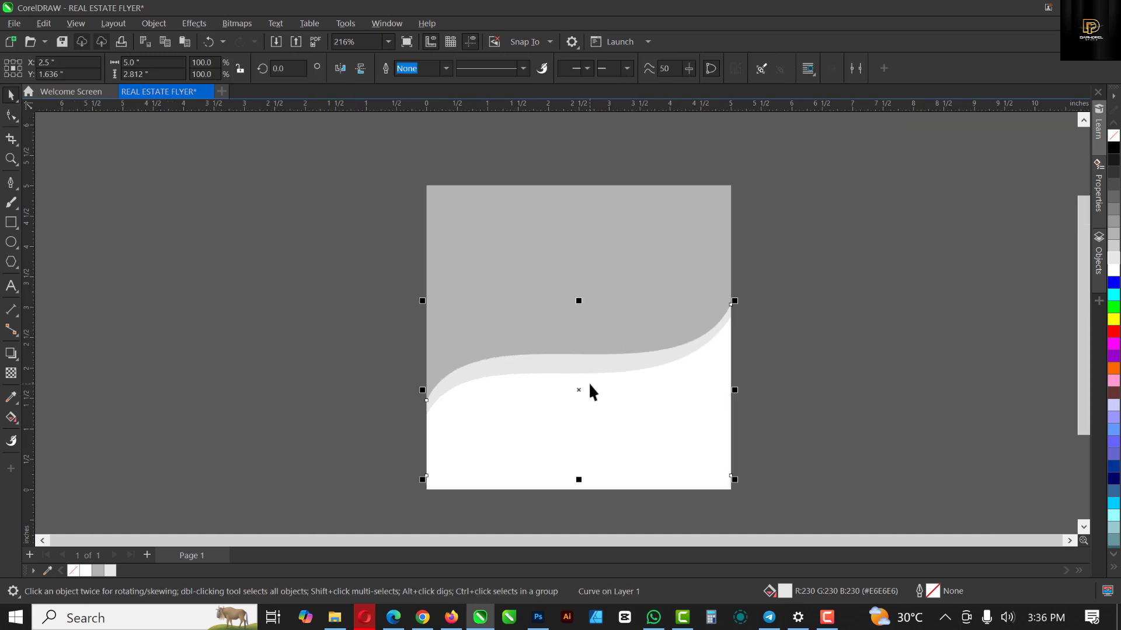
scroll(603, 379, "up", 1)
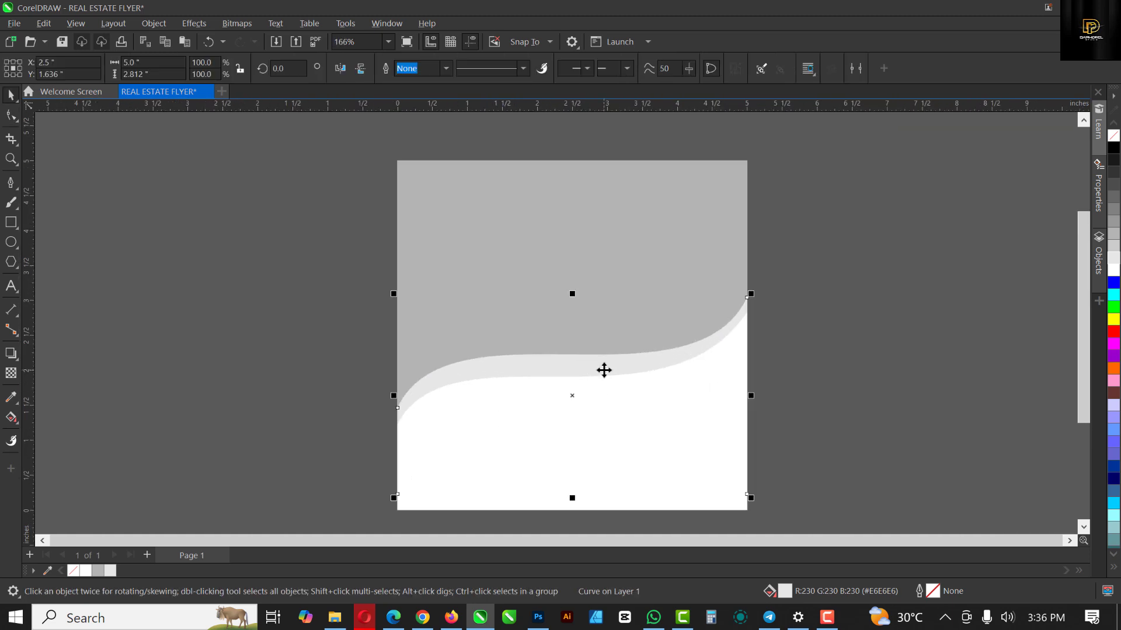
Step: Create a separate strip from the visible light grey band with Smart Fill, using the blue-grey fill and 0.5 pt black outline
left_click(11, 419)
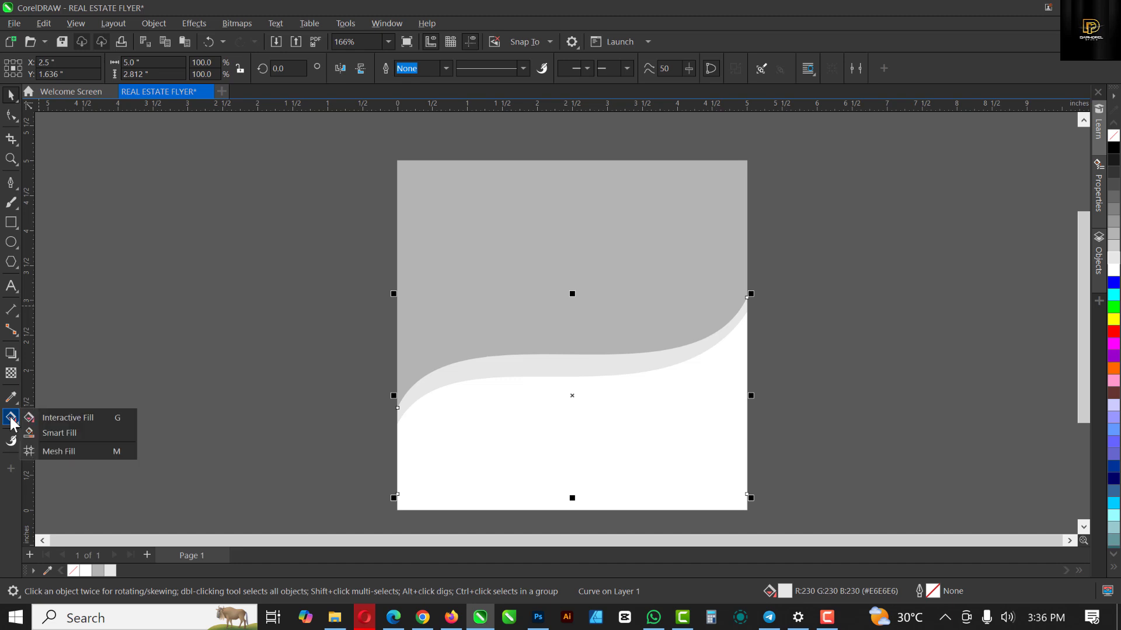
left_click(50, 433)
left_click(480, 368)
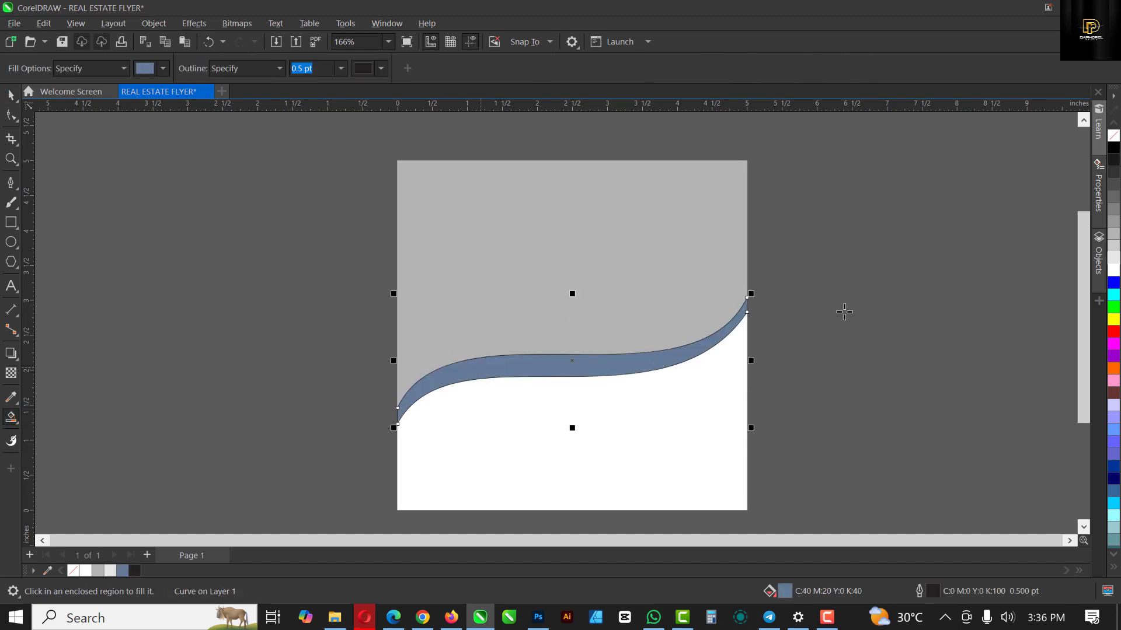
scroll(741, 313, "up", 2)
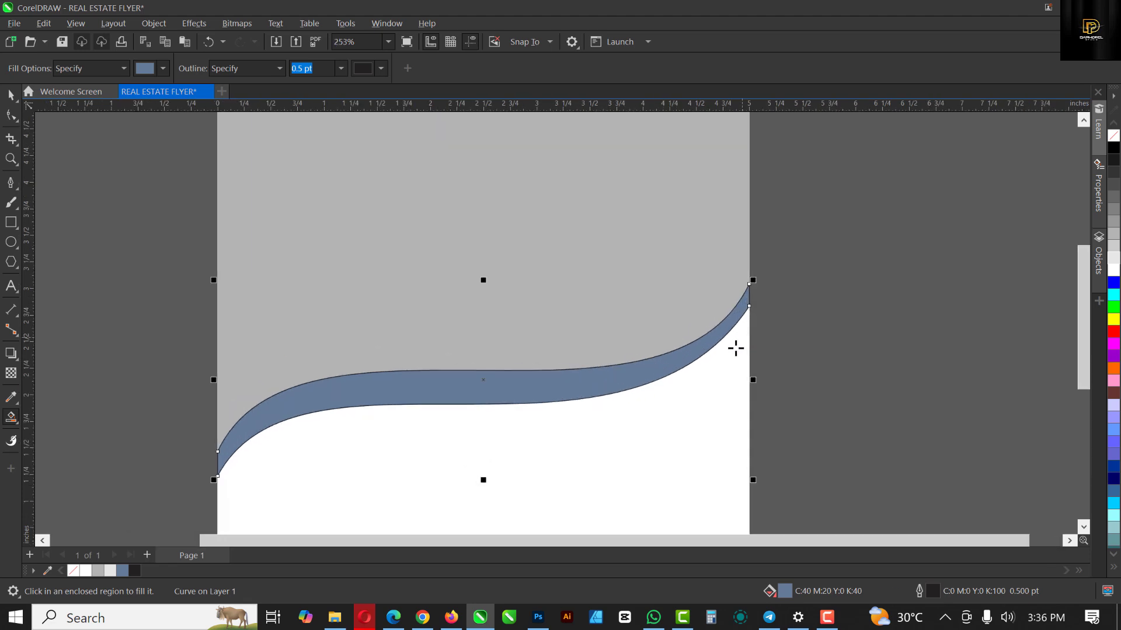
scroll(646, 309, "down", 3)
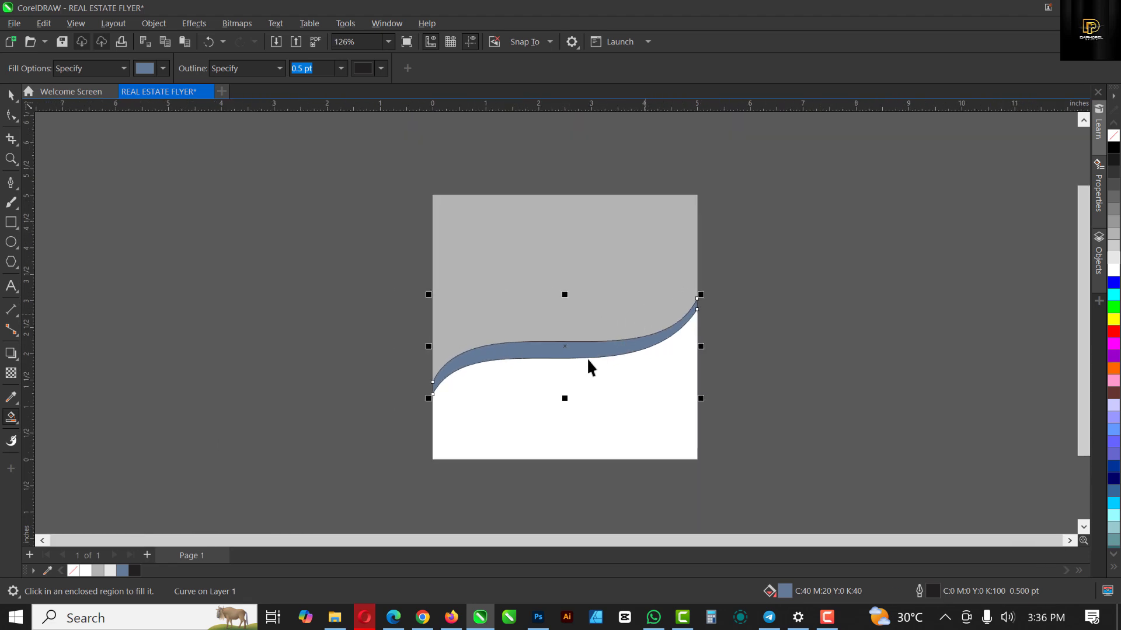
Step: Delete the original light grey wave and keep the blue-grey strip above the white wave
key("space")
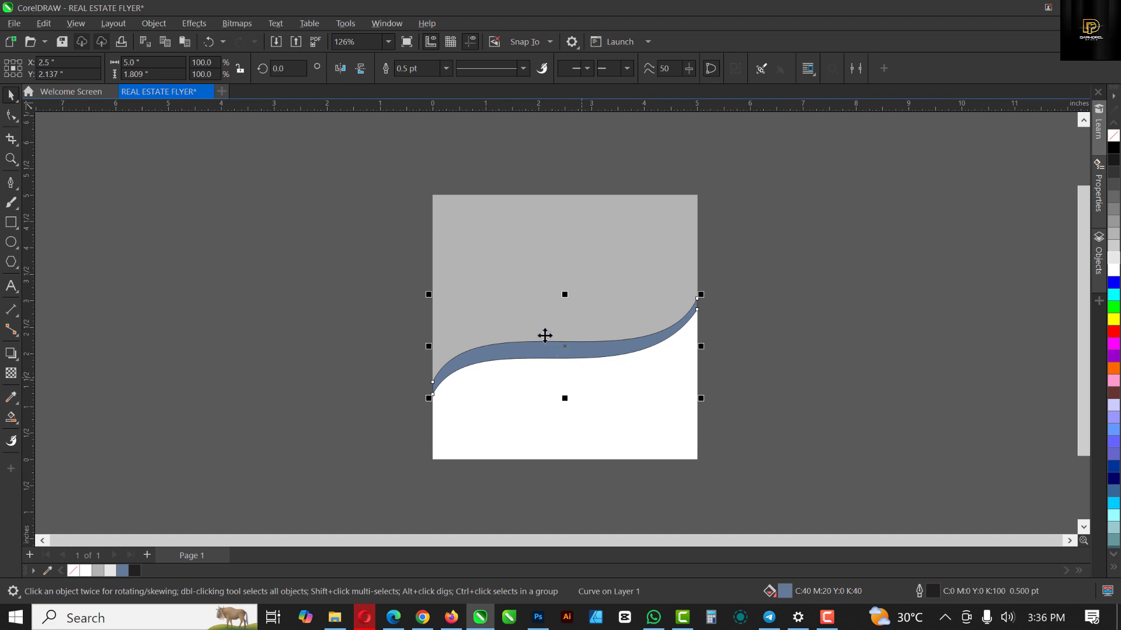
key("Delete")
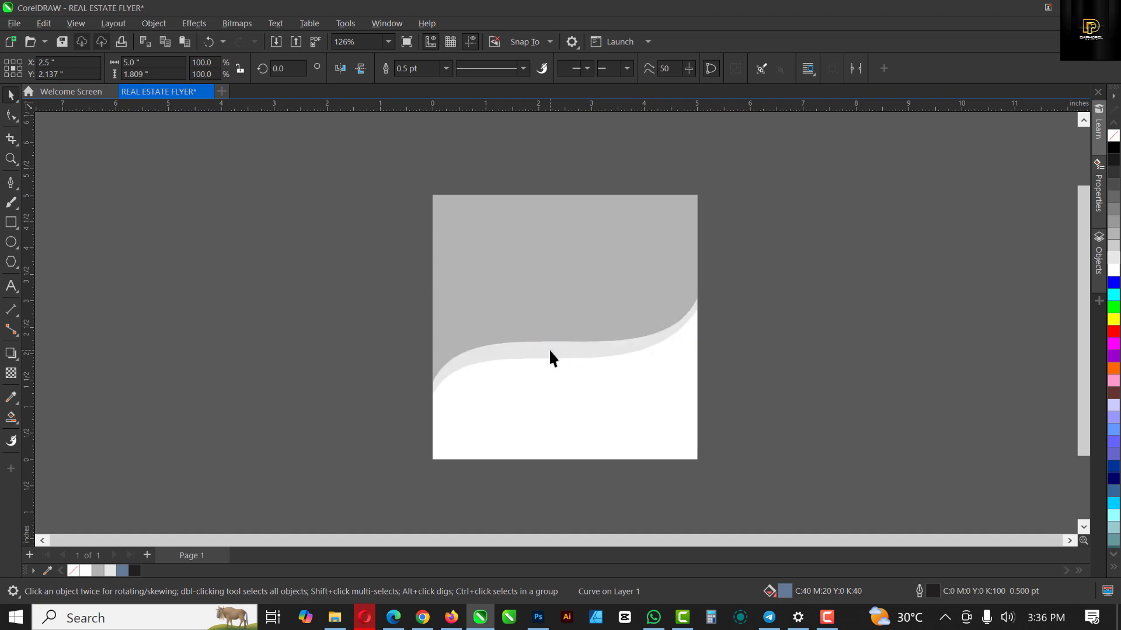
left_click(551, 348)
key("Delete")
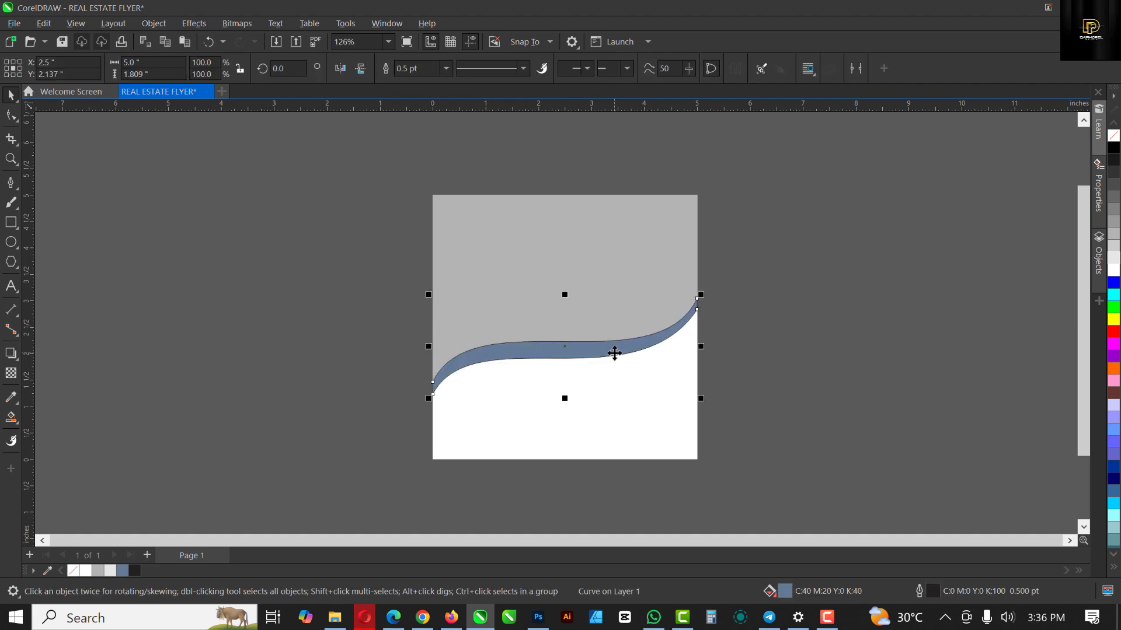
Step: Narrow the blue-grey strip's right end by raising its lower node, and bend its lower edge downward with the control handle
scroll(613, 352, "up", 5)
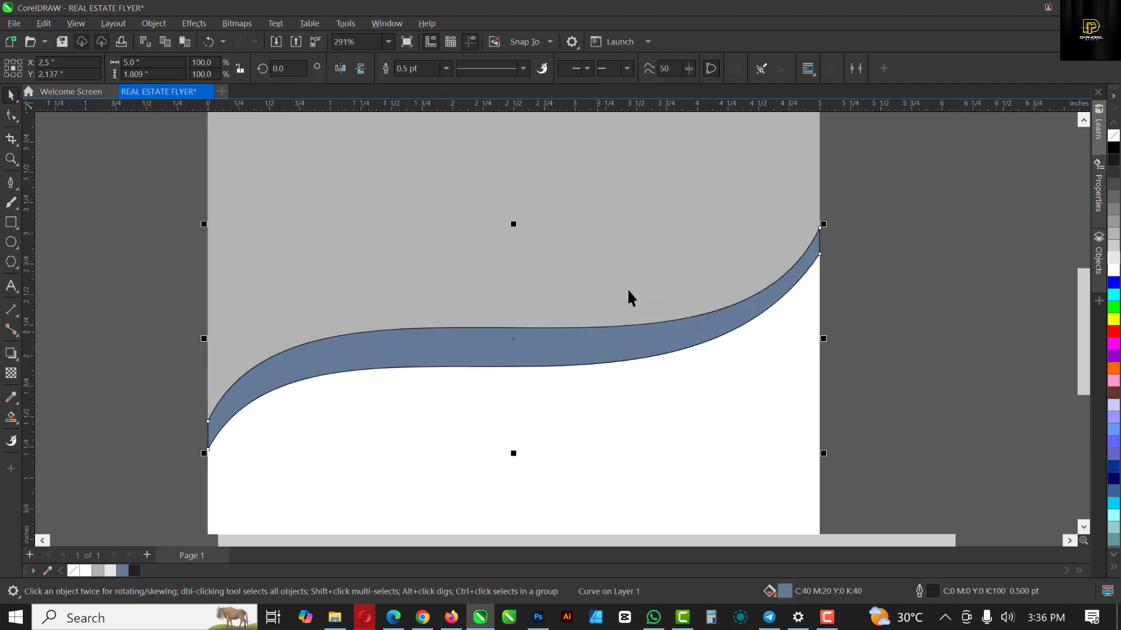
scroll(569, 388, "down", 1)
scroll(636, 318, "up", 1)
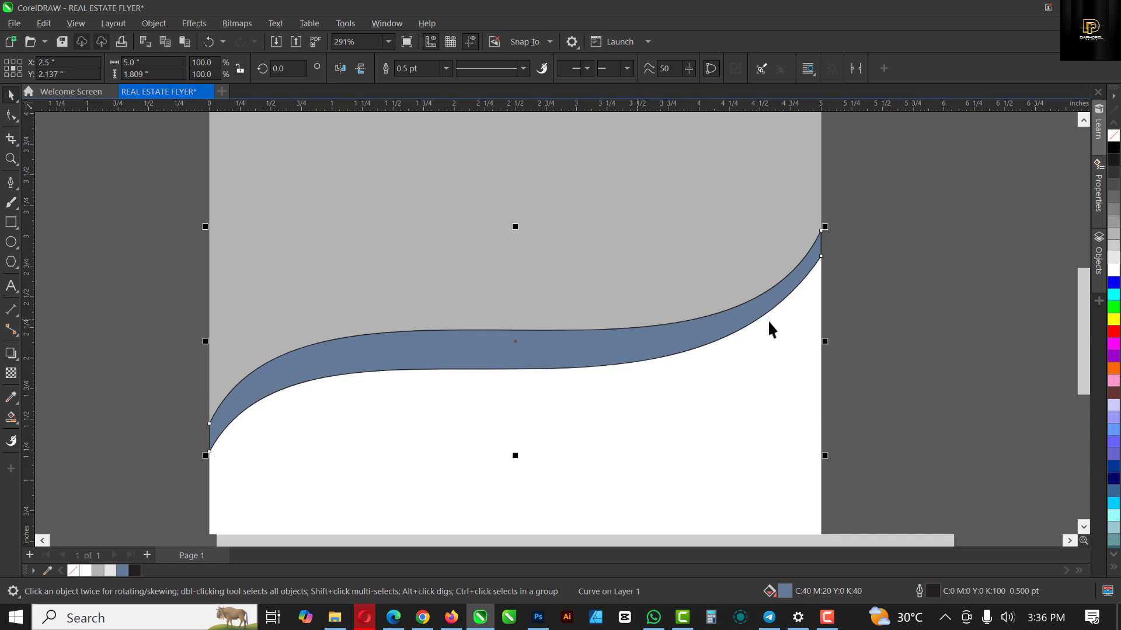
key("F10")
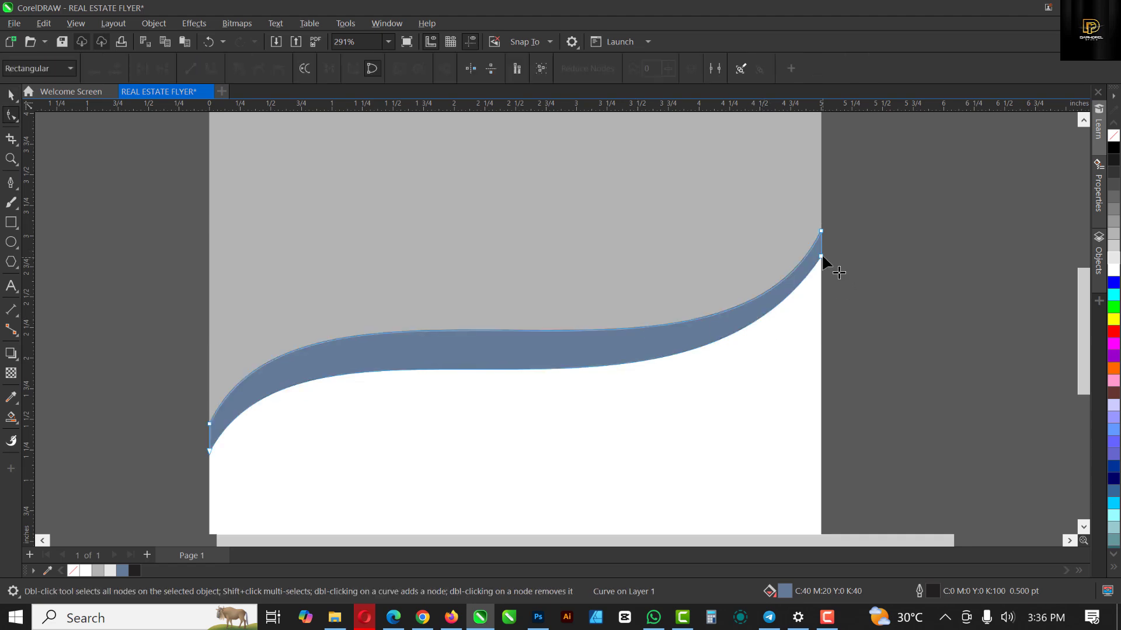
scroll(821, 252, "up", 2)
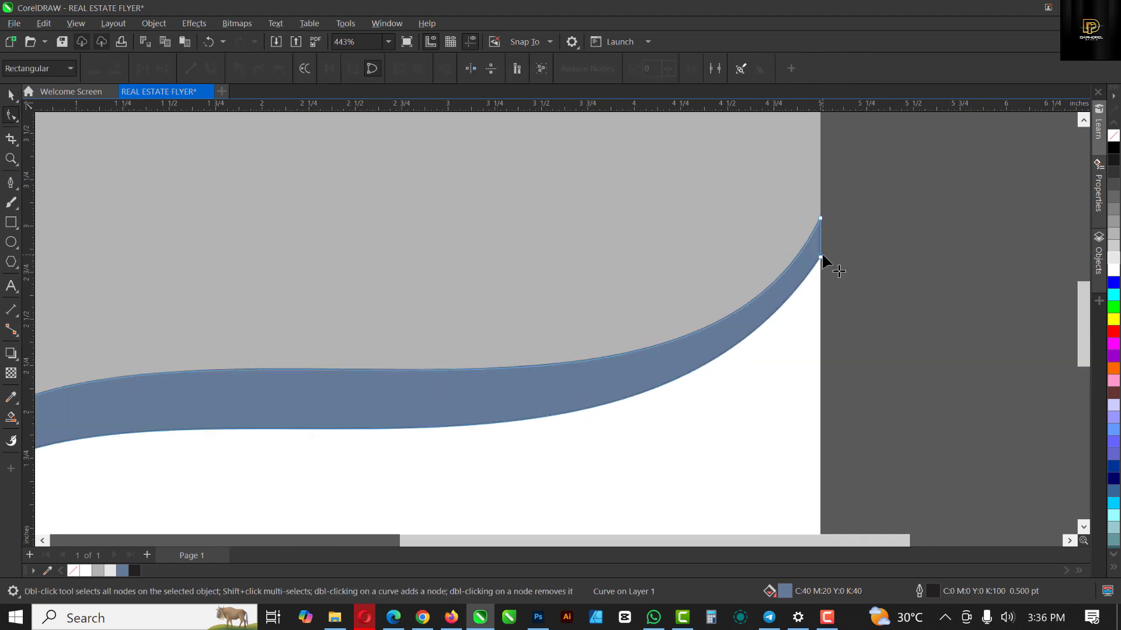
left_click(819, 252)
left_click_drag(820, 252, 701, 386)
scroll(782, 268, "down", 1)
scroll(660, 305, "down", 1)
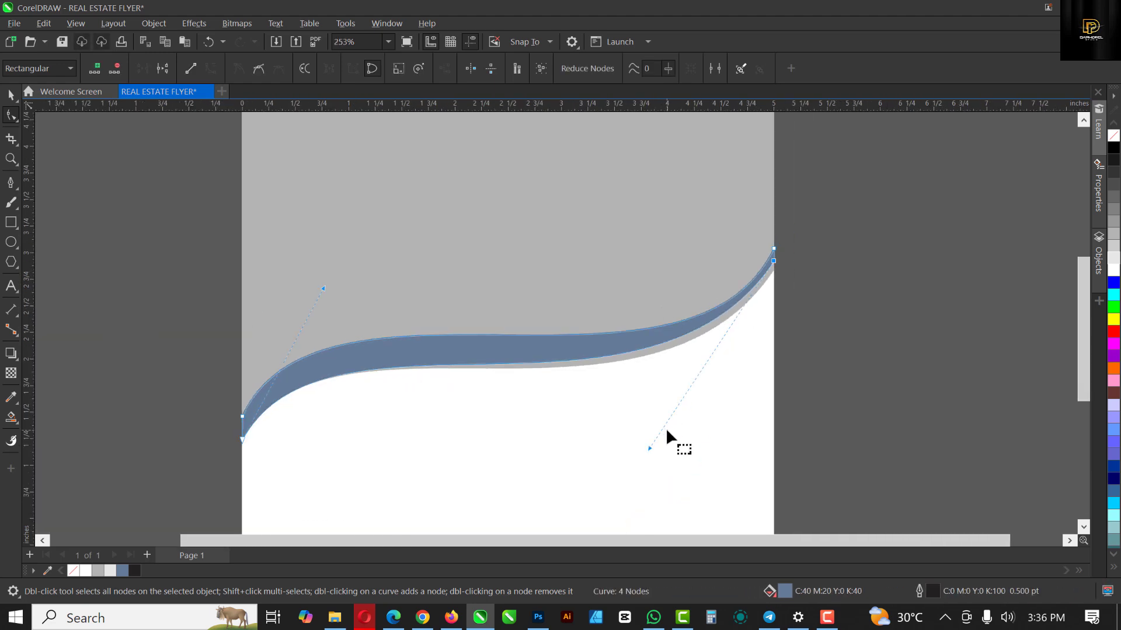
left_click_drag(645, 446, 688, 486)
Step: Lower the blue-grey strip about 0.1 in so it meets the white wave
left_click(769, 247)
scroll(769, 251, "up", 1)
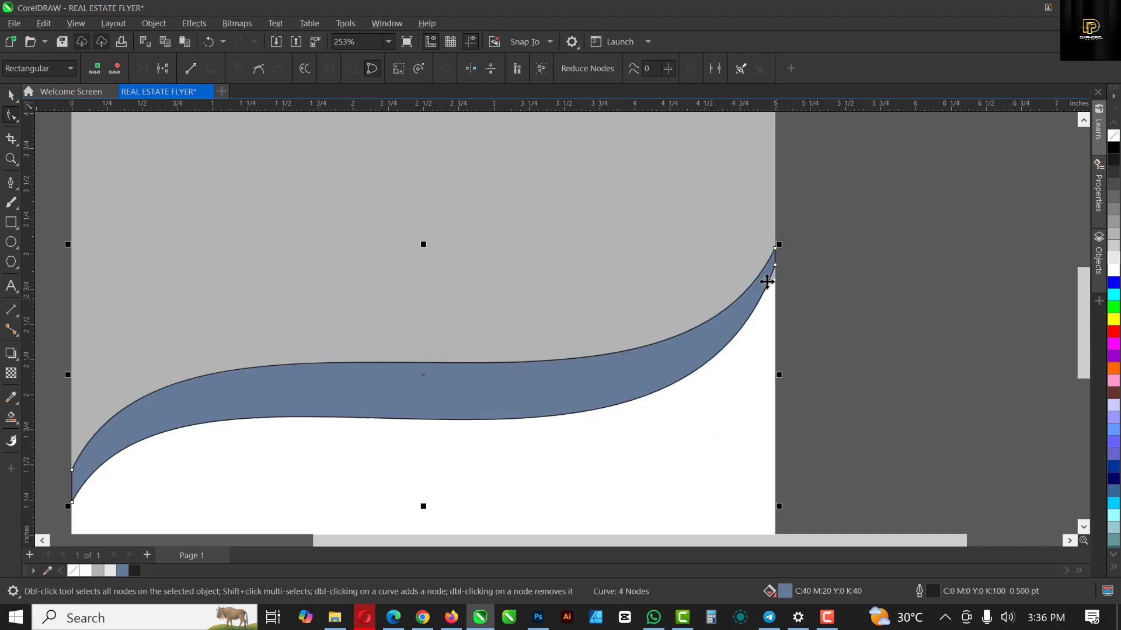
key("space")
left_click_drag(766, 272, 768, 292)
scroll(755, 262, "down", 2)
scroll(388, 403, "up", 2)
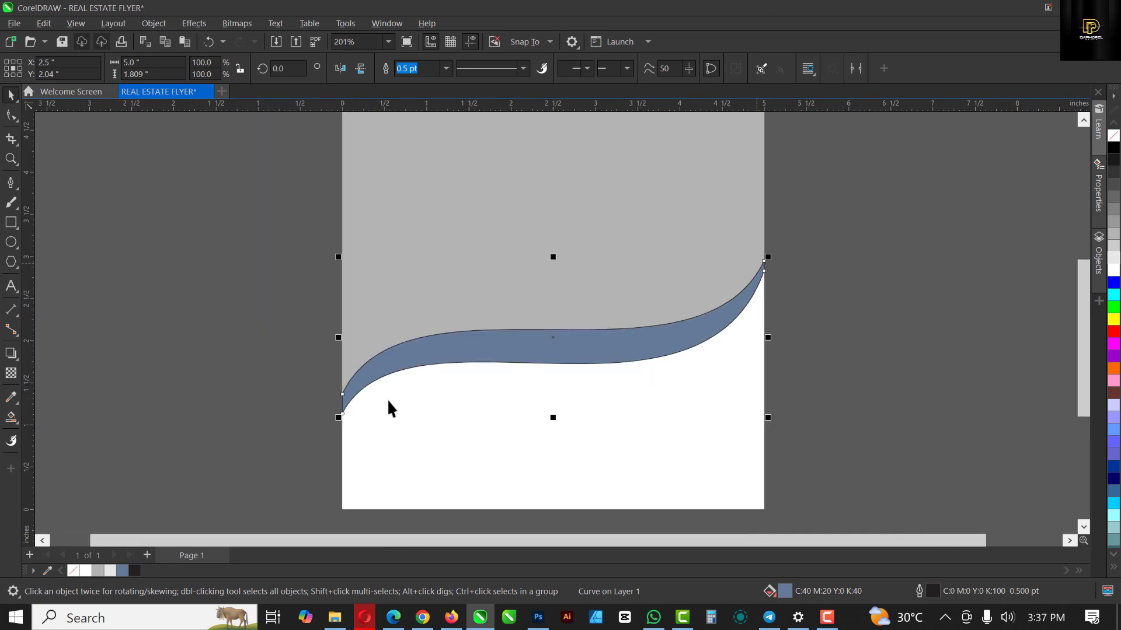
Step: Fill the strip with medium grey (#B3B3B3) and the background square with dark grey (#666666)
left_click(1115, 242)
scroll(467, 367, "down", 2)
left_click(549, 236)
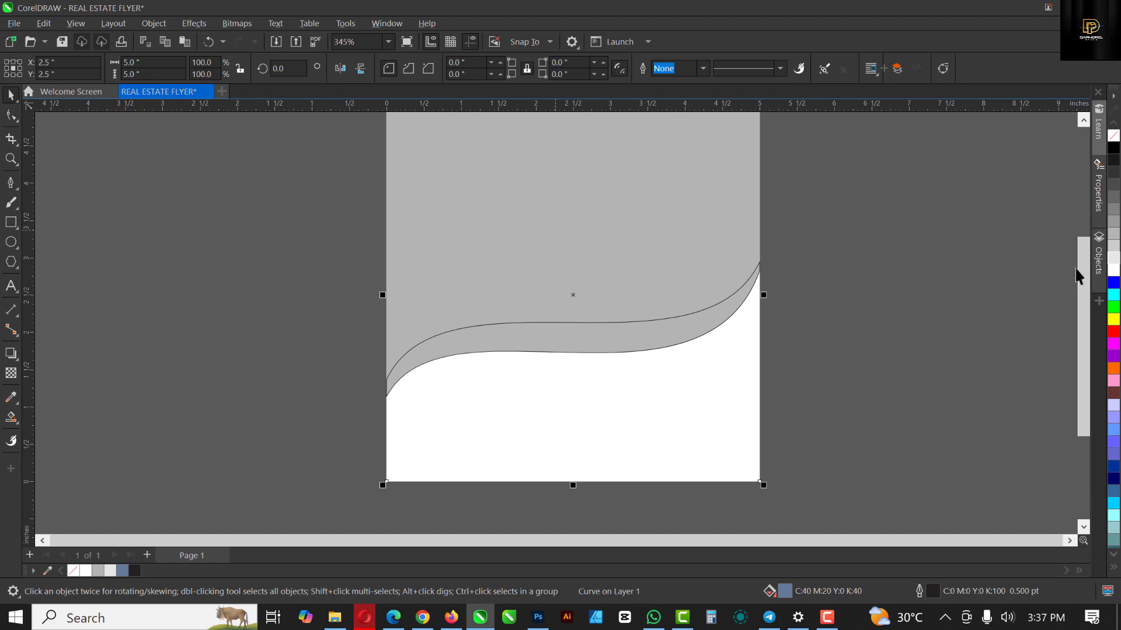
left_click(1115, 207)
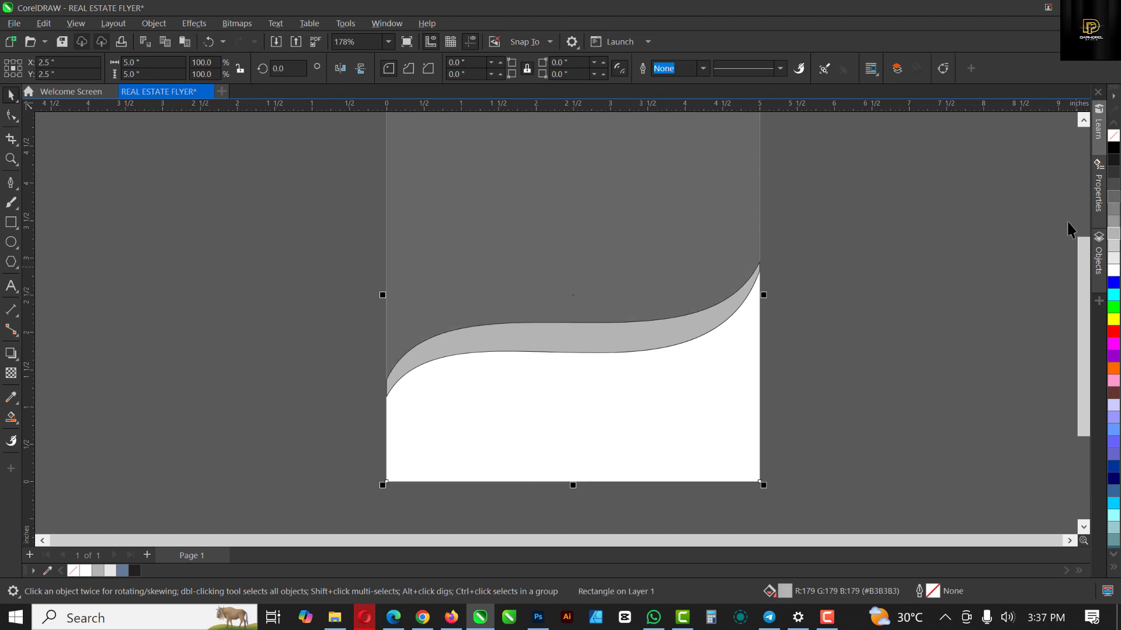
scroll(628, 354, "down", 1)
left_click(747, 302)
Step: Remove the outline from the medium grey strip
left_click(689, 324)
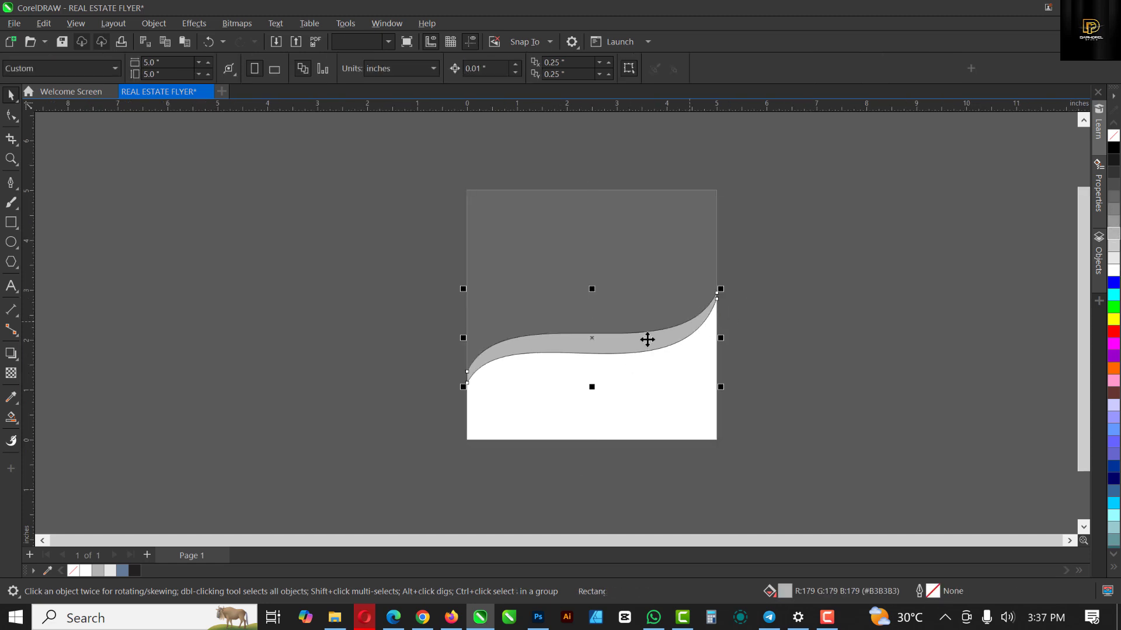
scroll(646, 338, "up", 2)
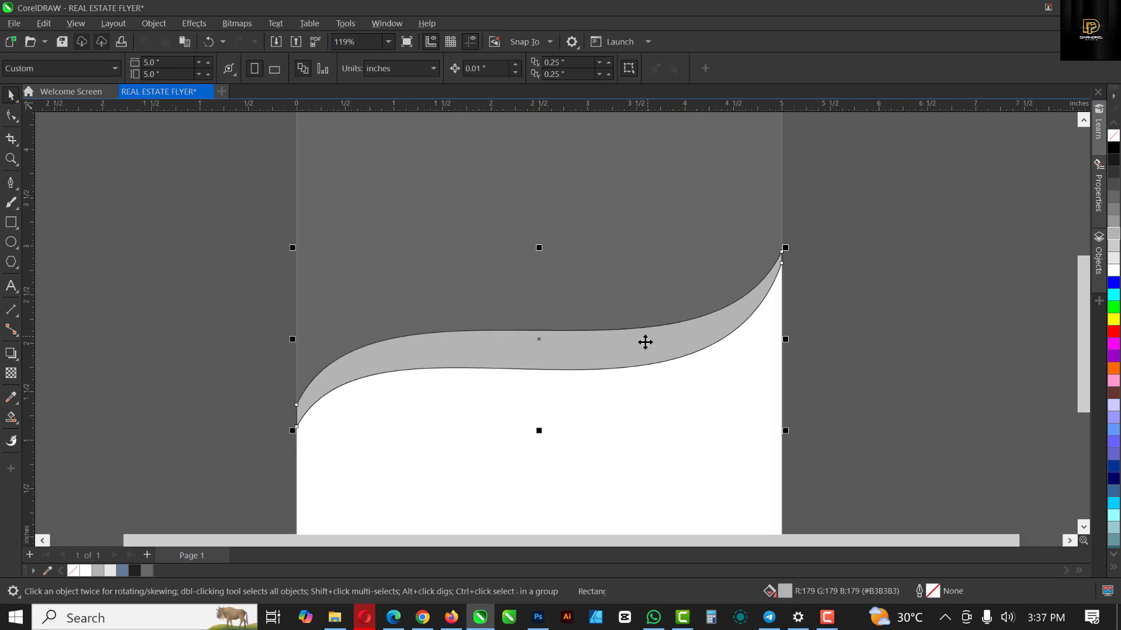
right_click(1113, 135)
scroll(794, 347, "down", 1)
left_click(793, 346)
scroll(794, 345, "down", 1)
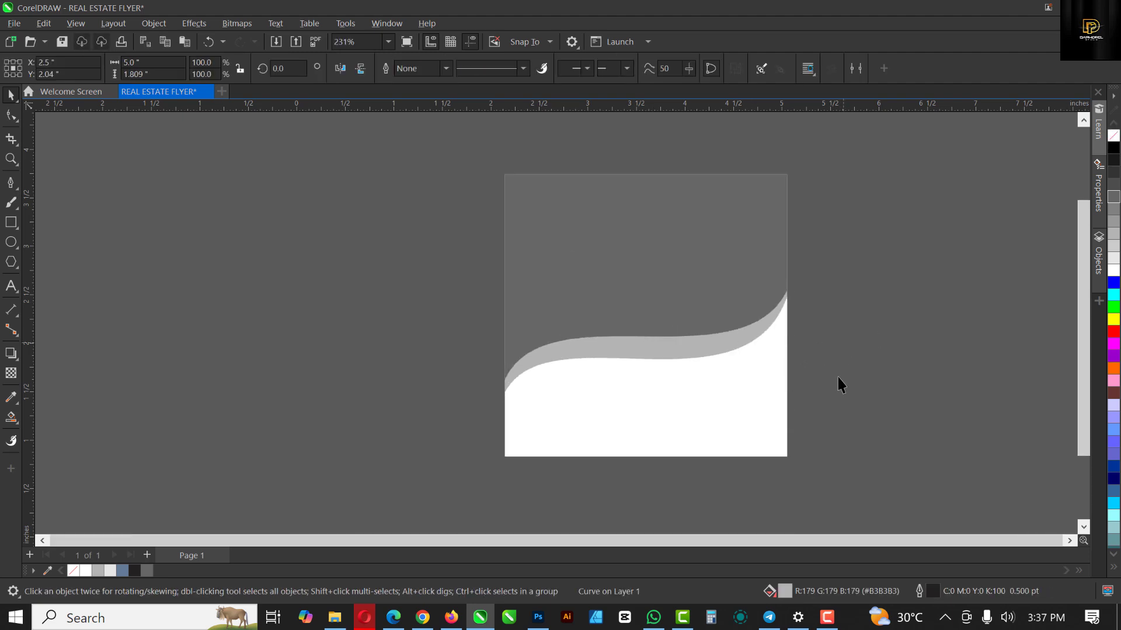
Step: Import the modern house photo from File Explorer onto the canvas beside the flyer
scroll(605, 293, "up", 2)
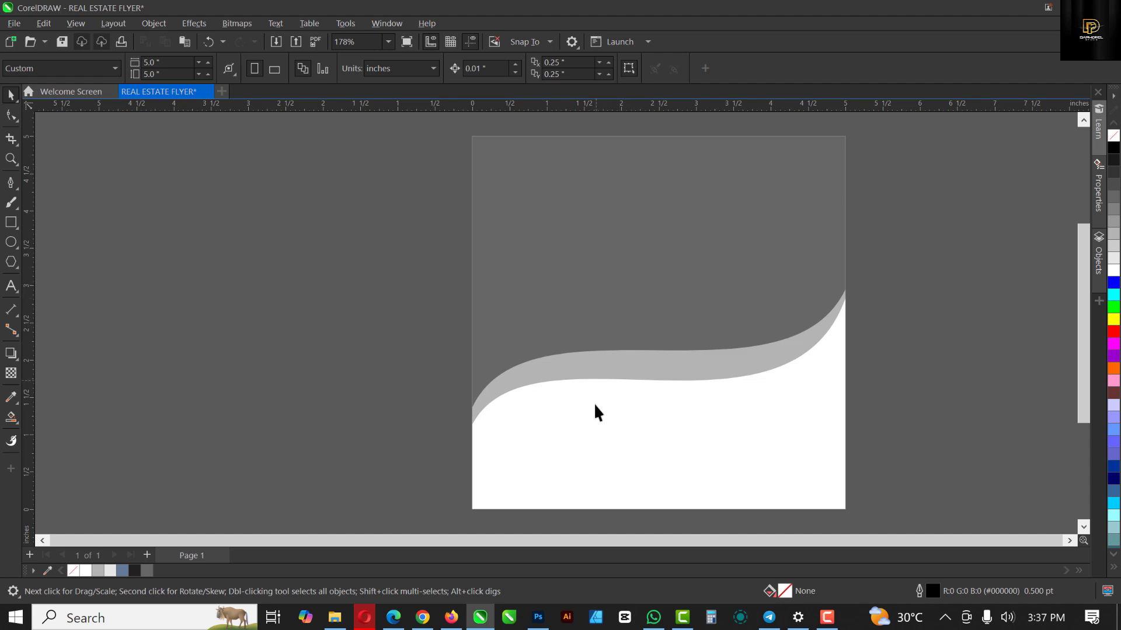
left_click(608, 220)
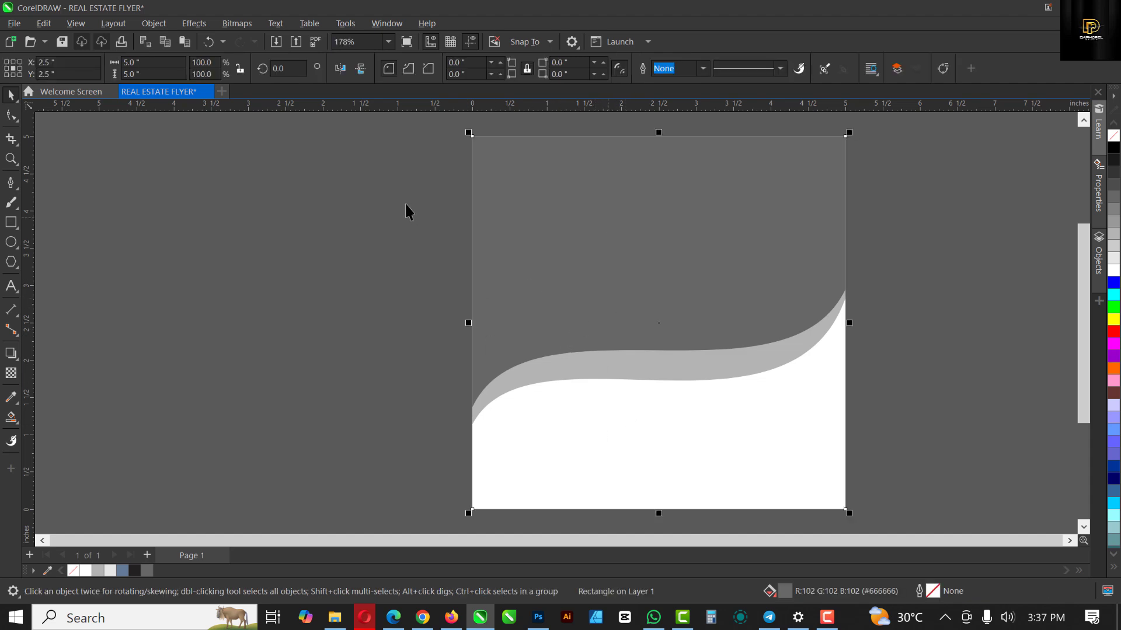
left_click(338, 618)
left_click_drag(195, 149, 295, 266)
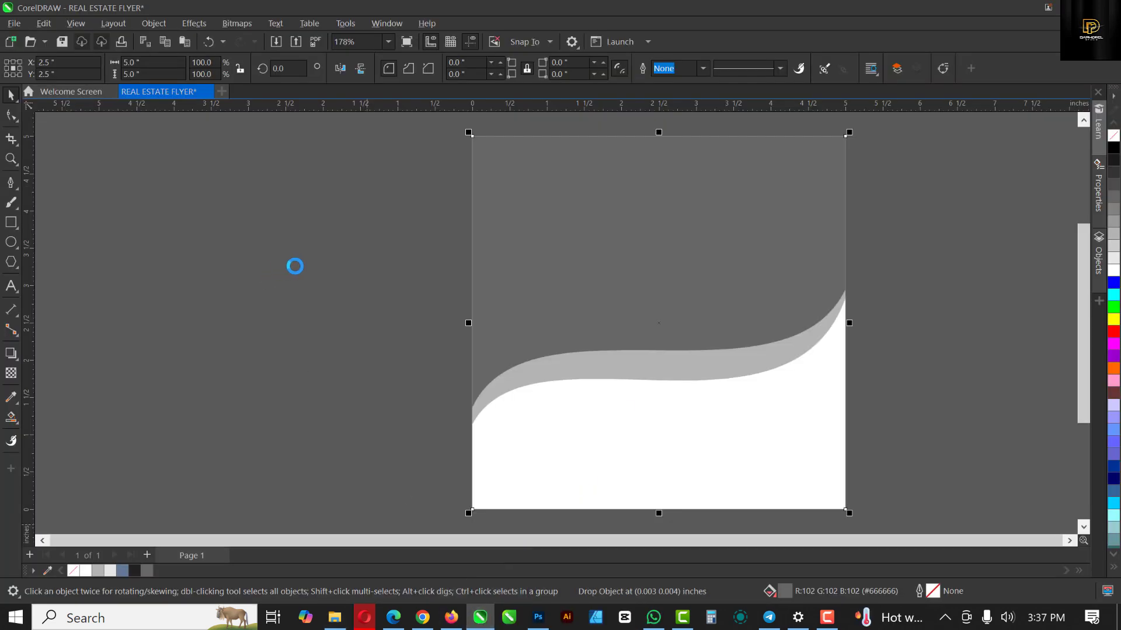
Step: Scale the house photo down proportionally to about 5.8 × 3.25 in
scroll(525, 268, "down", 3)
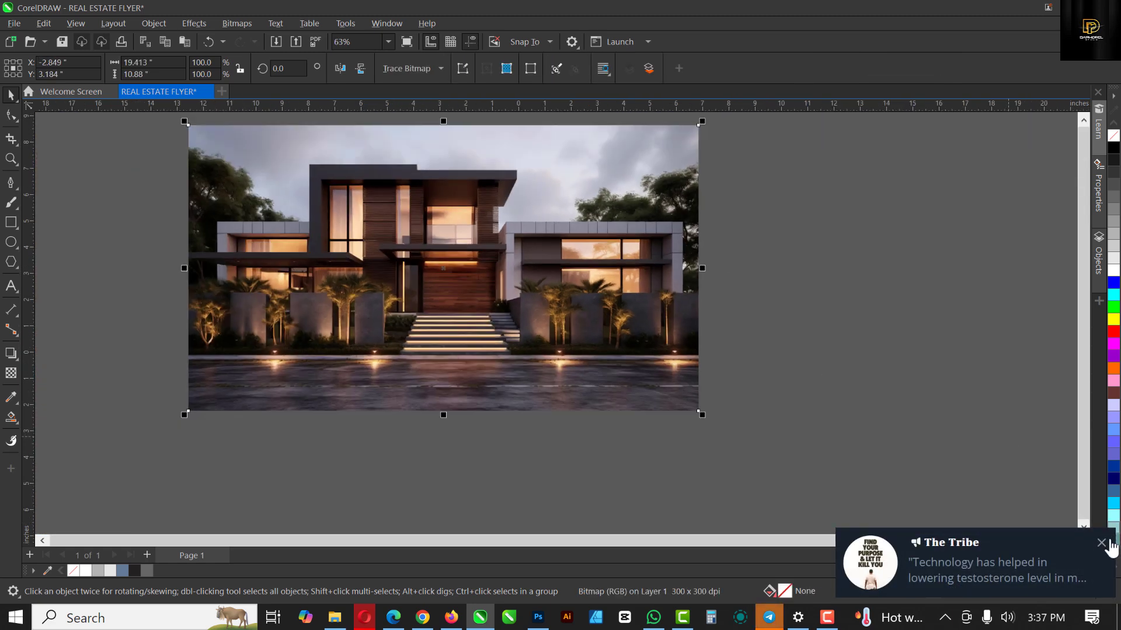
left_click(1101, 543)
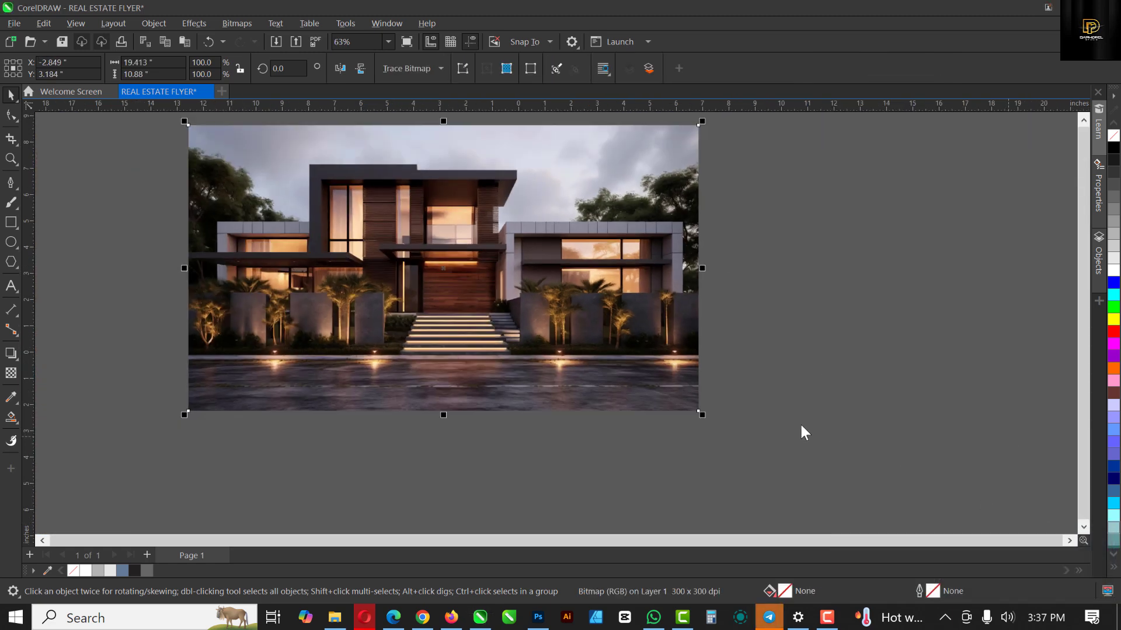
left_click_drag(701, 416, 486, 300)
Step: PowerClip the house photo inside the dark grey background square
scroll(496, 260, "up", 4)
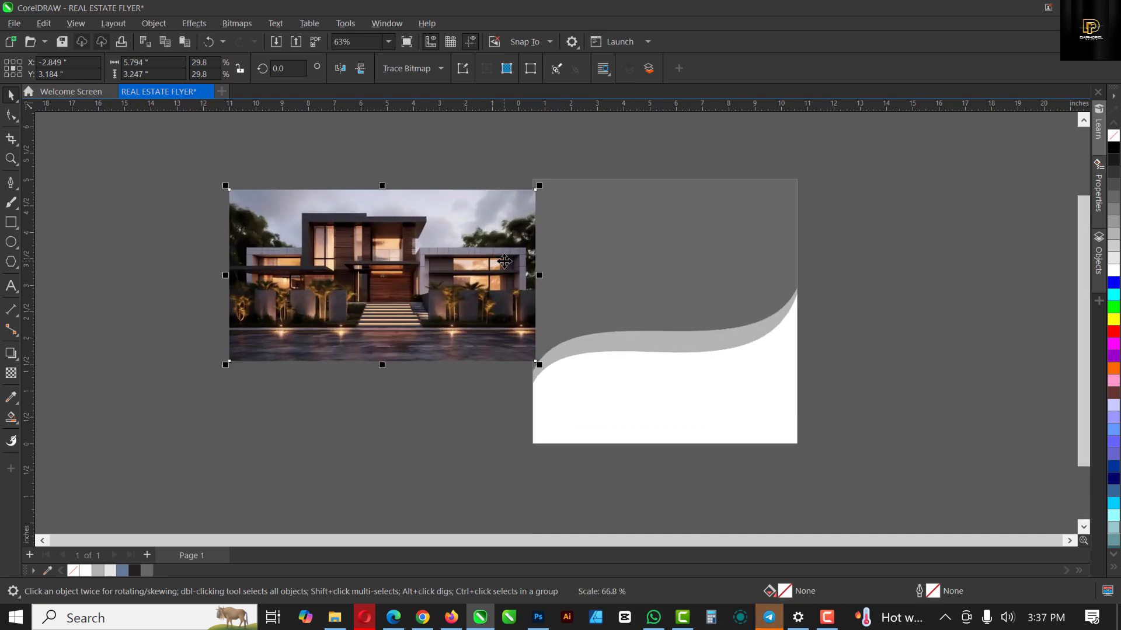
right_click(430, 248)
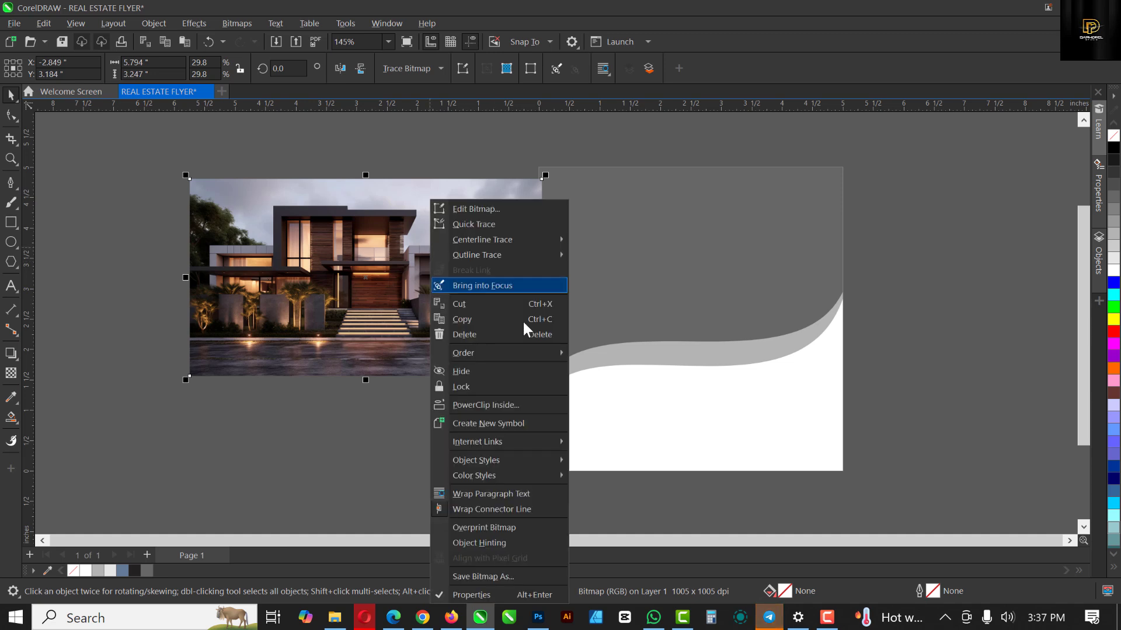
left_click(488, 405)
left_click(664, 255)
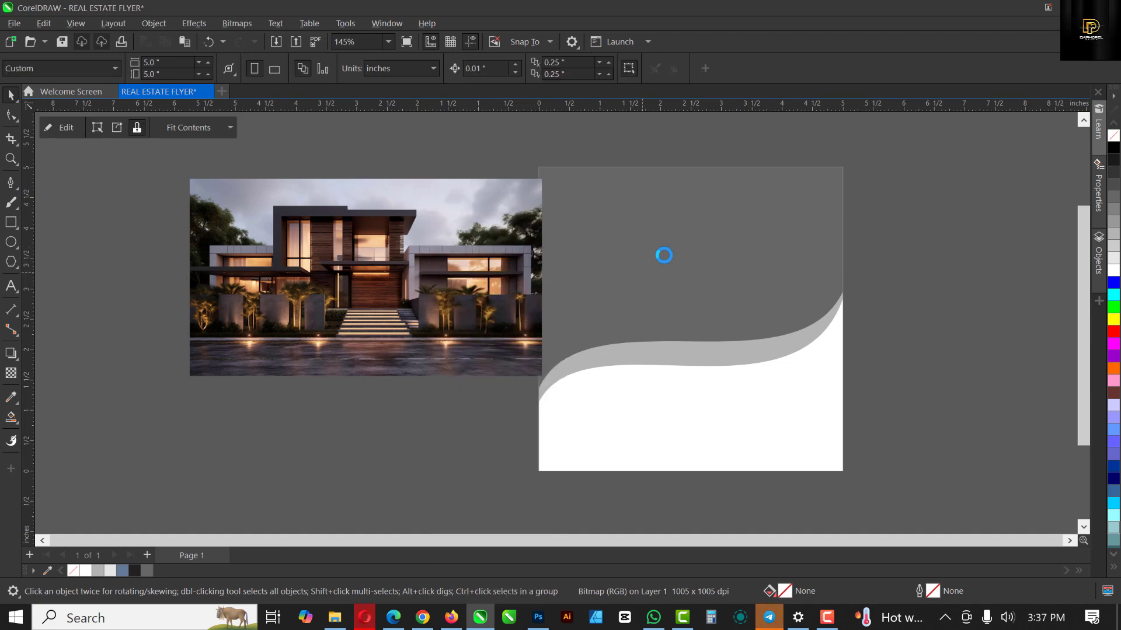
Step: Edit the PowerClip contents, moving the house photo over the flyer and enlarging it proportionally to about 7.2 × 4.0 in
double_click(663, 255)
left_click_drag(434, 296, 743, 290)
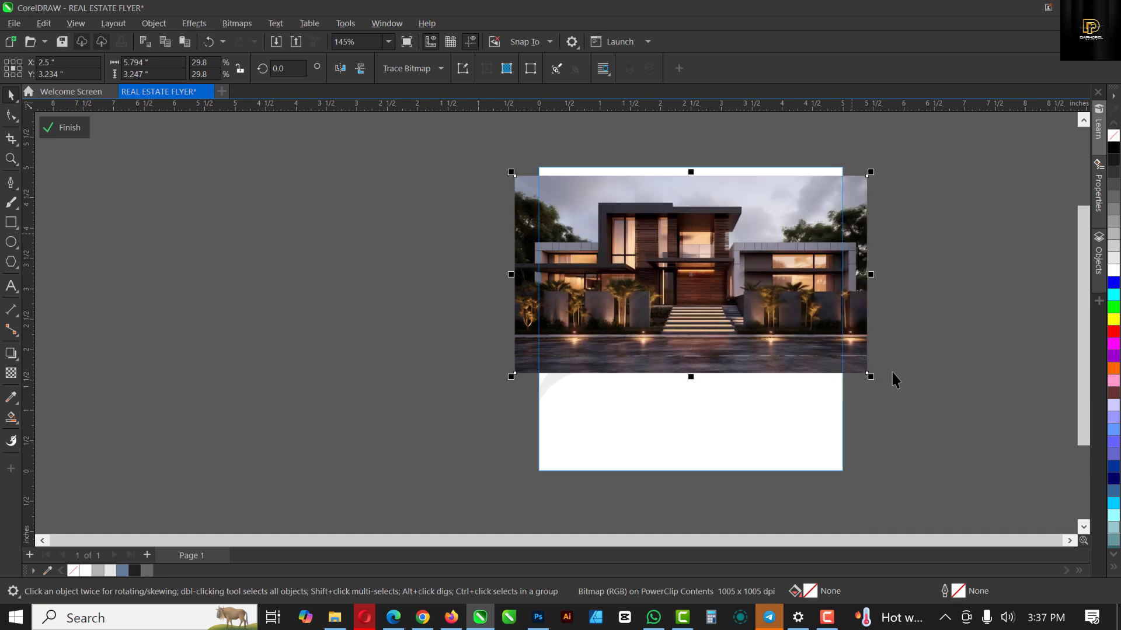
mouse_move(873, 376)
left_mouse_down()
mouse_move(916, 445)
mouse_move(868, 380)
left_mouse_up()
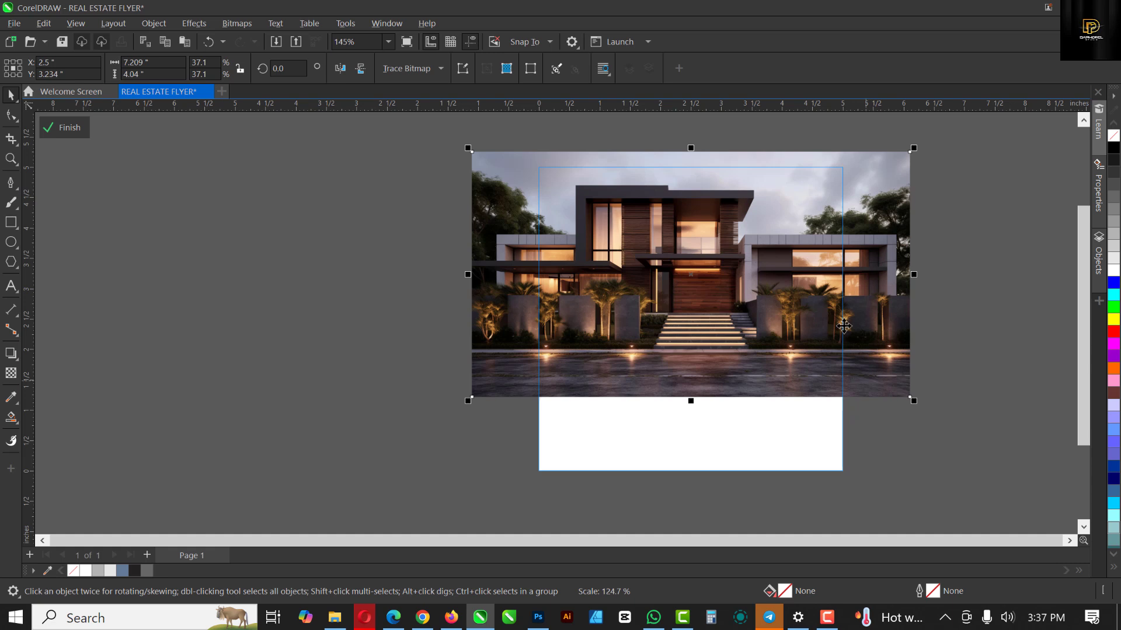
left_click_drag(847, 328, 853, 328)
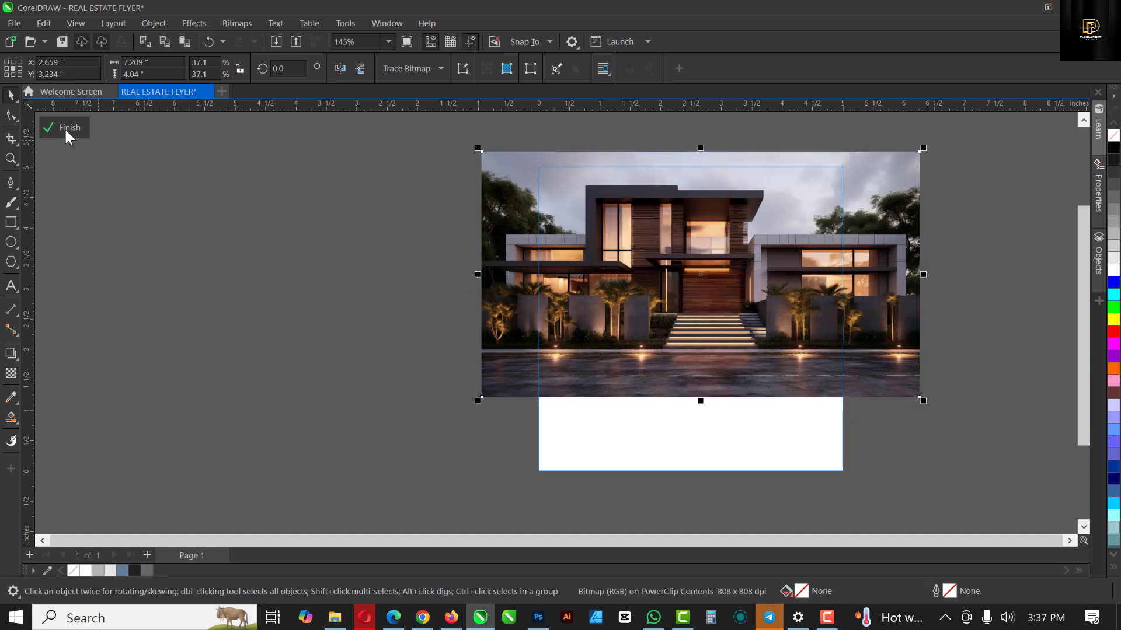
left_click(65, 127)
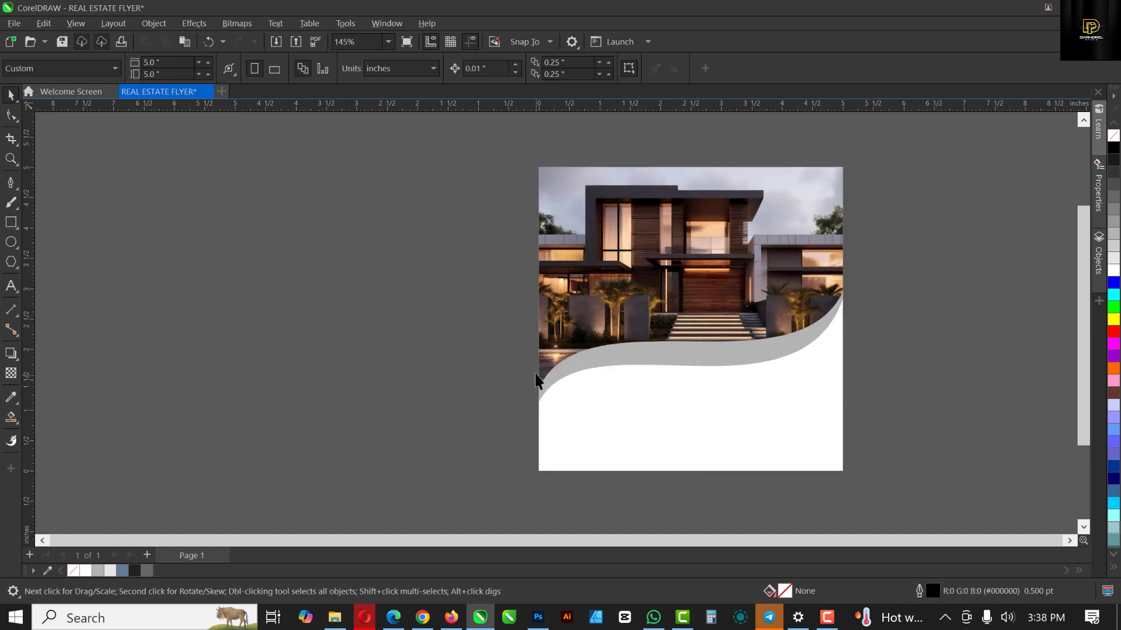
Step: Reopen the PowerClip contents, reduce the house photo to about 6.4 × 3.6 in and shift it right within the frame
double_click(666, 248)
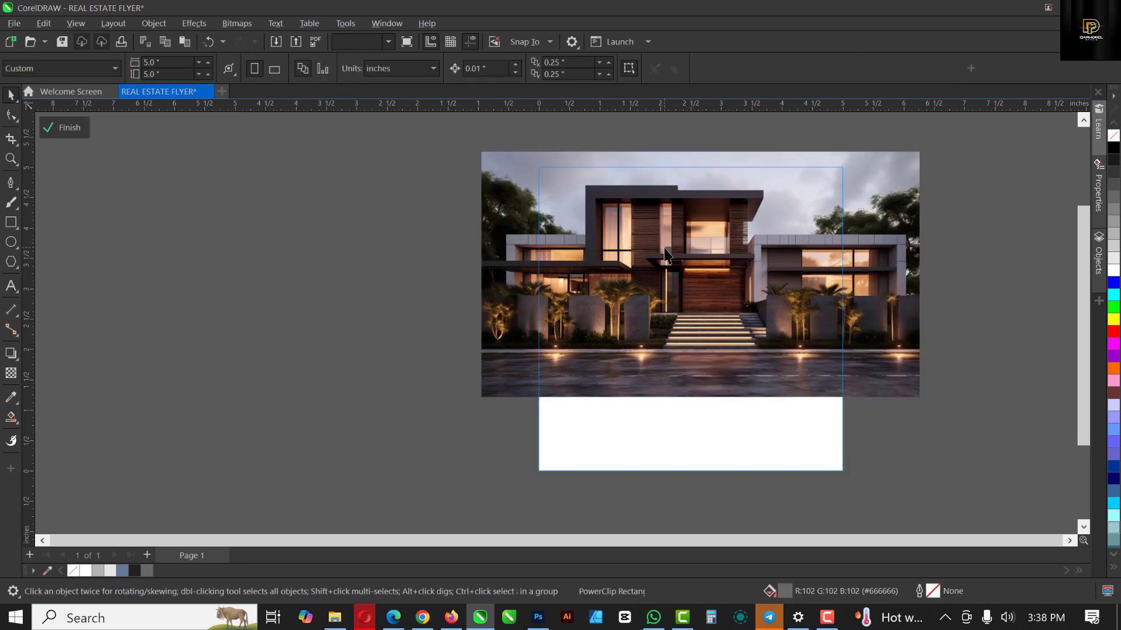
left_click_drag(923, 400, 904, 388)
left_click_drag(737, 315, 760, 330)
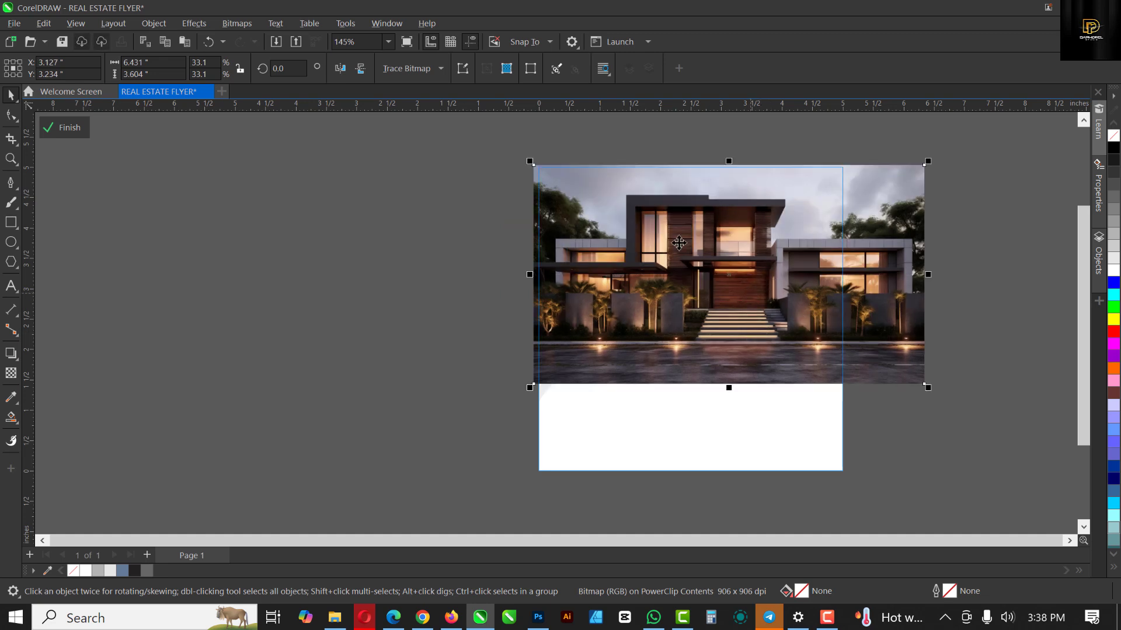
left_click(63, 128)
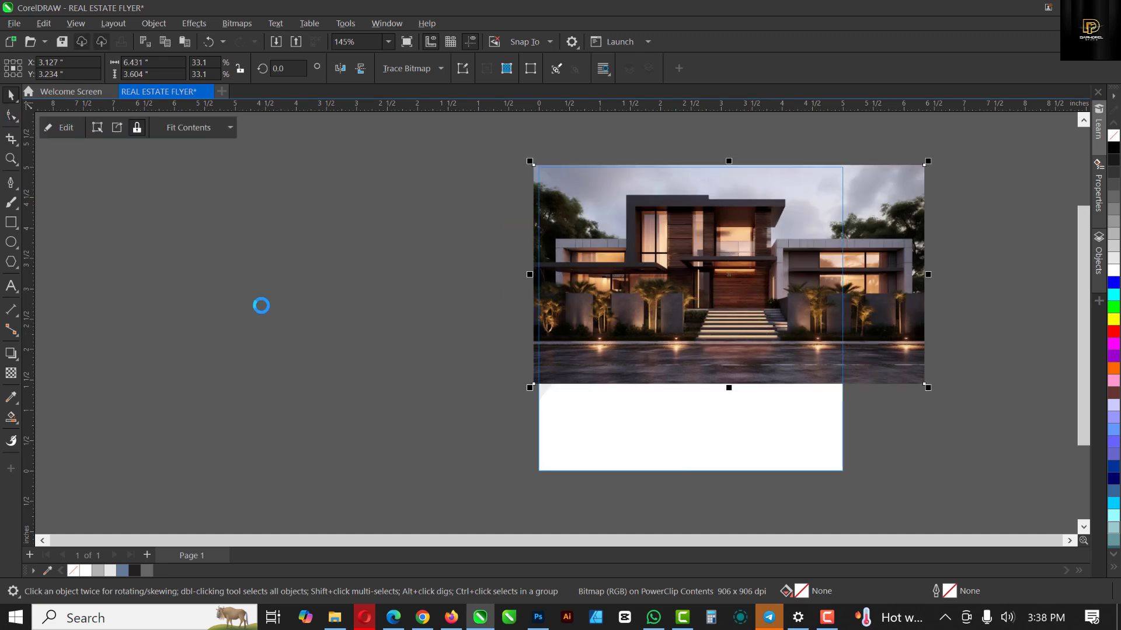
left_click(659, 355)
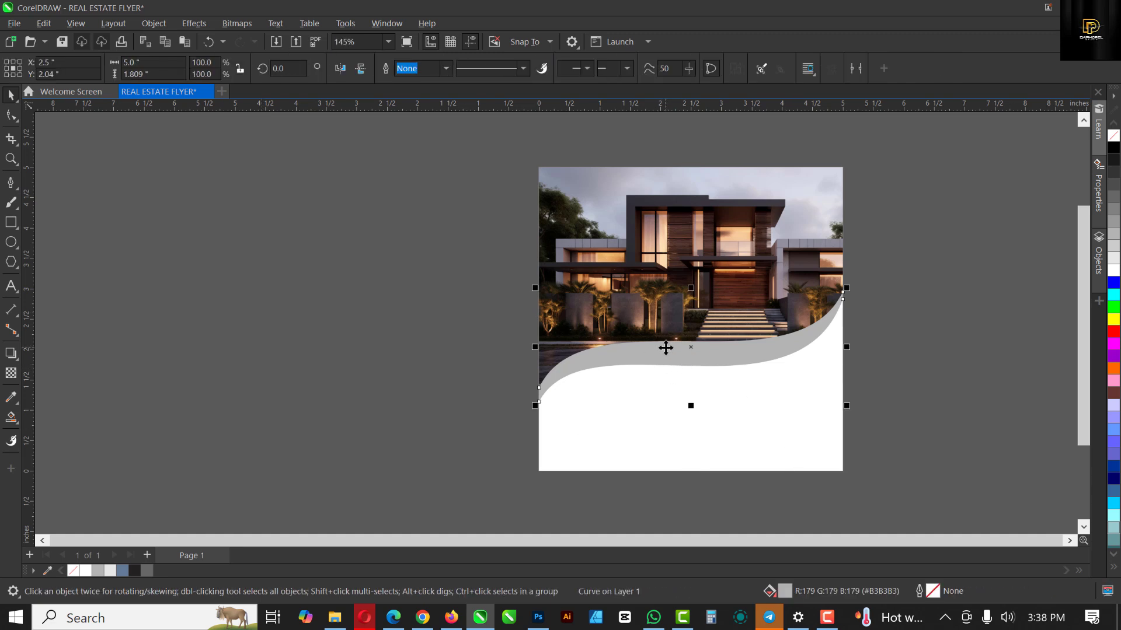
scroll(679, 300, "up", 2)
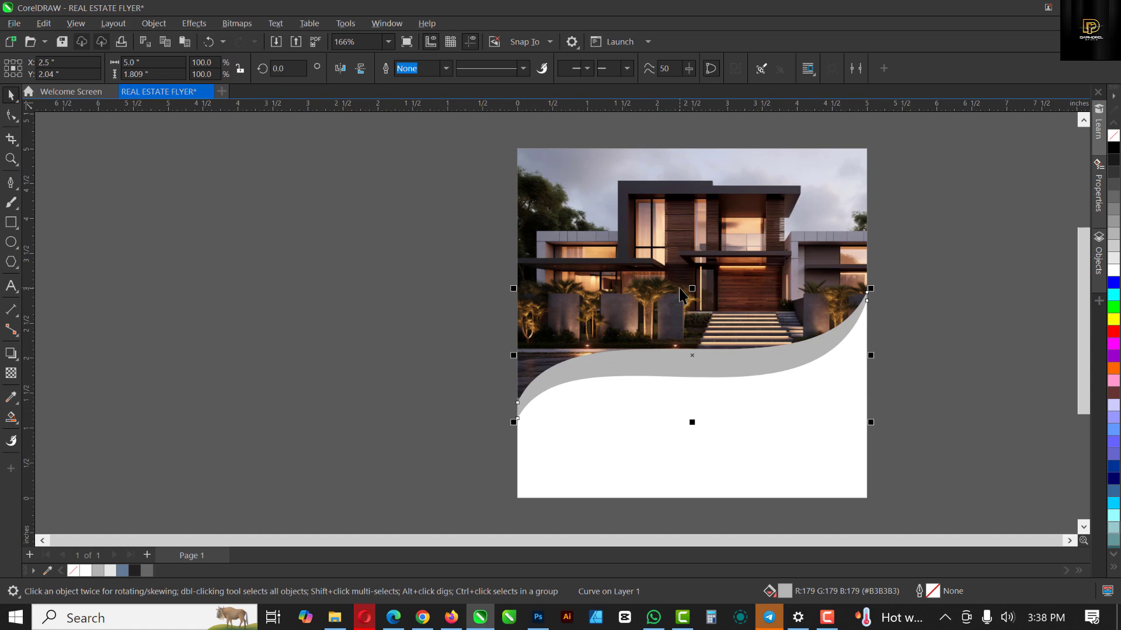
scroll(680, 315, "down", 1)
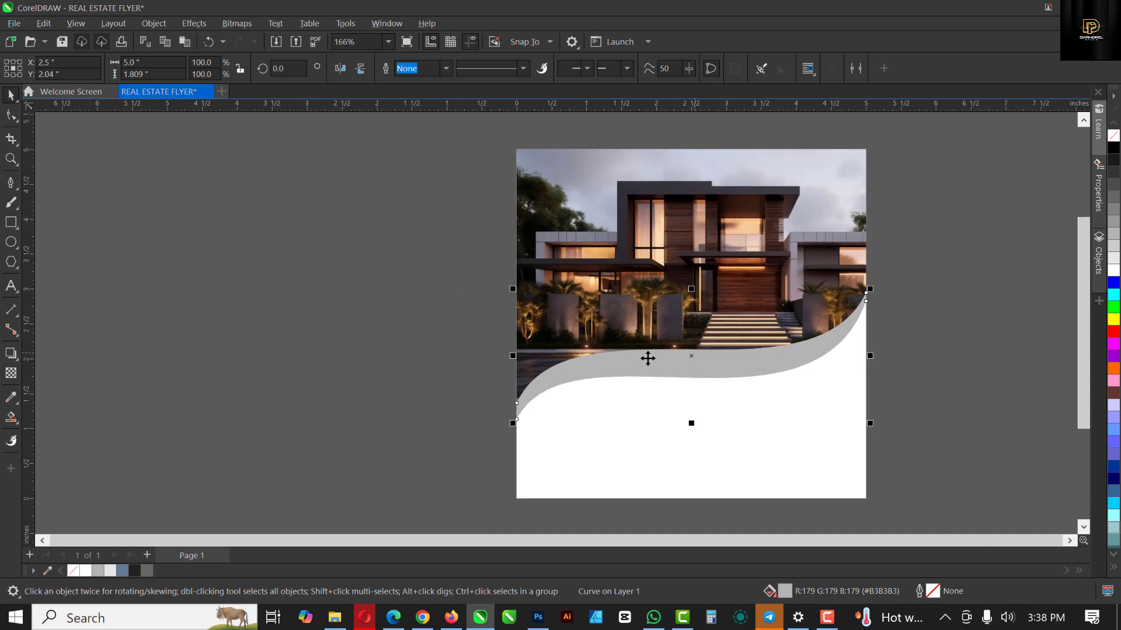
scroll(733, 271, "up", 2)
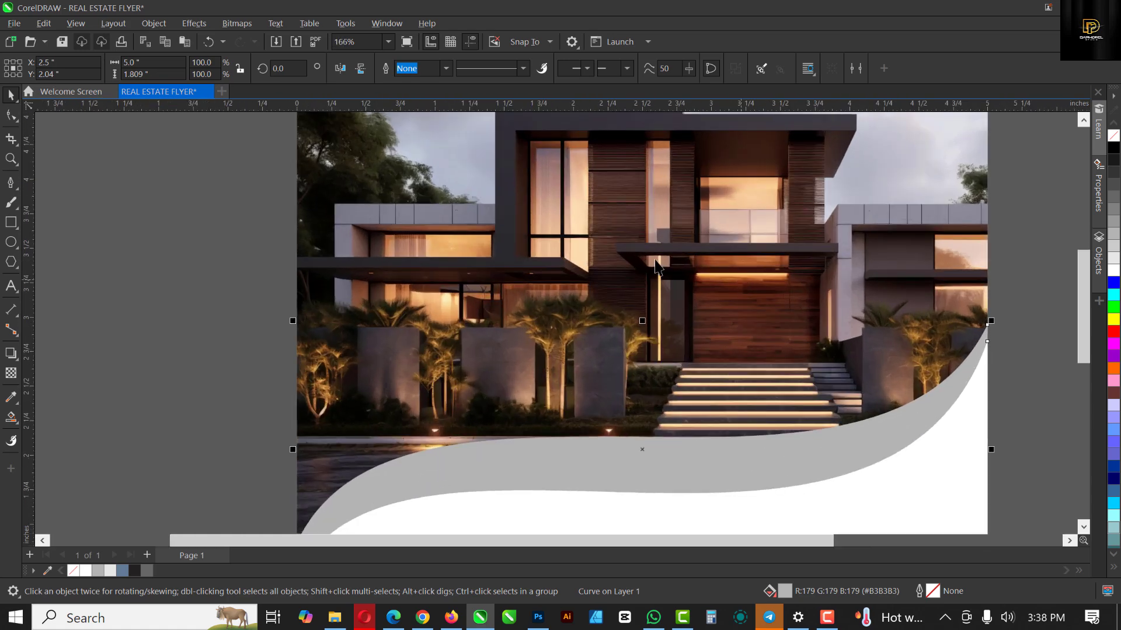
scroll(652, 274, "down", 2)
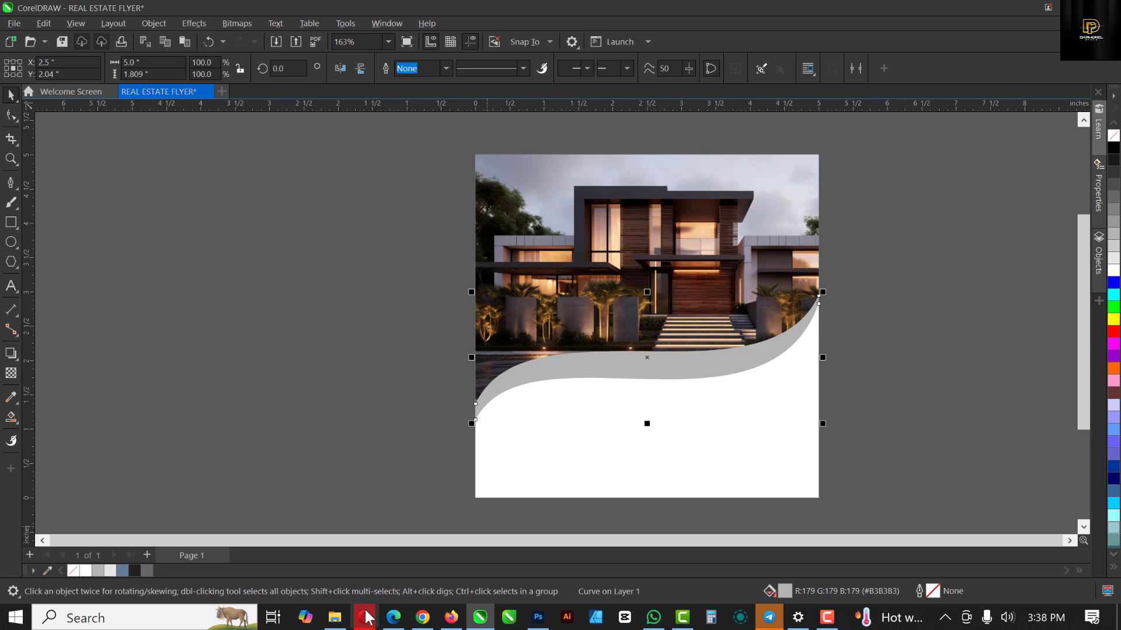
Step: Import the golden gradients EPS file from File Explorer as editable artwork, keeping its text as text
left_click(335, 617)
left_click_drag(295, 111, 325, 228)
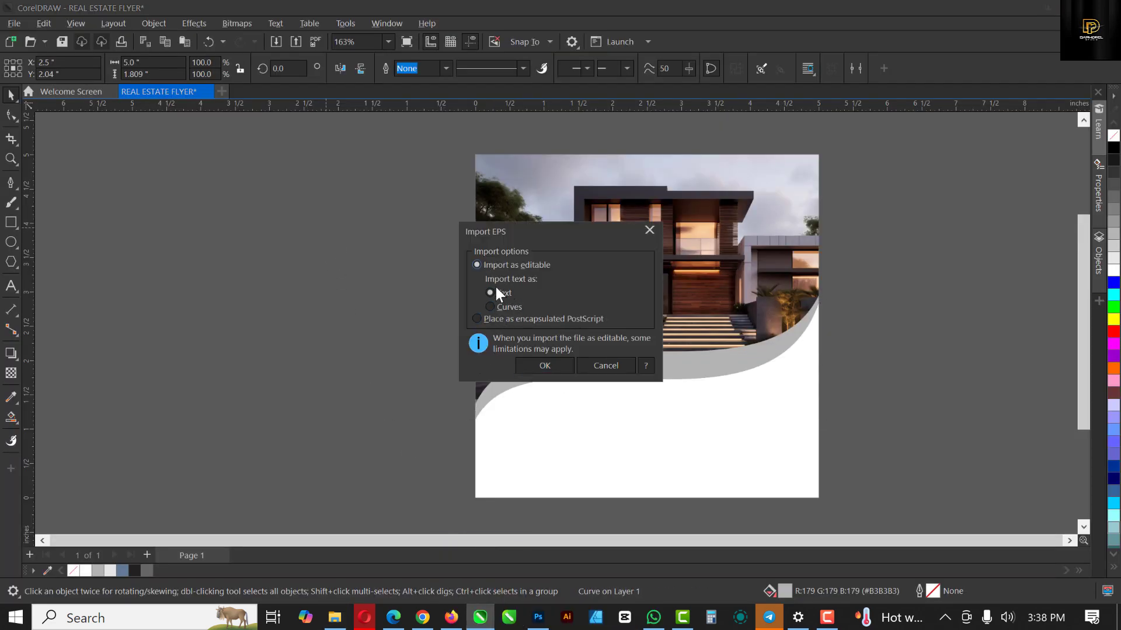
left_click(544, 365)
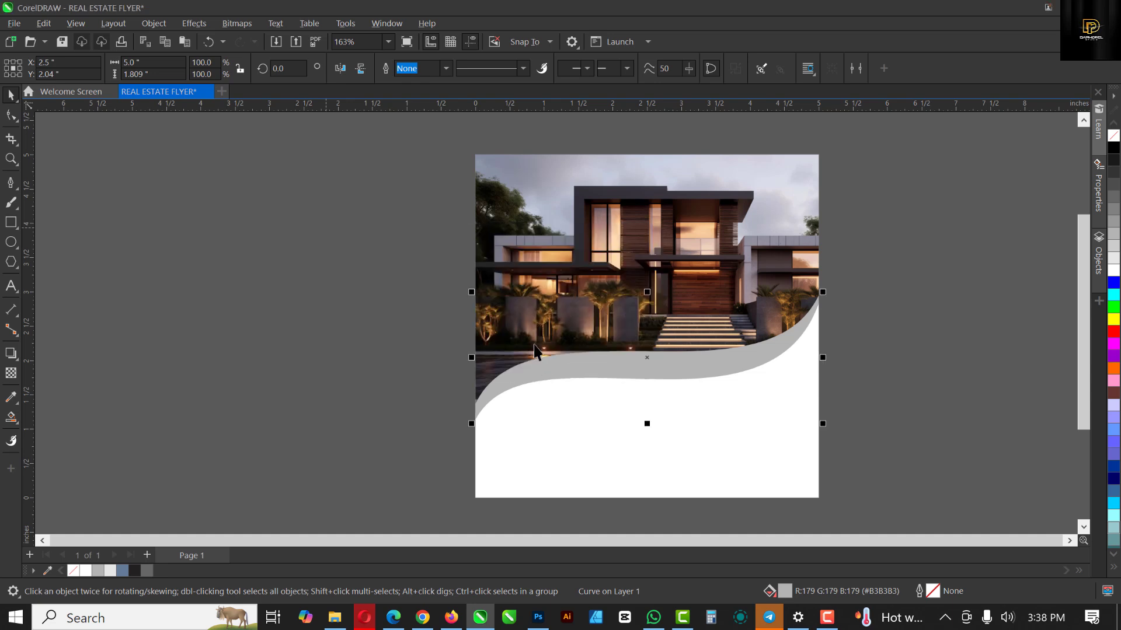
scroll(645, 366, "down", 1)
scroll(500, 334, "down", 1)
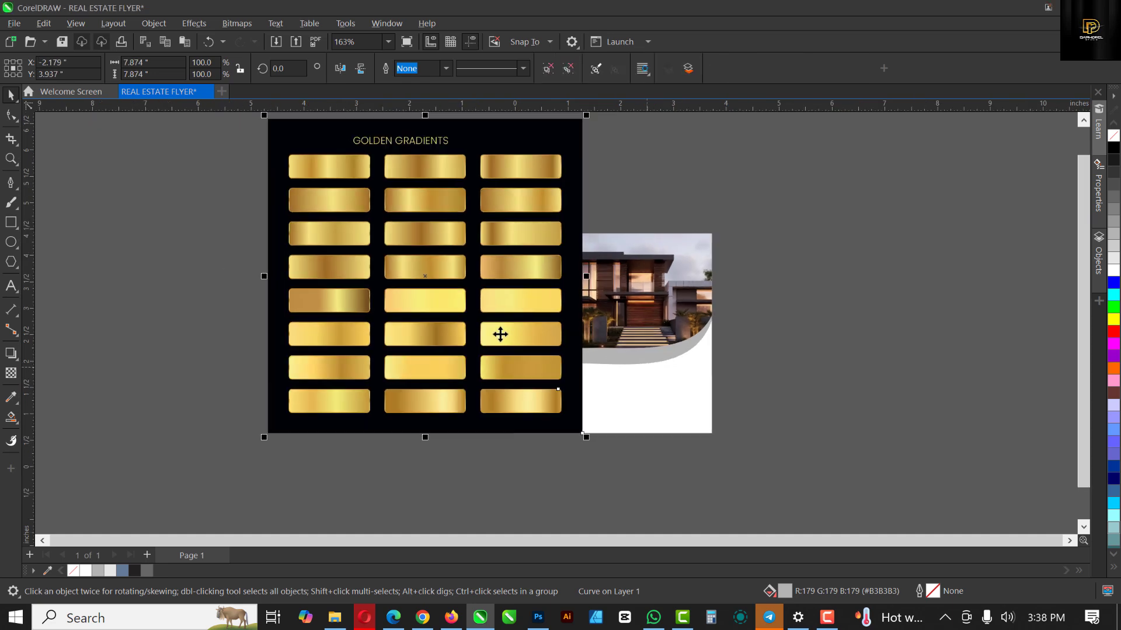
scroll(501, 335, "down", 1)
Step: Place the golden gradients sheet to the right of the flyer and scale it down to about 4.7 × 4.7 in
left_click_drag(476, 304, 876, 349)
left_click_drag(975, 468, 853, 394)
left_click_drag(847, 345, 786, 355)
Step: Ungroup the golden gradients sheet into separate swatches and deselect it
left_click(548, 68)
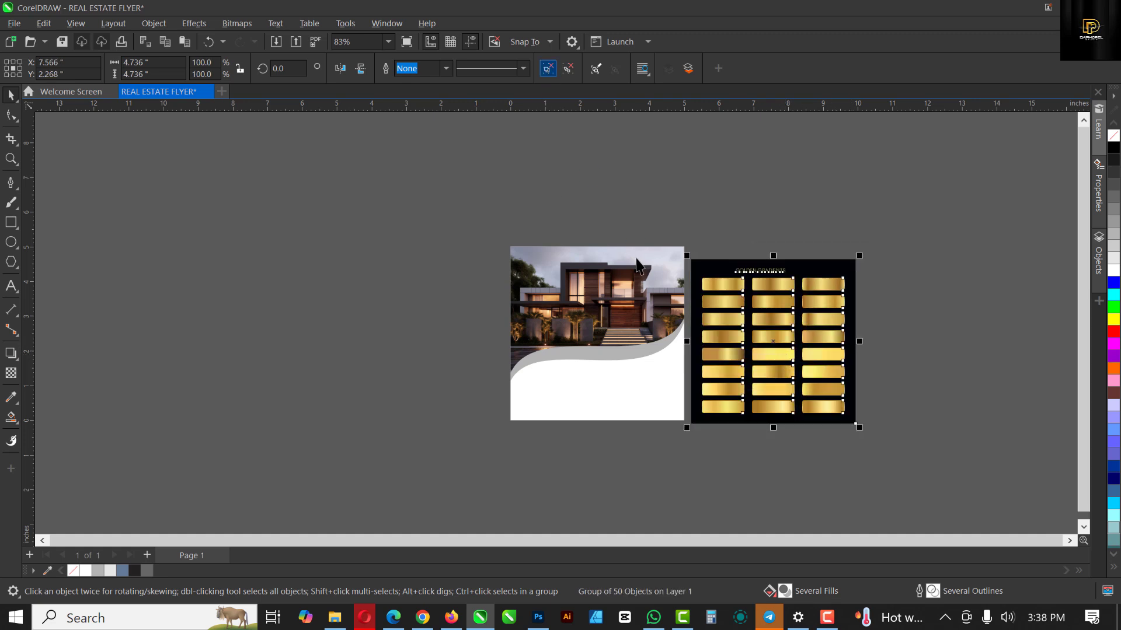
left_click(687, 313)
scroll(688, 313, "up", 1)
scroll(688, 313, "up", 1)
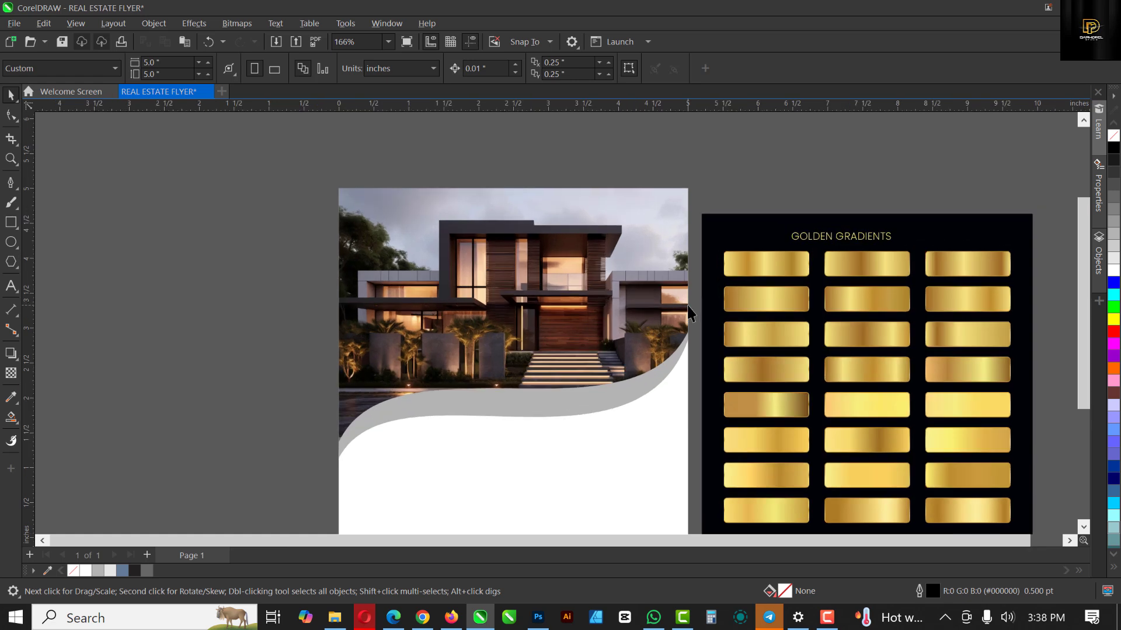
scroll(693, 308, "up", 1)
left_click(784, 251)
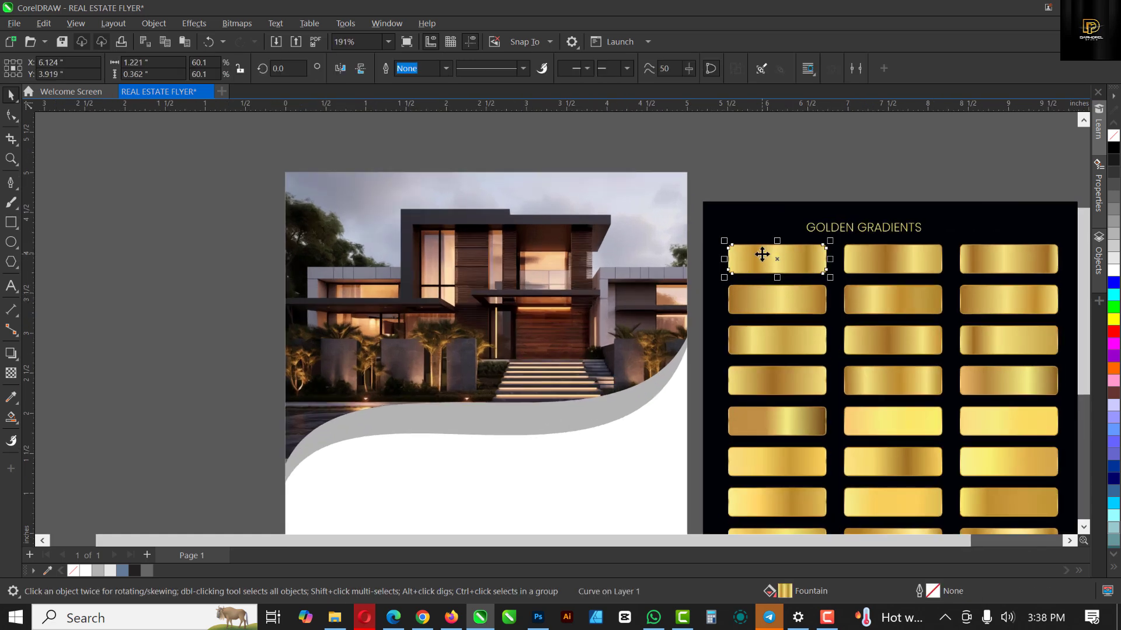
key("g")
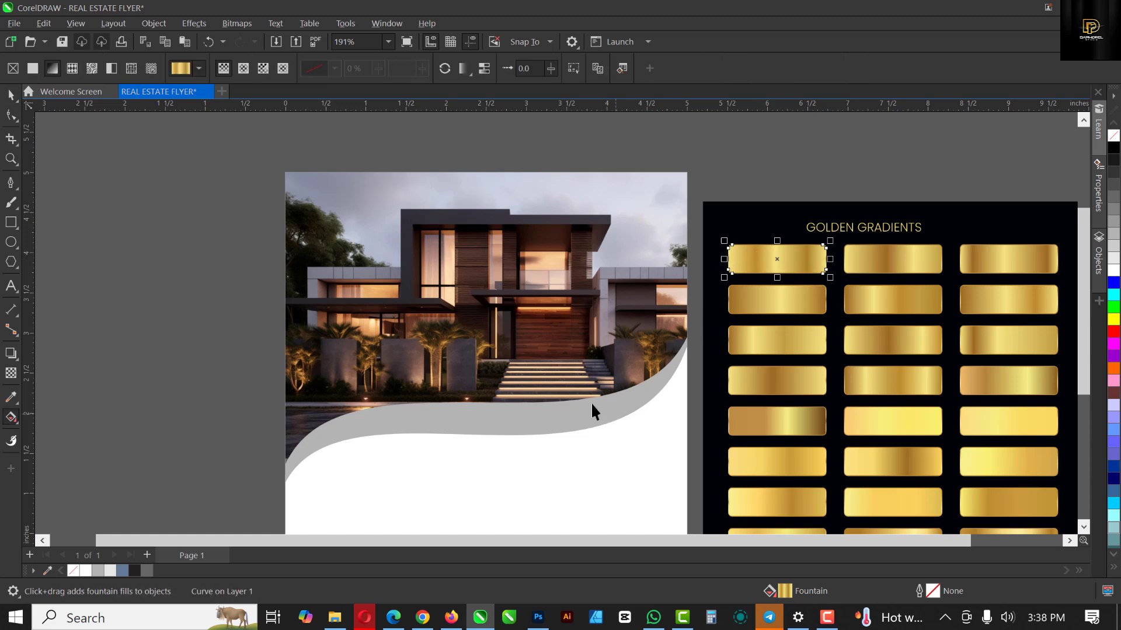
key("space")
Step: Apply a linear fountain fill to the medium grey strip and copy the first golden swatch's fill onto it
left_click(569, 420)
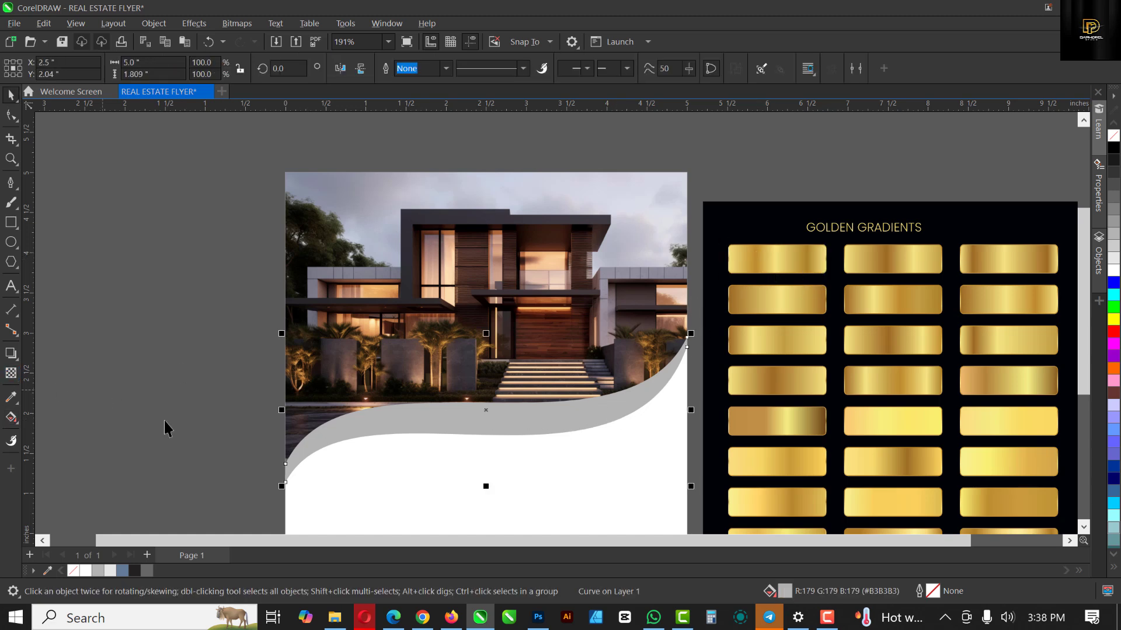
key("g")
left_click_drag(294, 451, 661, 374)
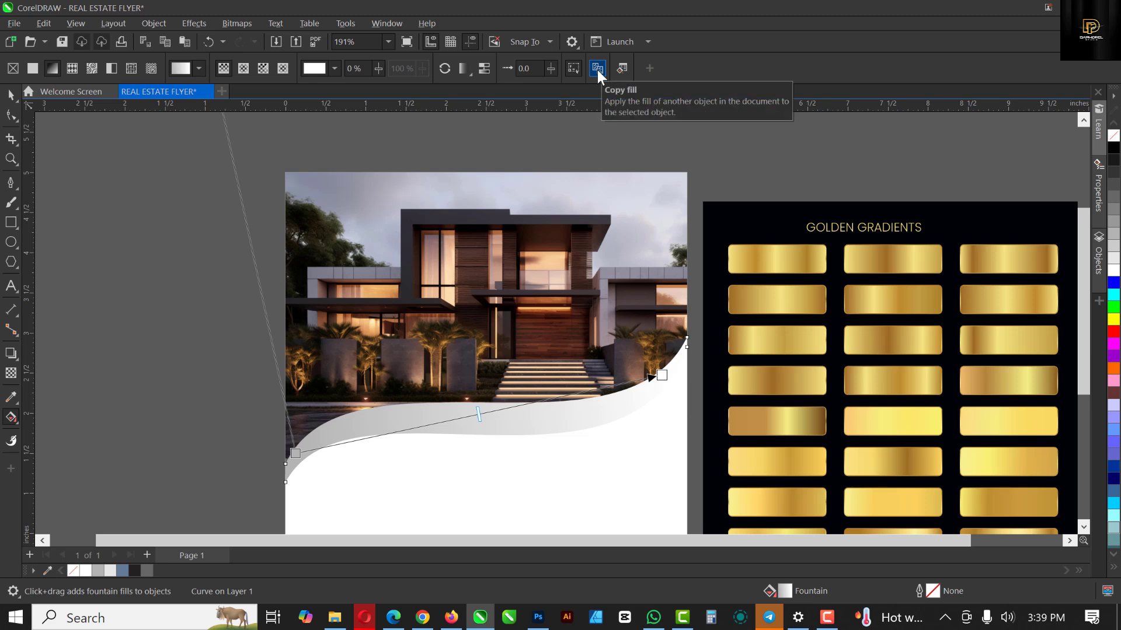
left_click(597, 70)
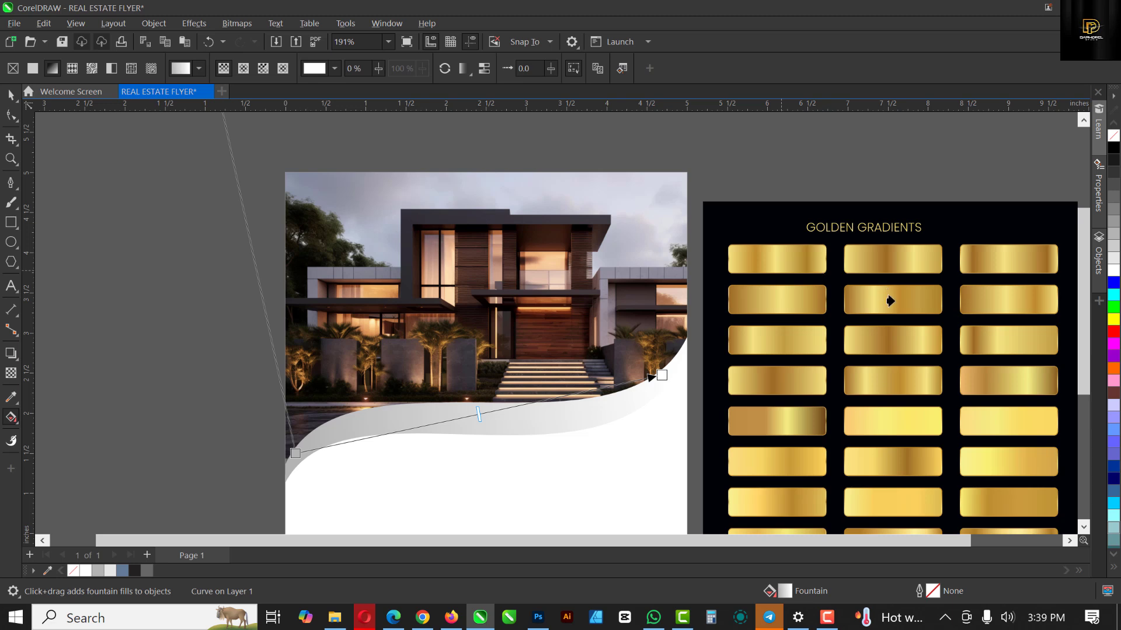
left_click(781, 254)
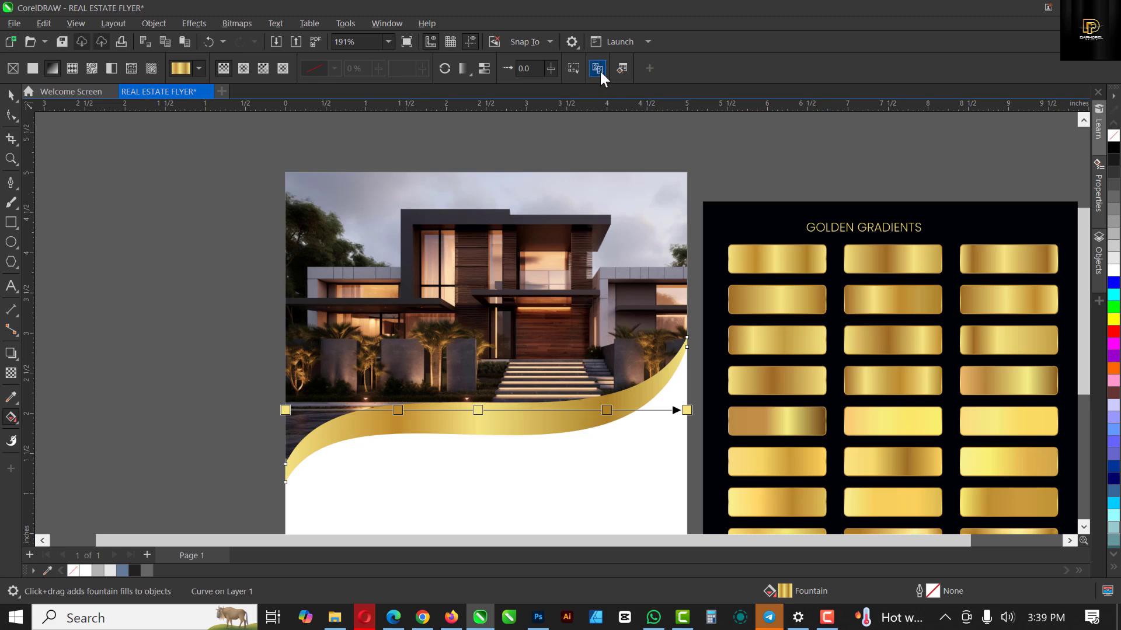
Step: Replace the curved strip's fill with the gradient copied from the third swatch in the sheet's first row, then deselect the strip
left_click(1023, 261)
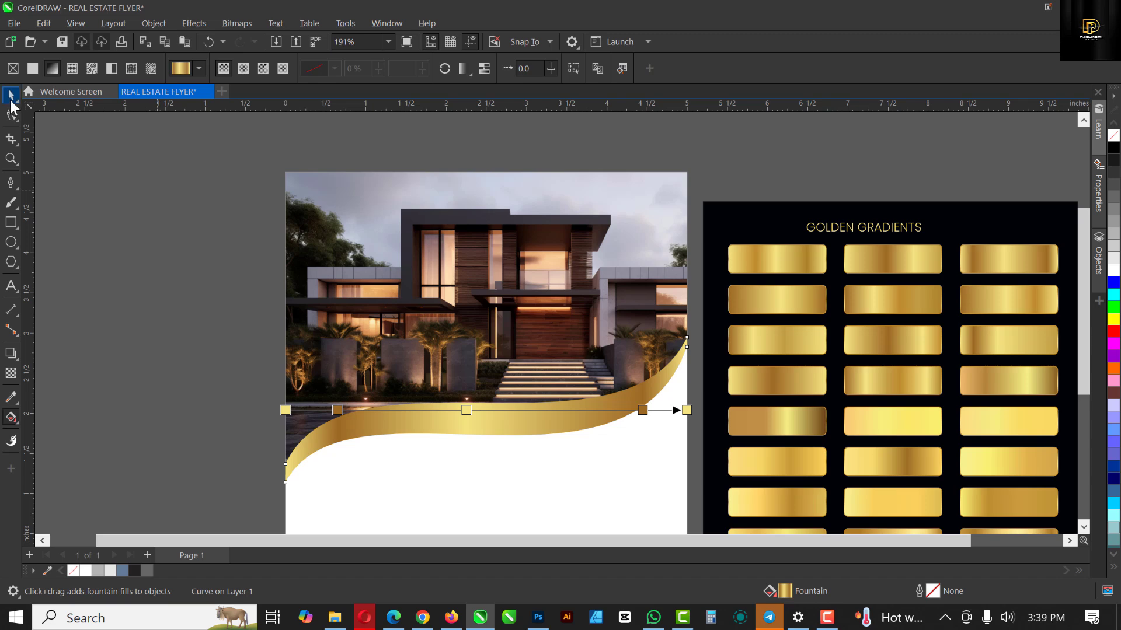
left_click(11, 98)
scroll(716, 156, "down", 2)
left_click(716, 156)
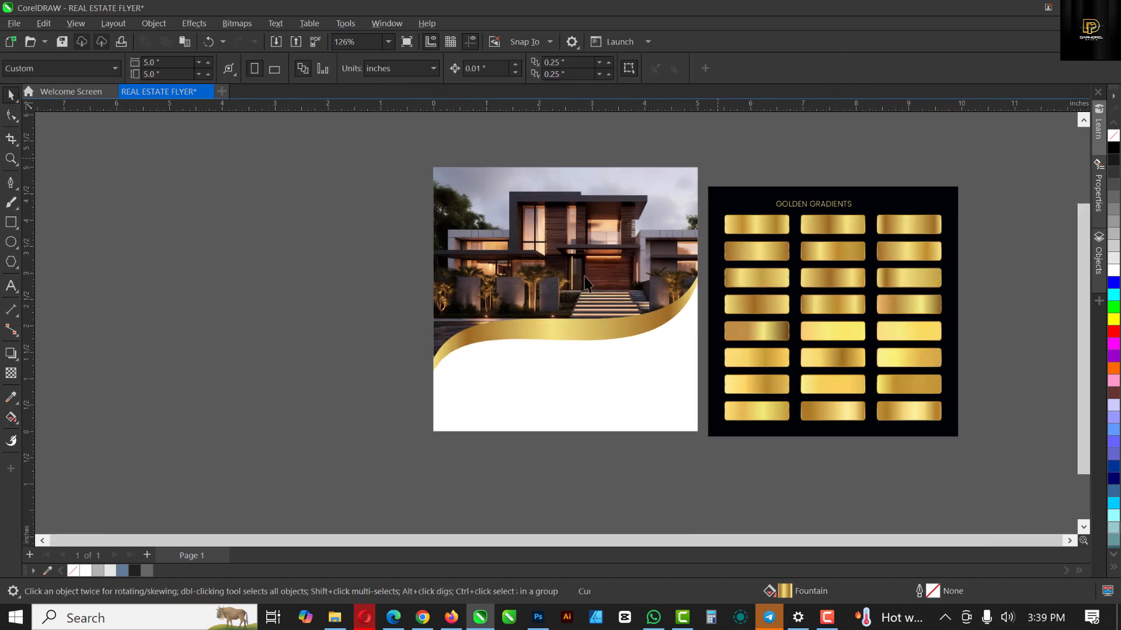
Step: Draw a rectangle about 1.55 × 1.9 in from the gold strip down to the flyer's bottom edge, left of centre
scroll(571, 304, "up", 1)
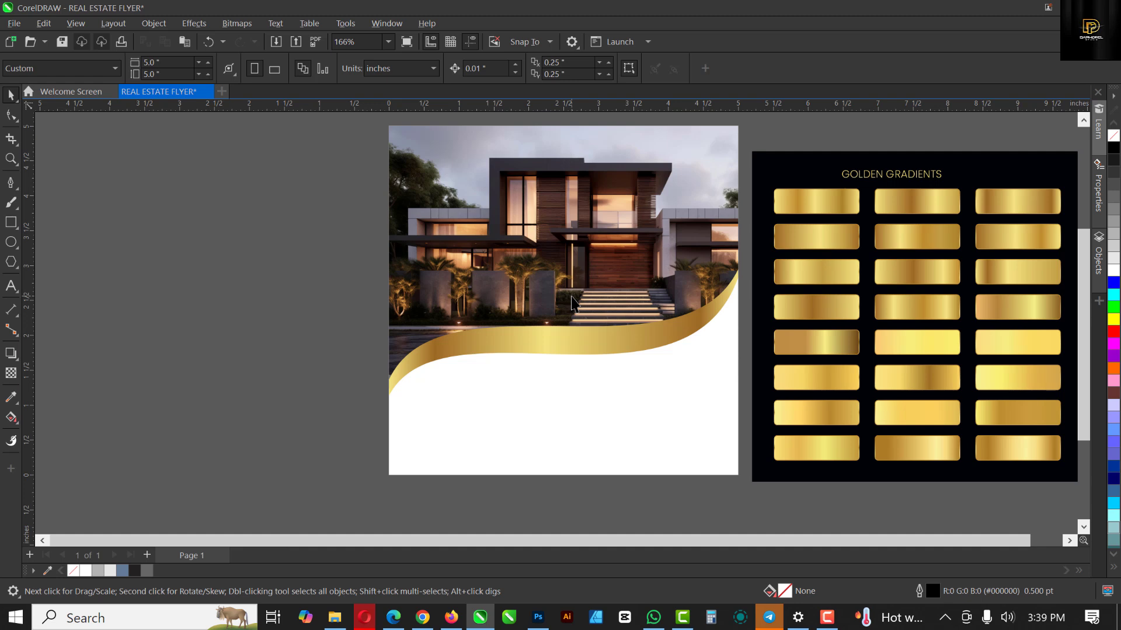
left_click(11, 223)
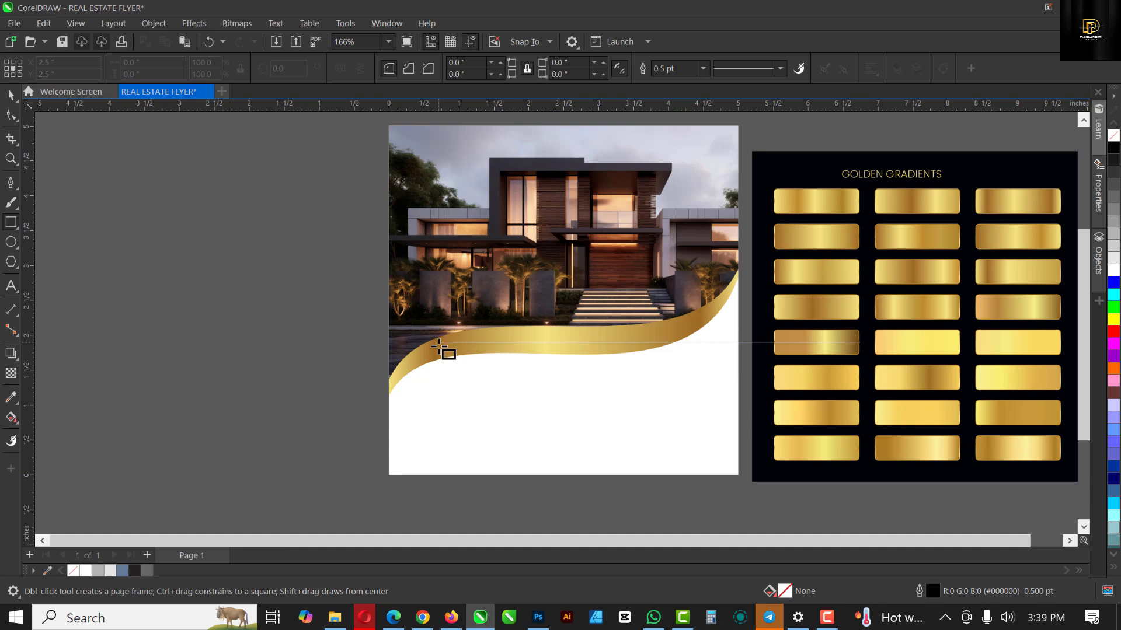
mouse_move(439, 344)
left_mouse_down()
mouse_move(508, 455)
mouse_move(547, 475)
left_mouse_up()
scroll(533, 400, "up", 2)
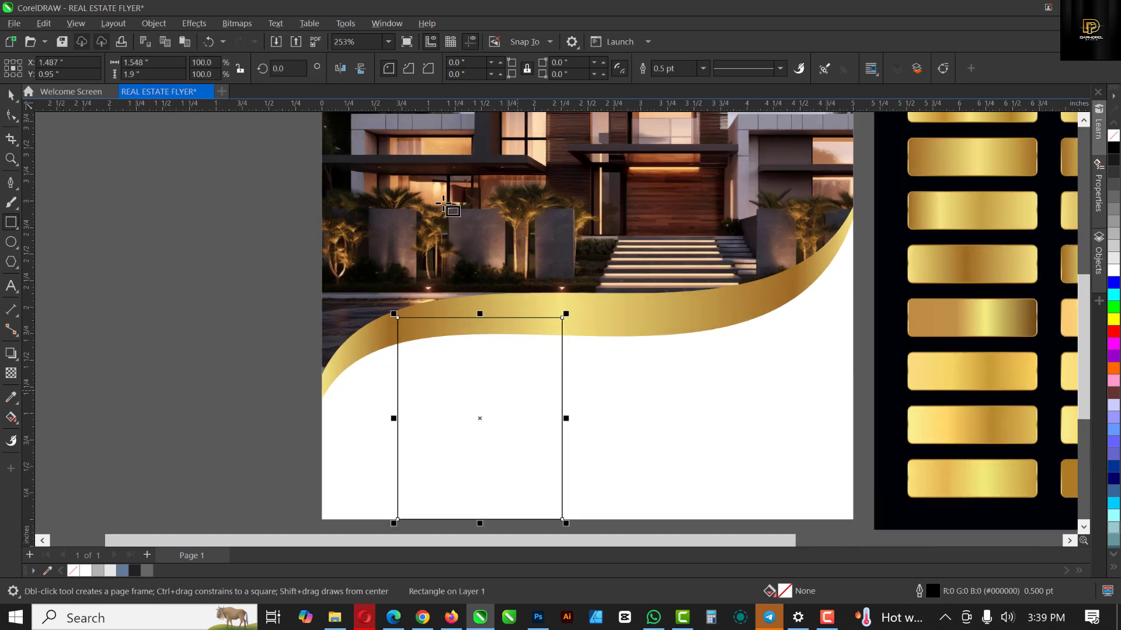
Step: Fill the new rectangle with near-black (#030300) using the Color Eyedropper
left_click(11, 397)
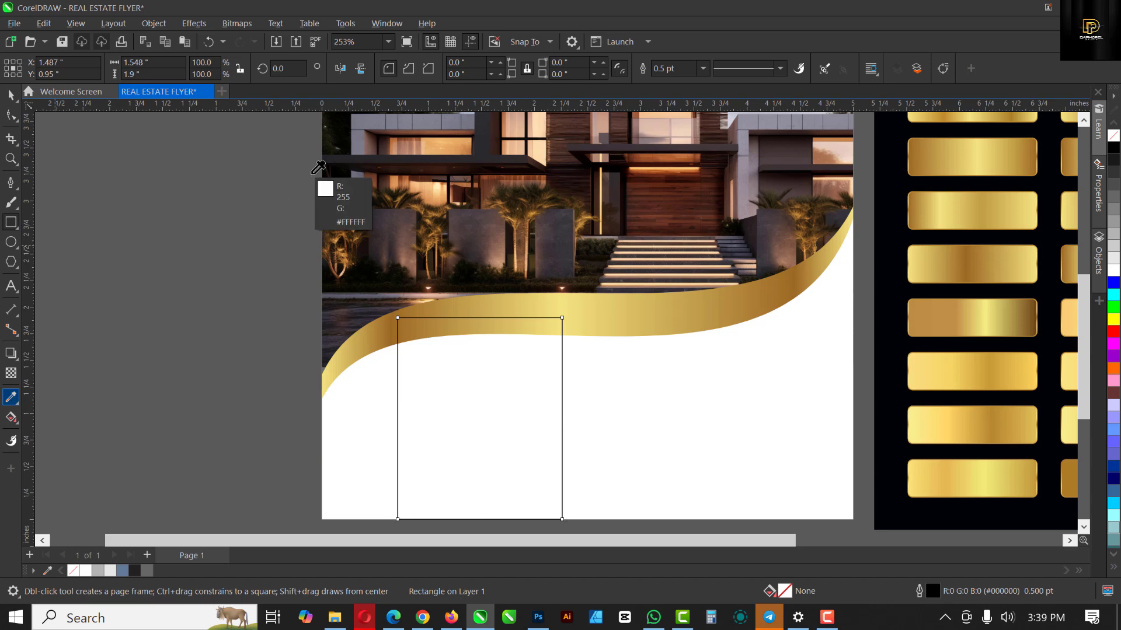
left_click(478, 350)
left_click(470, 376)
key("space")
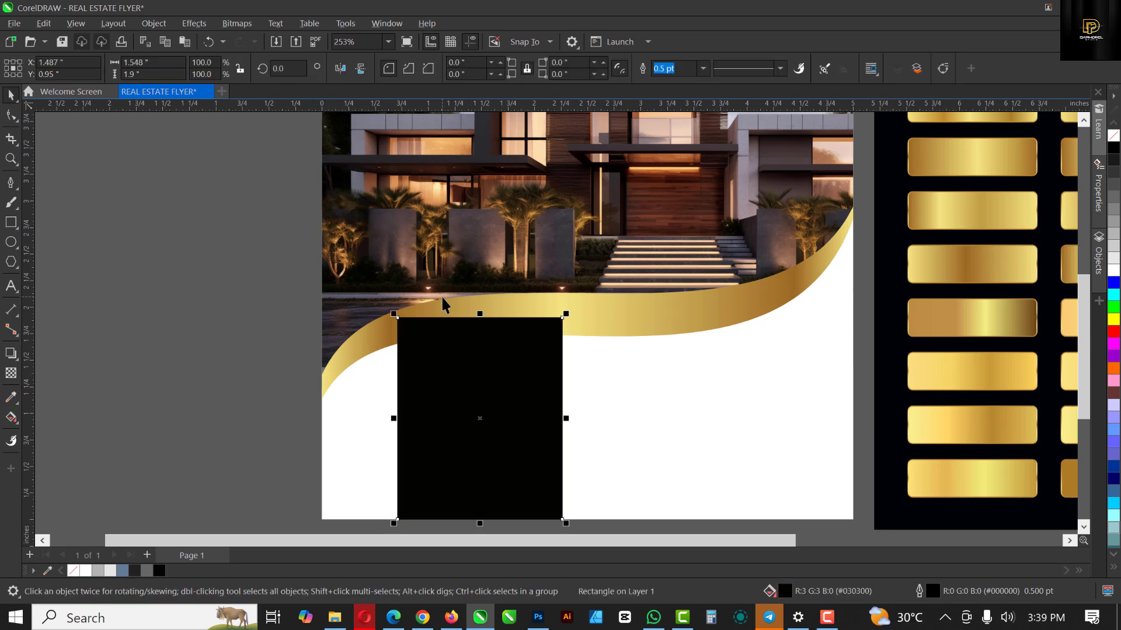
scroll(465, 336, "down", 2)
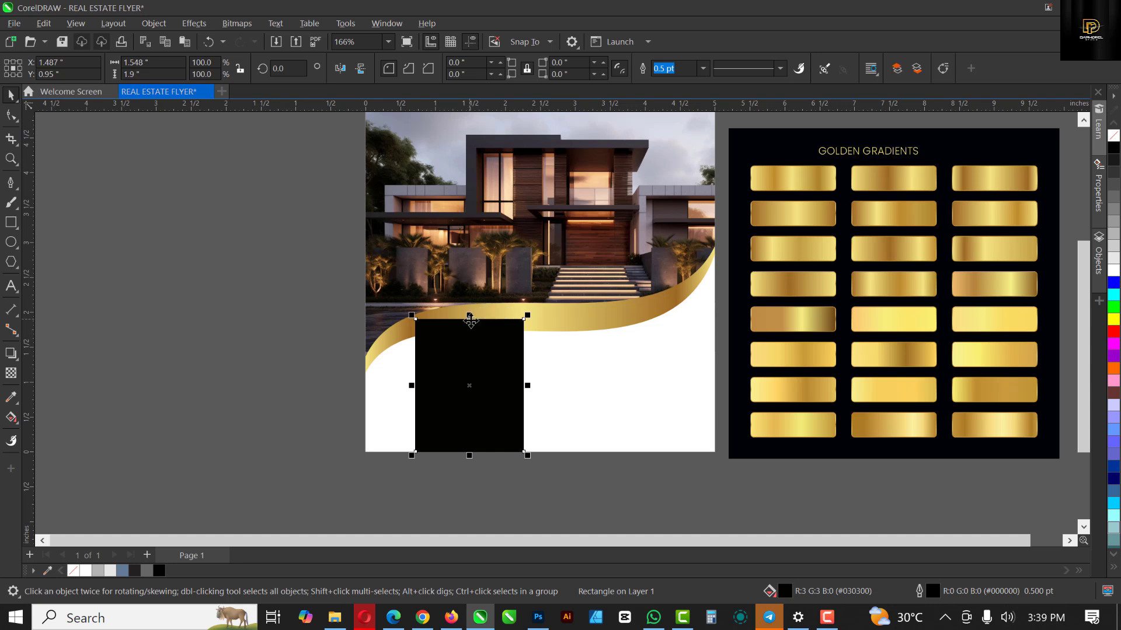
scroll(456, 333, "up", 2)
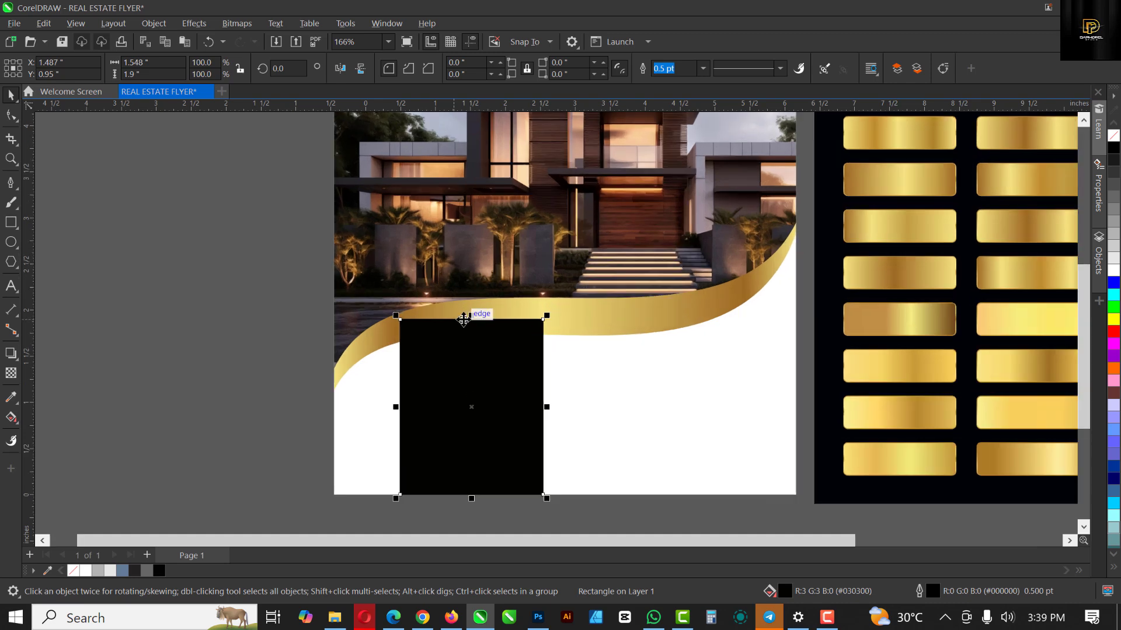
Step: Reorder the black rectangle so it sits behind the curved golden strip
right_click(477, 342)
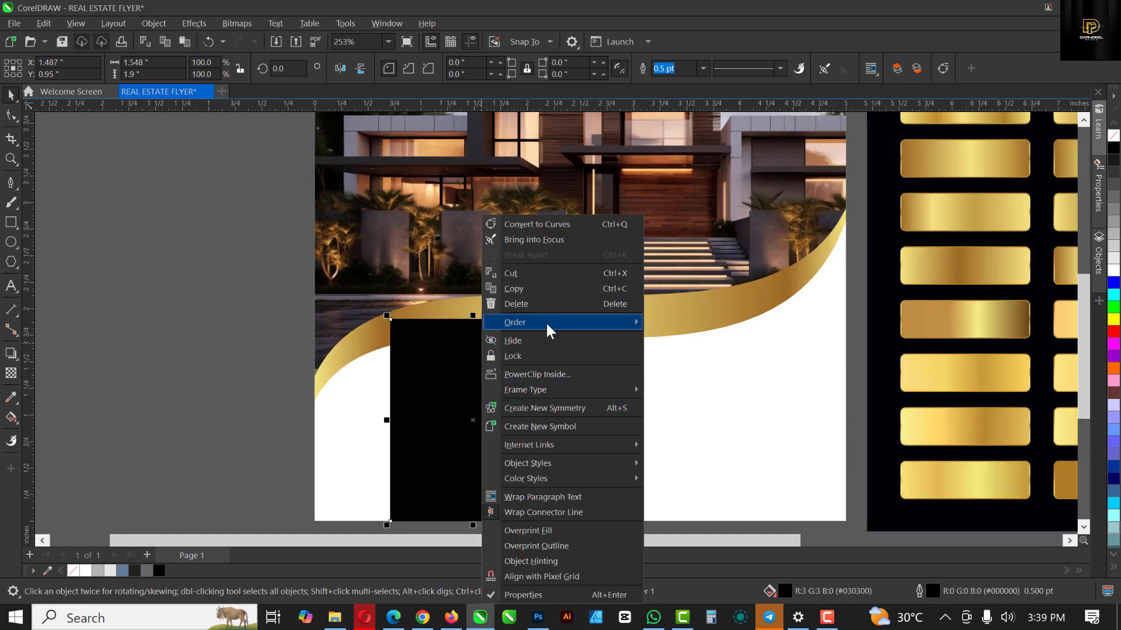
mouse_move(547, 321)
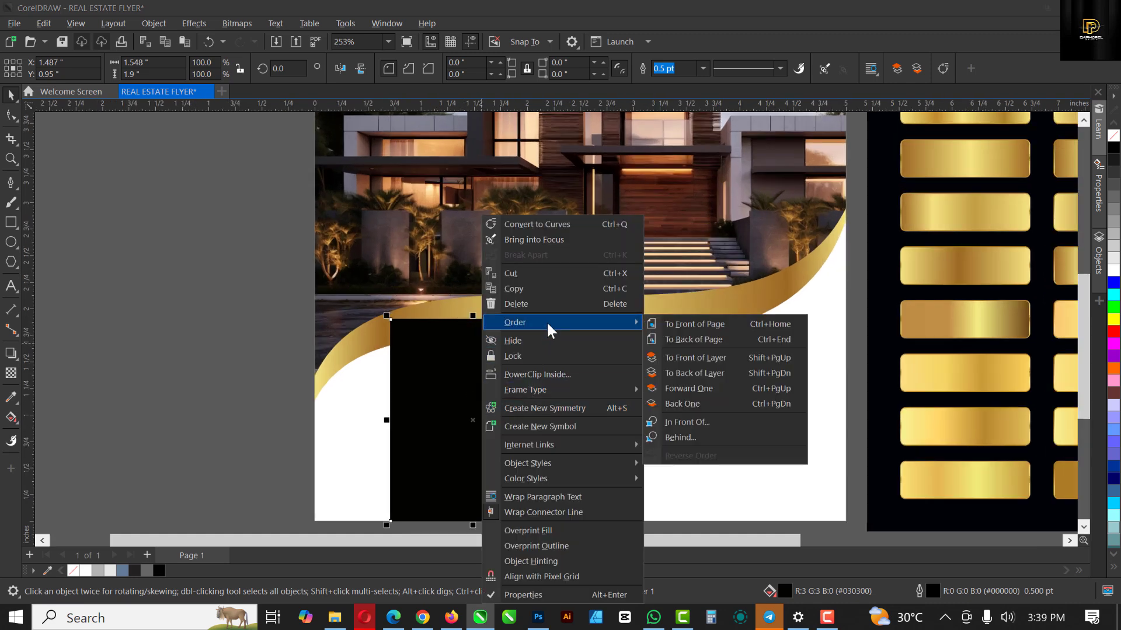
left_click(680, 437)
left_click(652, 317)
scroll(510, 342, "down", 2)
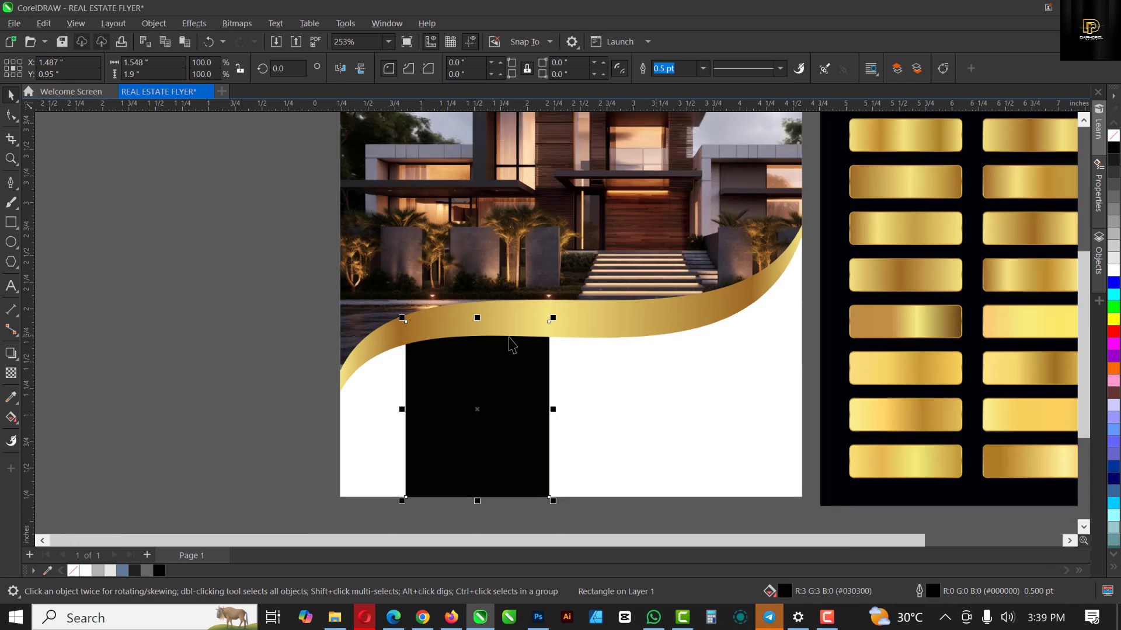
Step: Shorten the black rectangle to about 1.55 in tall by raising its bottom edge off the flyer's lower edge
scroll(483, 483, "up", 3)
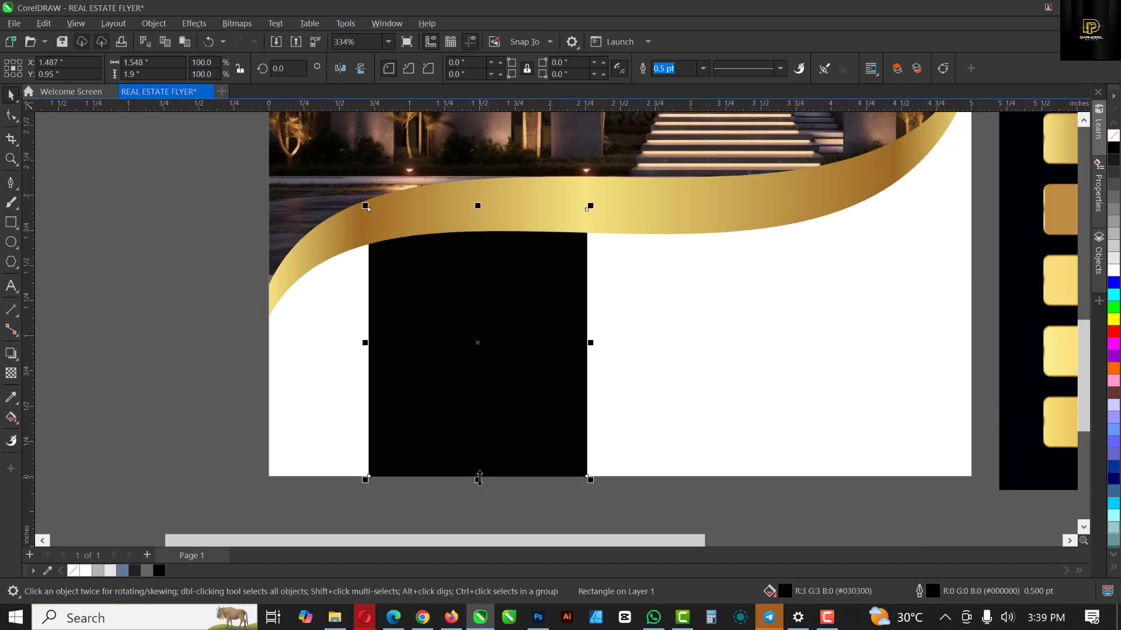
scroll(505, 410, "down", 2)
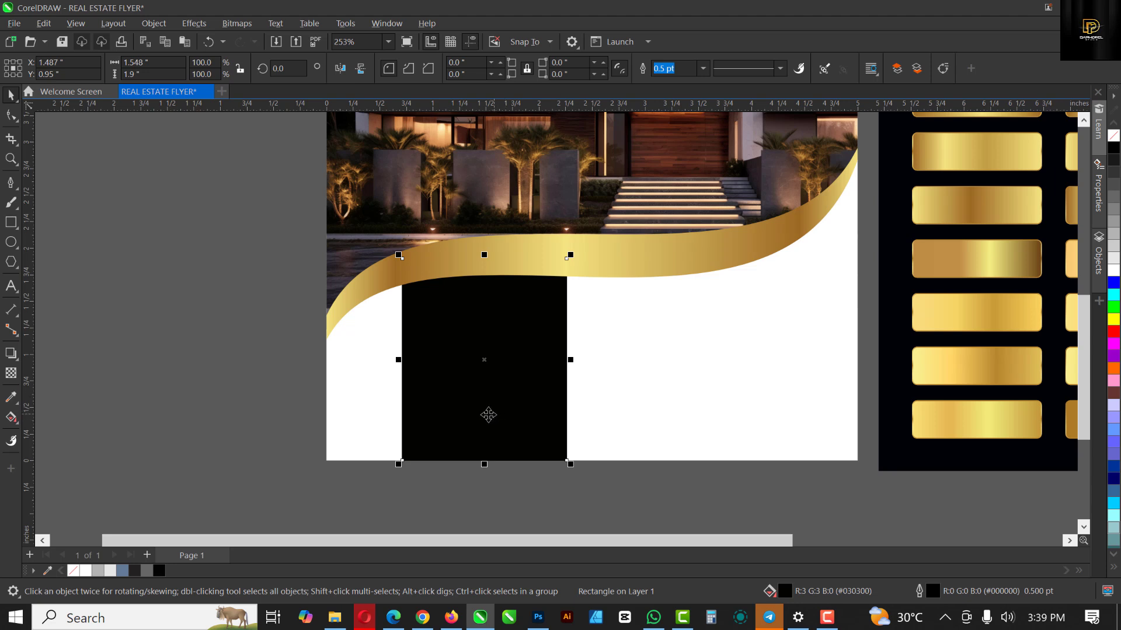
left_click_drag(486, 465, 488, 429)
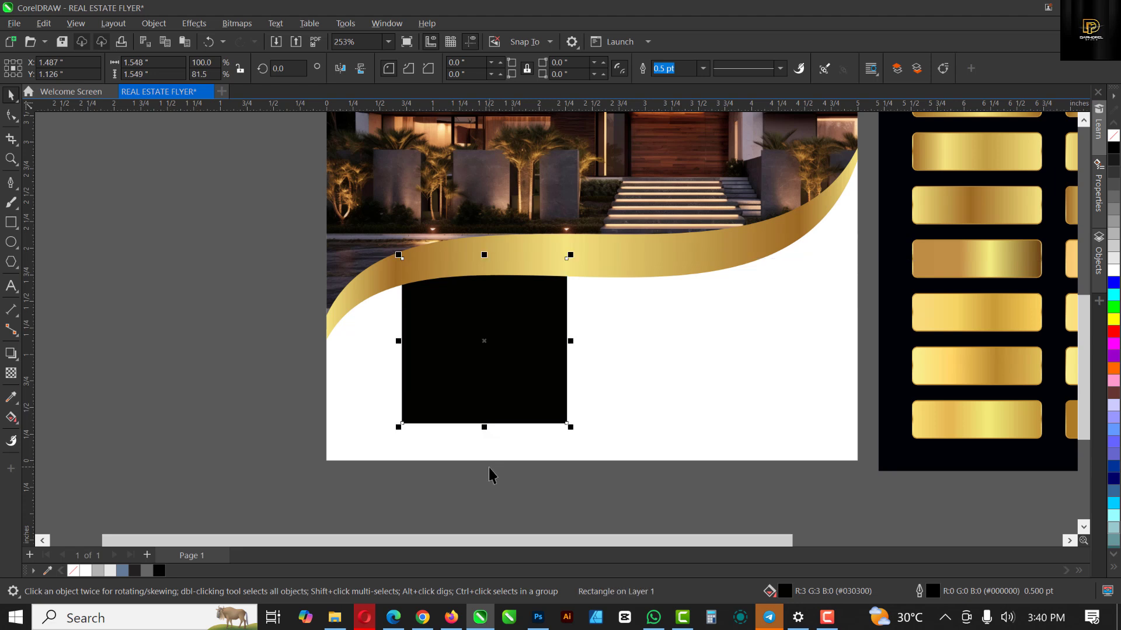
Step: Make a black bar about 1.55 × 0.32 in along the flyer's bottom edge, leaving a thin gap below the black rectangle
key("shift+Page_Up")
left_click_drag(484, 254, 508, 460)
left_click_drag(488, 420, 492, 437)
scroll(489, 442, "up", 5)
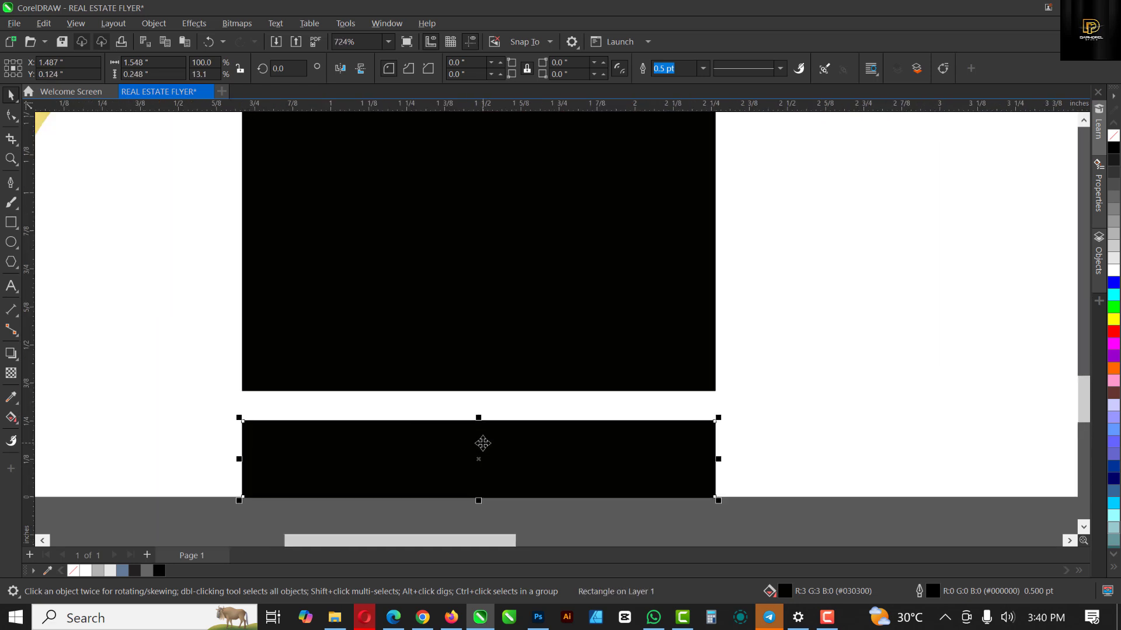
left_click_drag(475, 381, 483, 318)
scroll(584, 353, "up", 5)
scroll(583, 408, "down", 5)
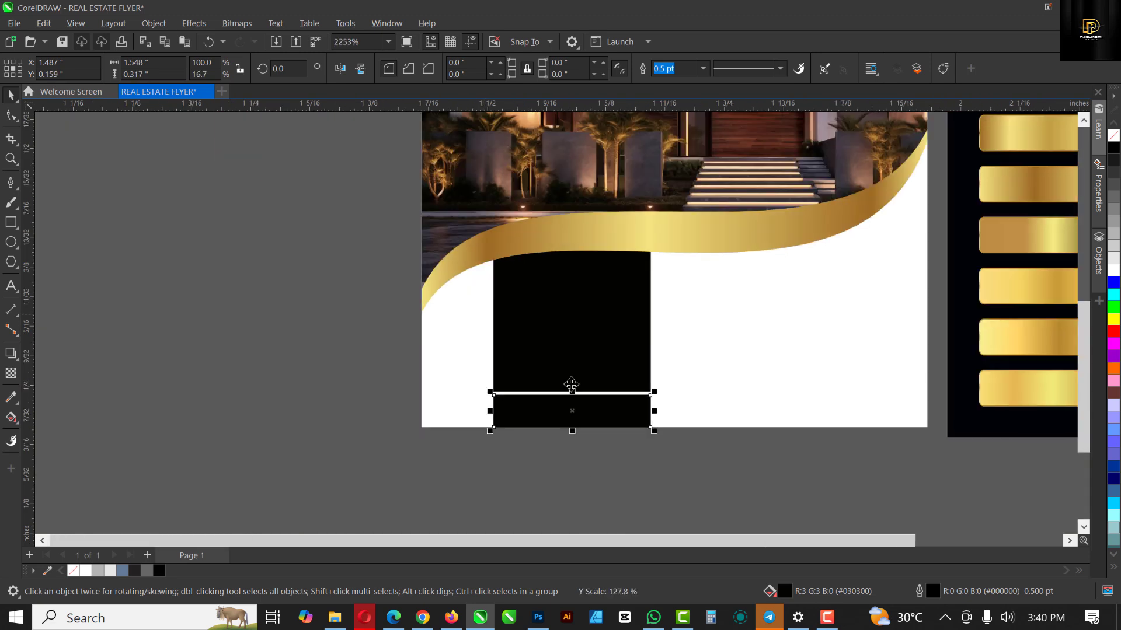
Step: Apply a linear fountain fill across the small black bar at the flyer's bottom edge
left_click(691, 233)
scroll(517, 420, "down", 1)
left_click(514, 418)
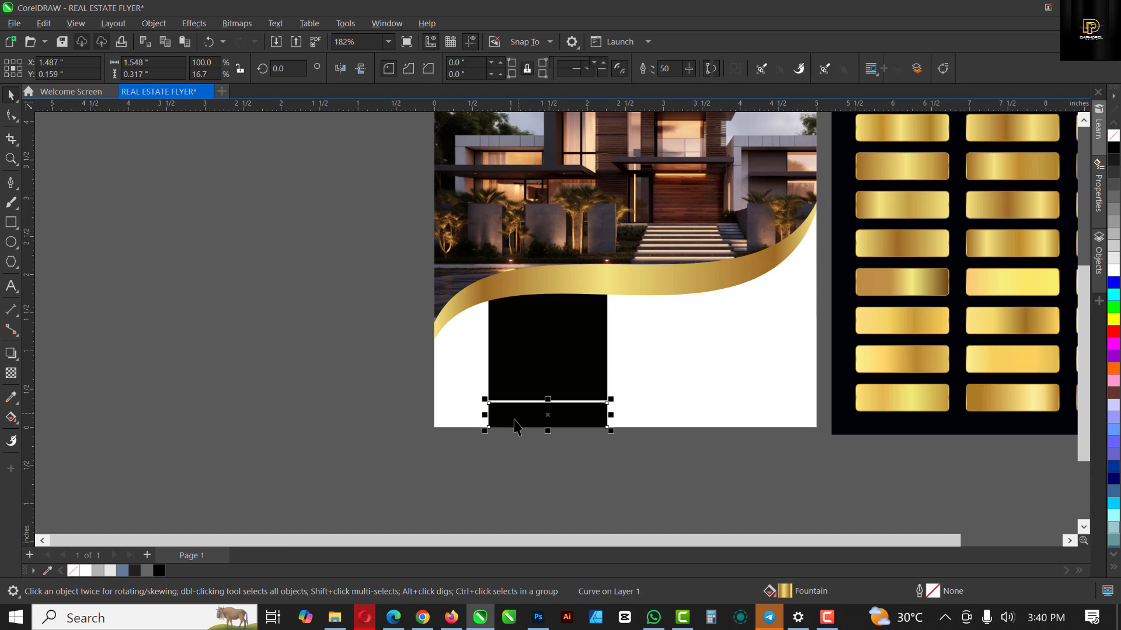
scroll(513, 418, "up", 1)
key("g")
left_click_drag(486, 423, 667, 407)
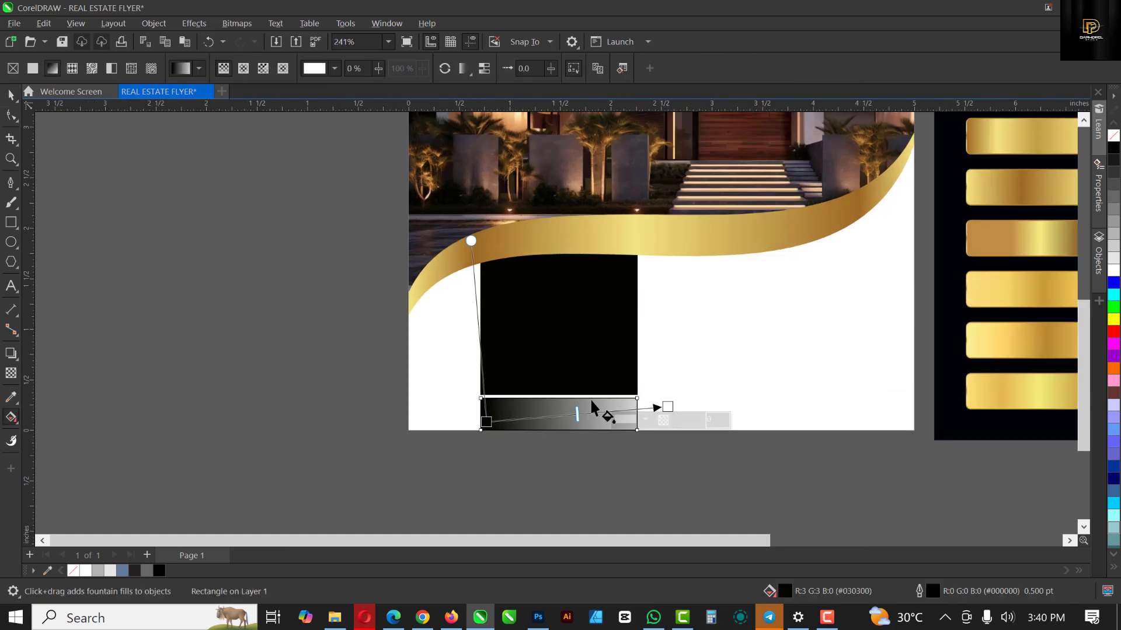
key("space")
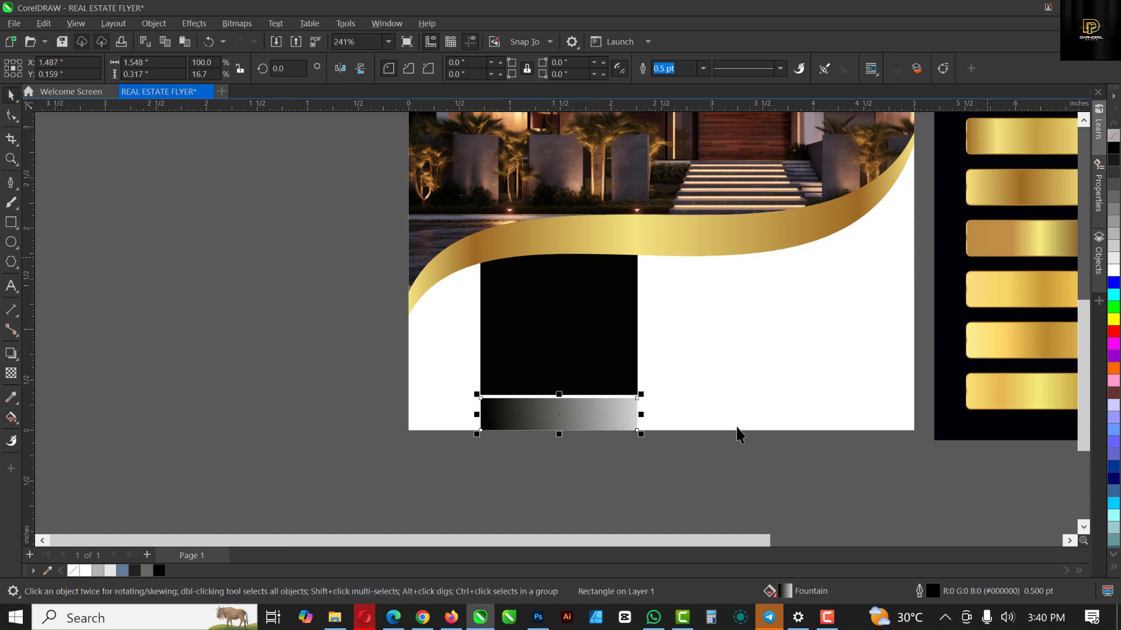
Step: Remove the bottom bar's outline and copy onto it the gradient of the middle swatch in the sheet's third row
key("g")
scroll(467, 428, "down", 2)
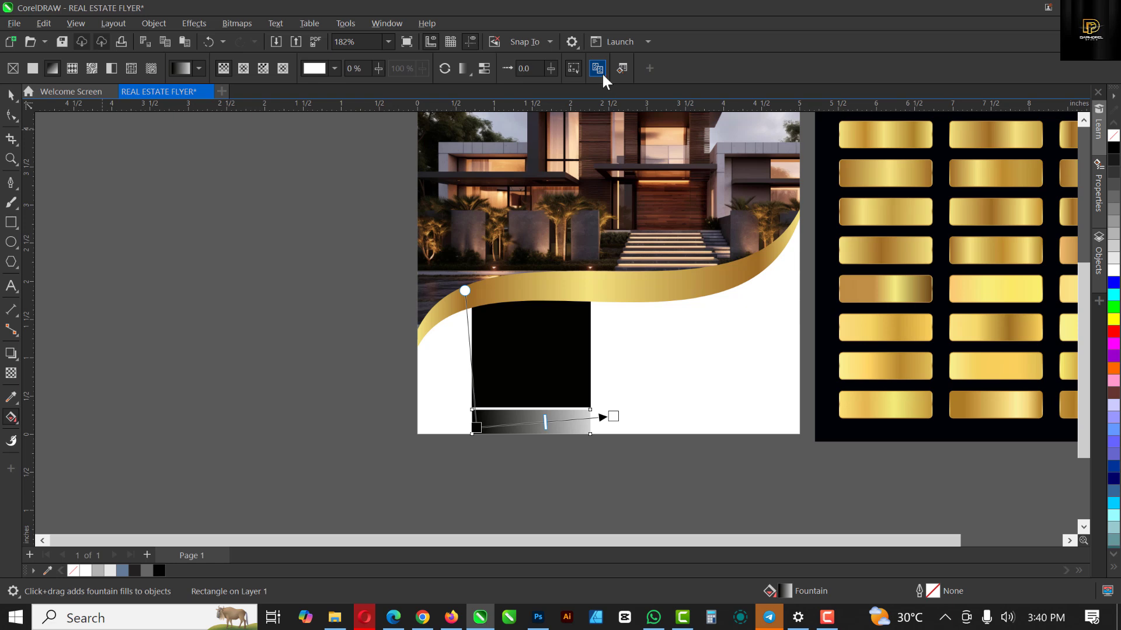
left_click(990, 217)
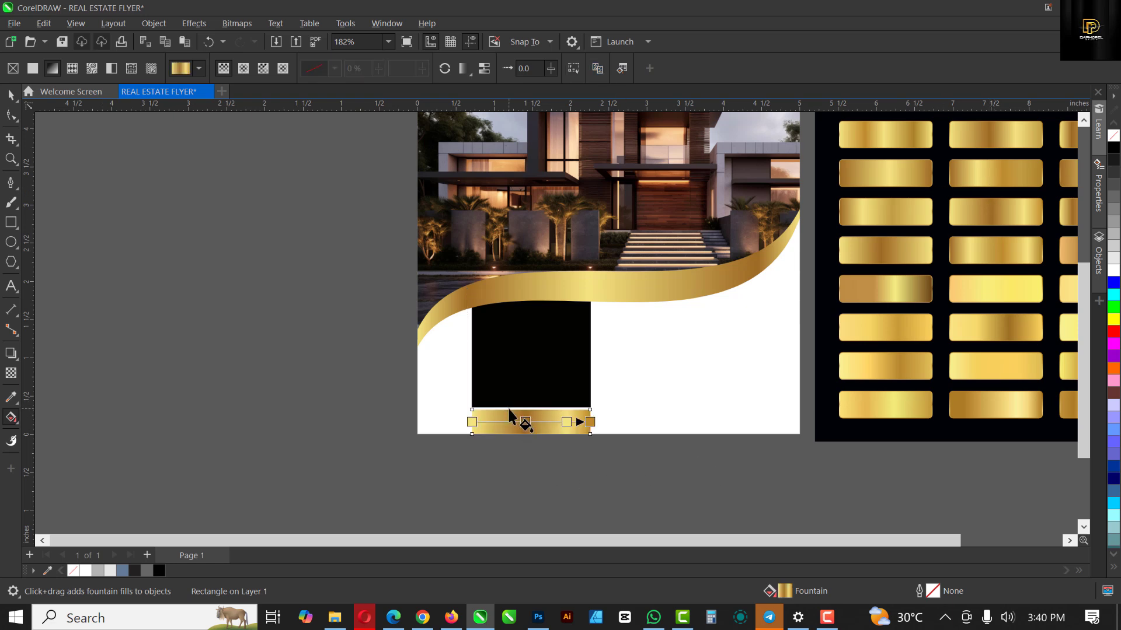
key("space")
Step: Widen the black rectangle and the golden bar together to about 1.79 in, extending their right side, and deselect them
scroll(545, 433, "down", 2)
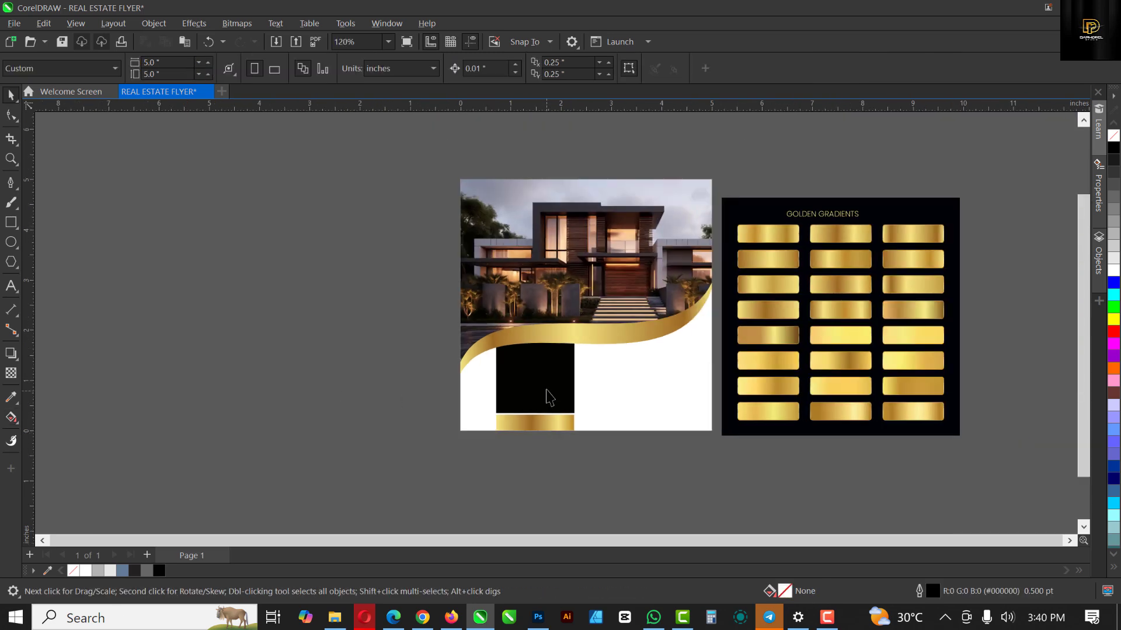
scroll(549, 397, "up", 2)
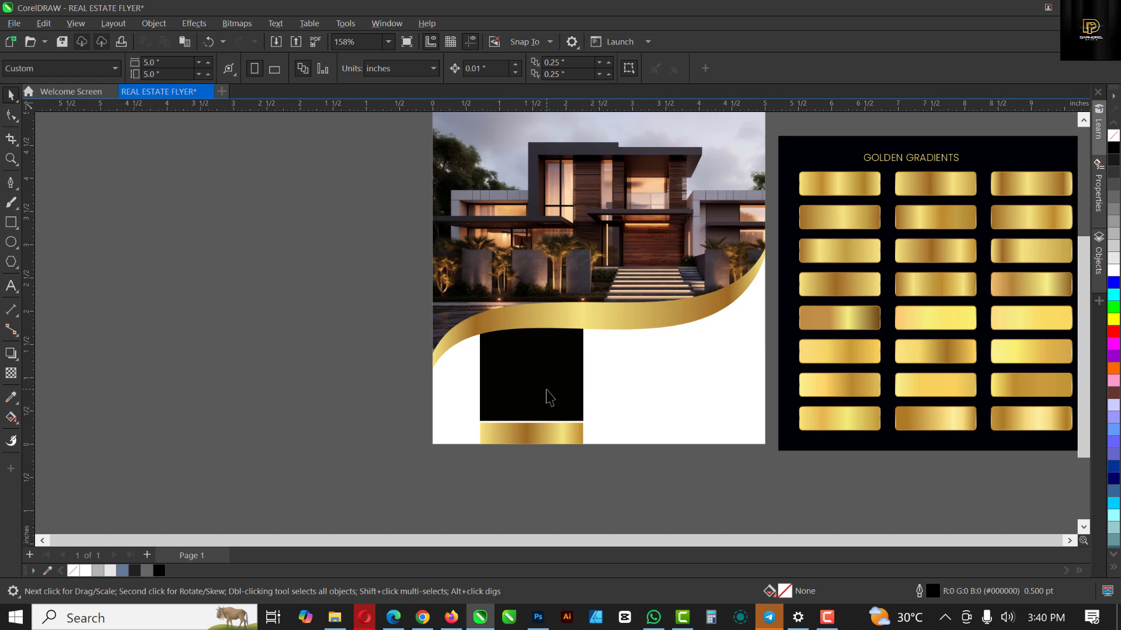
scroll(580, 380, "up", 2)
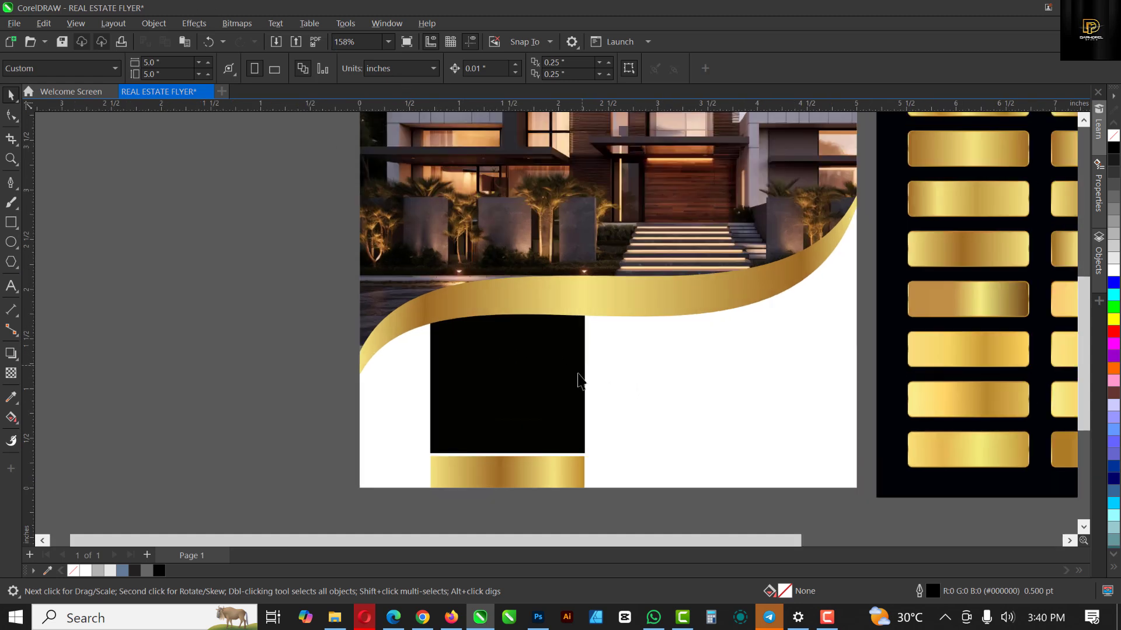
left_click(577, 416)
left_click(573, 471, "shift")
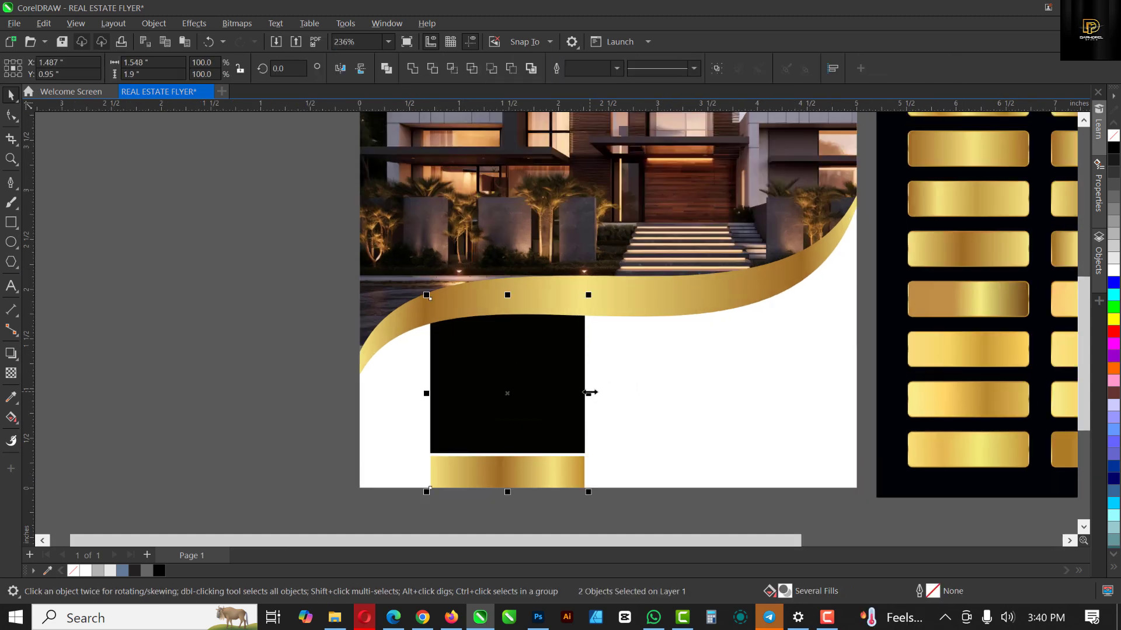
left_click_drag(607, 392, 617, 393)
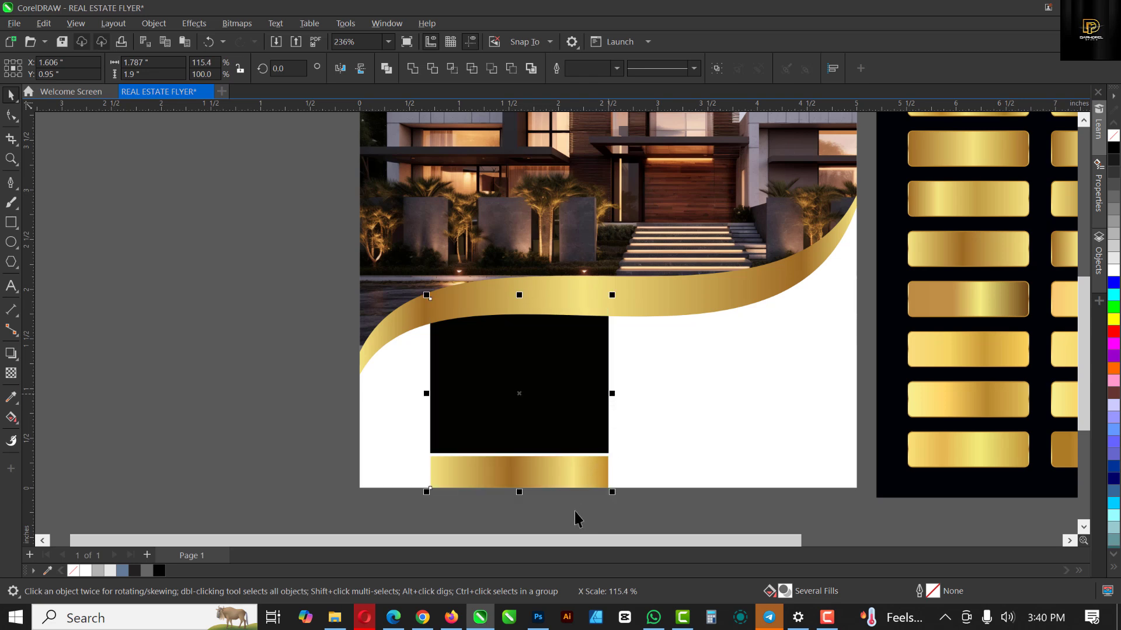
left_click(533, 524)
Step: Add a white "HOME FEATURES" heading of about 11.2 pt atop the black rectangle and set its font to Galano Grotesque SemiBold
left_click(11, 285)
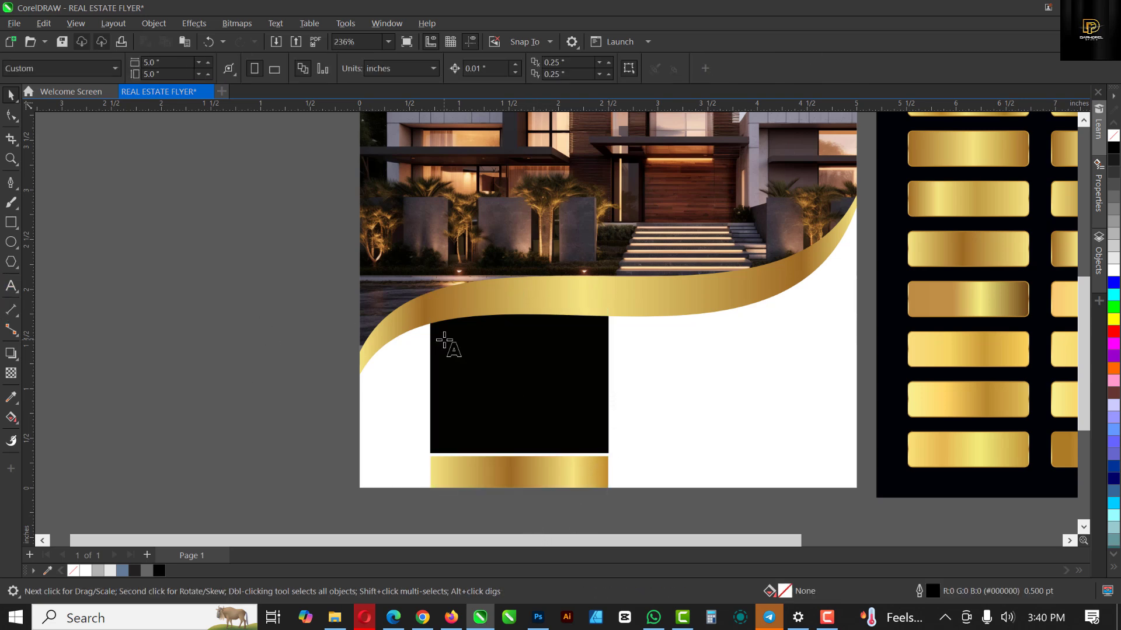
left_click(456, 371)
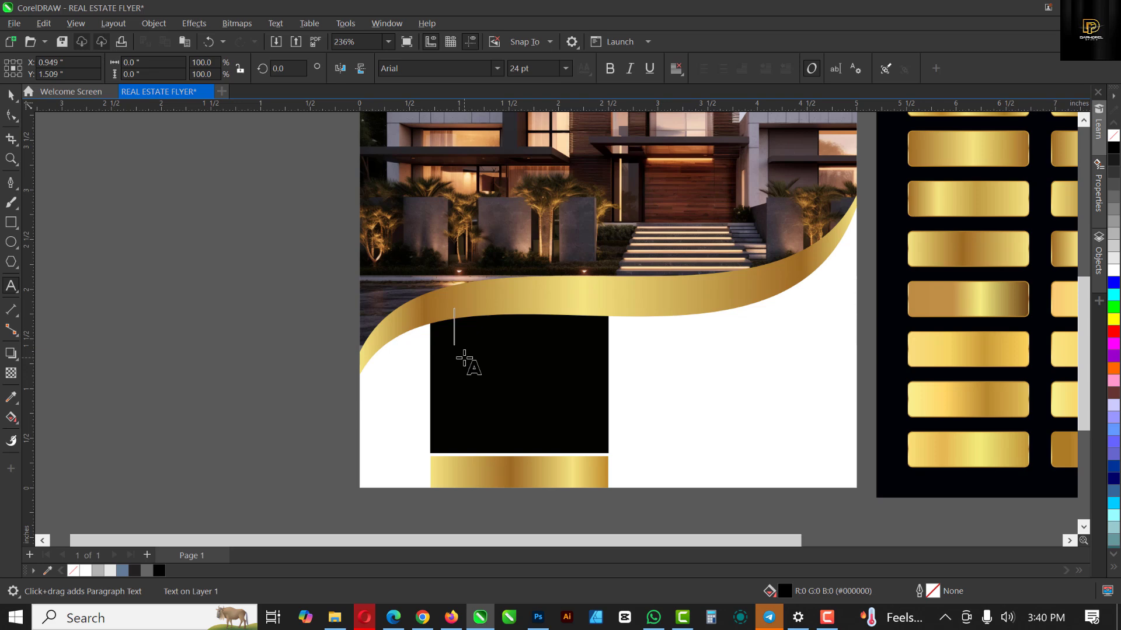
type("HOME REATURES")
key("ctrl+space")
left_click(1114, 270)
left_click_drag(737, 311, 590, 323)
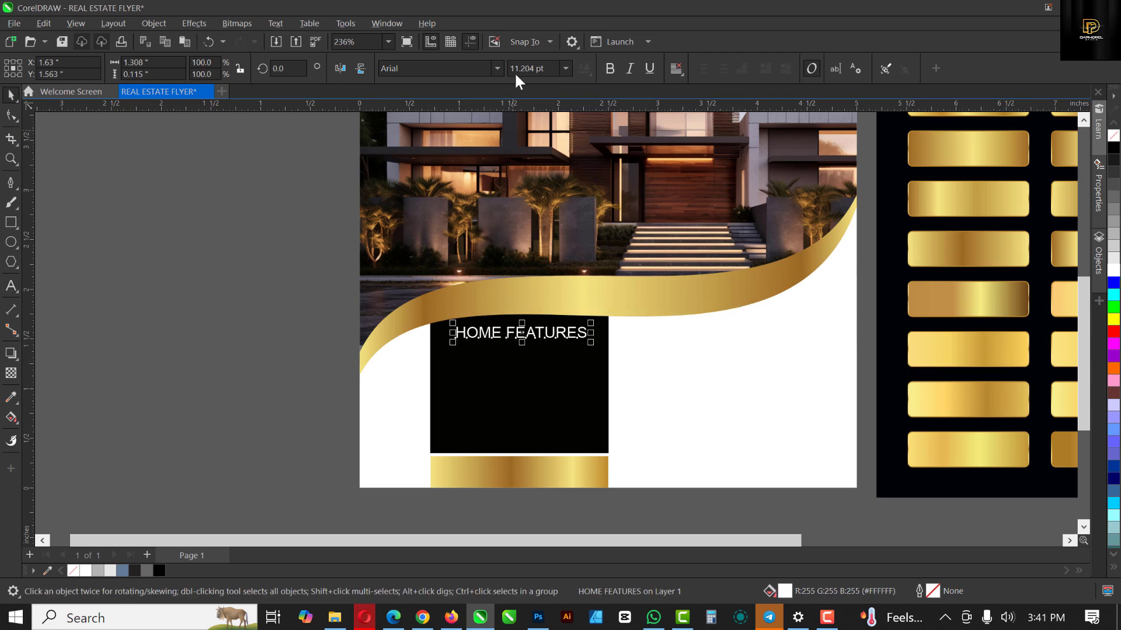
left_click(497, 68)
left_click(432, 112)
Step: Duplicate the heading just below itself and scale the copy down to about 7.66 pt
scroll(571, 344, "up", 3)
left_click_drag(480, 327, 476, 370)
right_click(475, 371)
left_click_drag(586, 382, 533, 375)
Step: Replace the copy's text with the lines Seven bedrooms, Guest Room, 4 Living Rooms, Swimming pool, Open Kitchen and 24/7 Light, and shift it slightly right
double_click(520, 367)
key("ctrl+a")
type("Seven bedrooms")
key("Return")
type("Guest R")
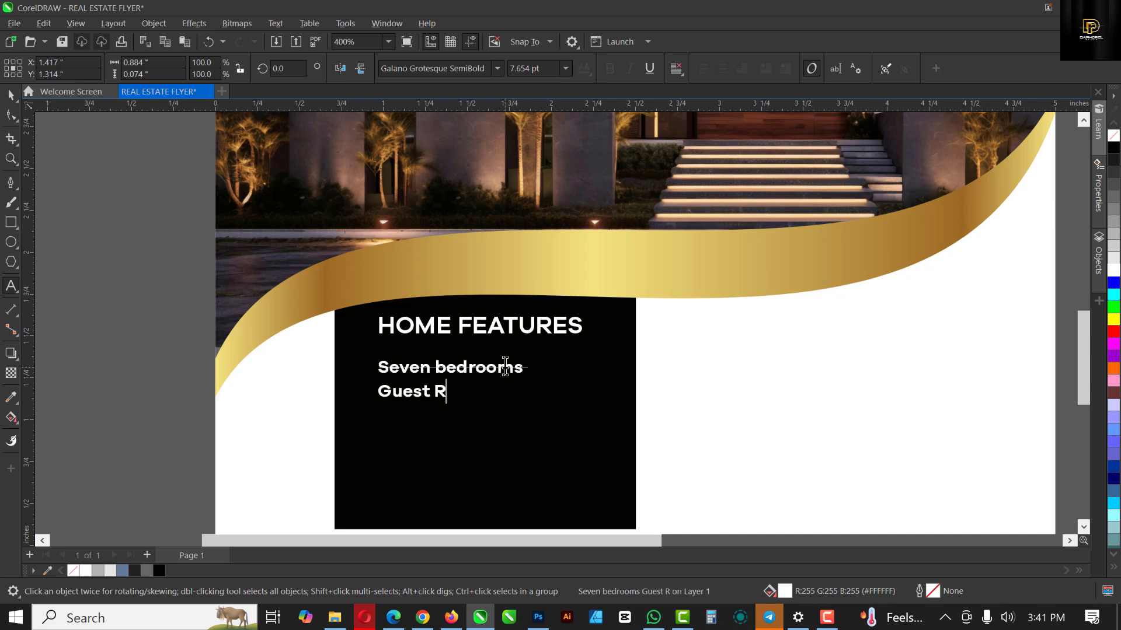
type("oom")
key("Return")
type("4 Li")
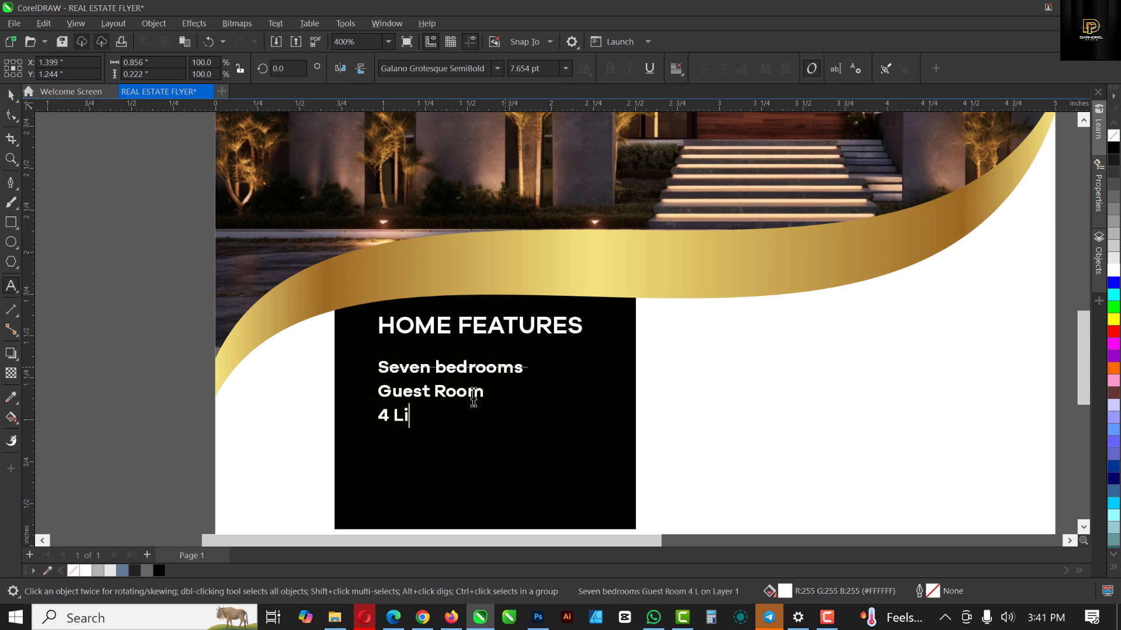
type("ving Rooms Swimming pool")
key("Return")
type("Open Kitchen")
type("24/7 Light")
left_click_drag(456, 364, 471, 363)
Step: Recolour the HOME FEATURES heading with the dark golden brown (C25 M49 Y96 K20) sampled from the curved strip
scroll(376, 368, "up", 3)
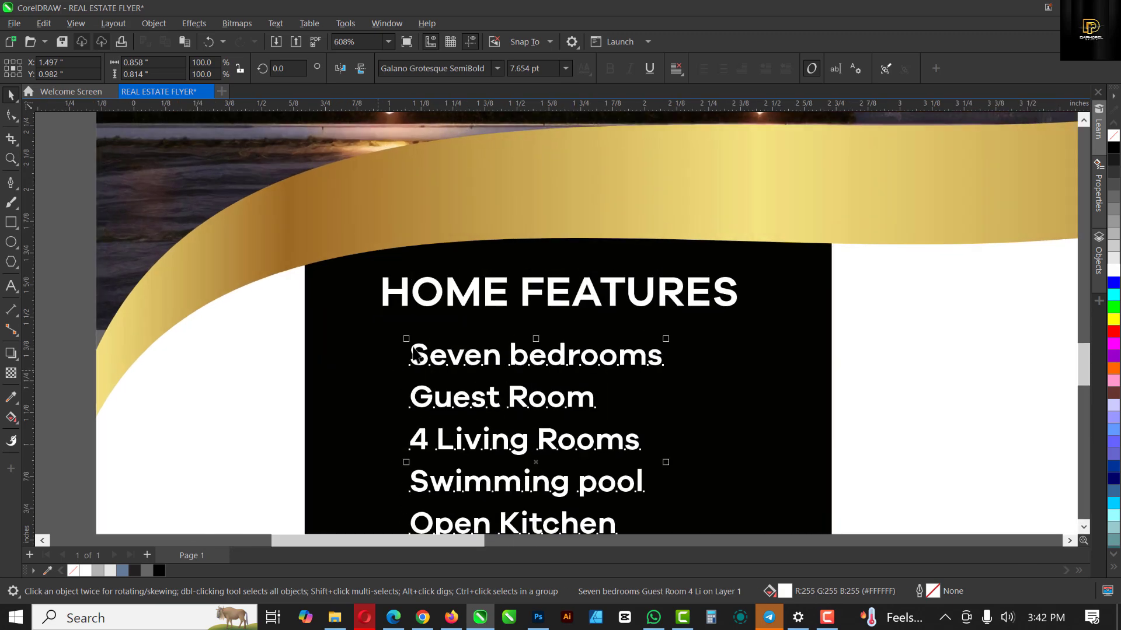
left_click(11, 398)
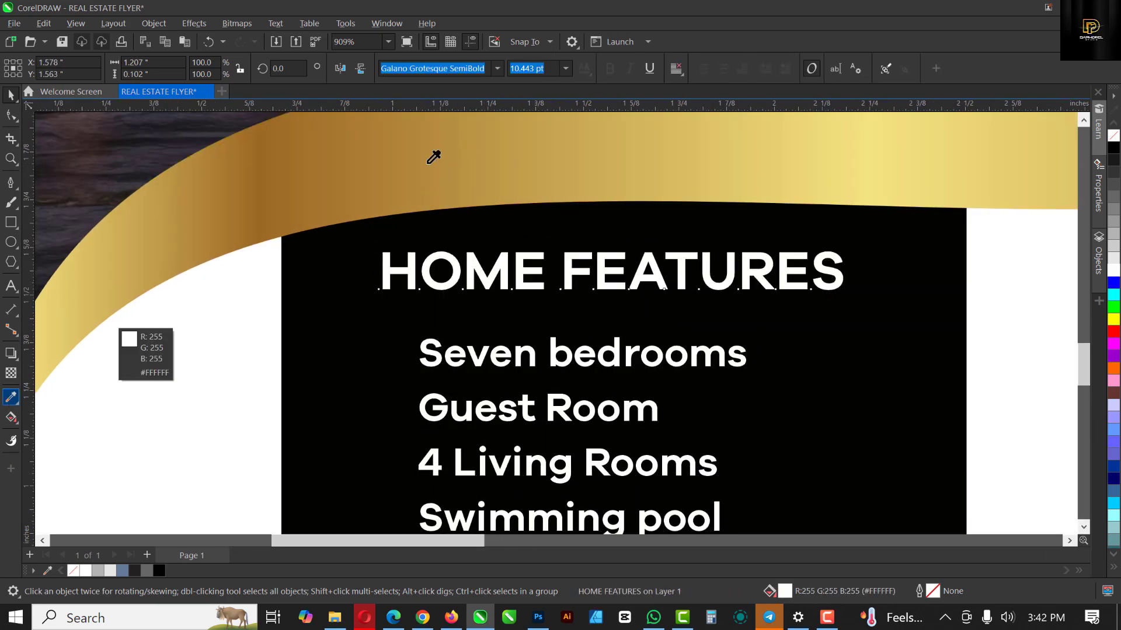
left_click(330, 187)
left_click(383, 269)
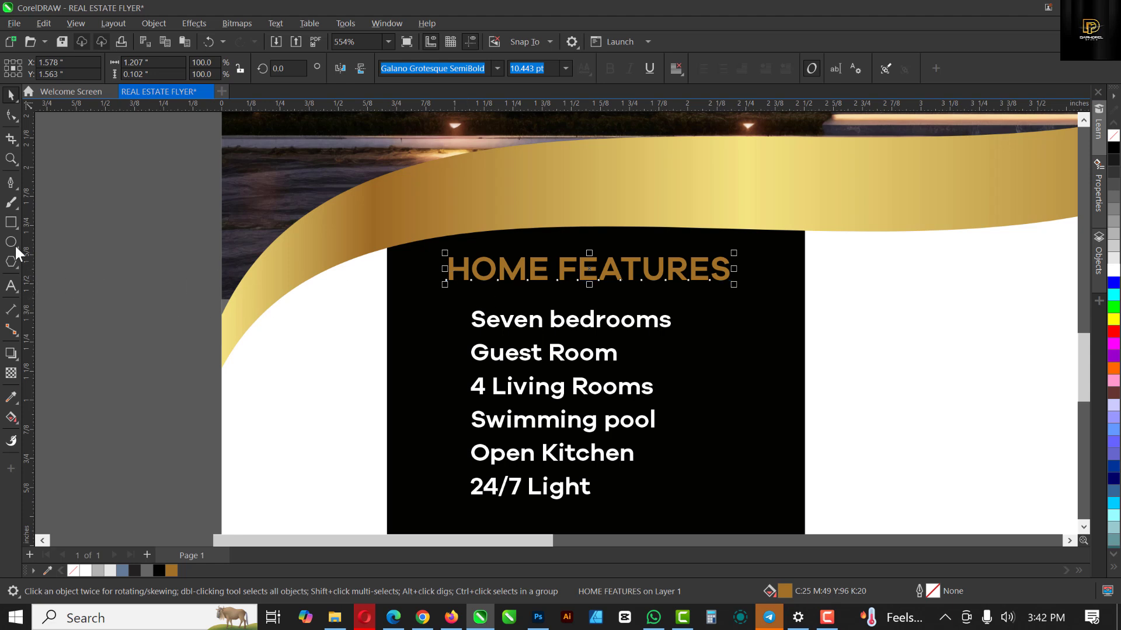
Step: Draw a bullet circle about 0.056 in wide beside "Seven bedrooms", filled white with no outline
scroll(410, 309, "up", 2)
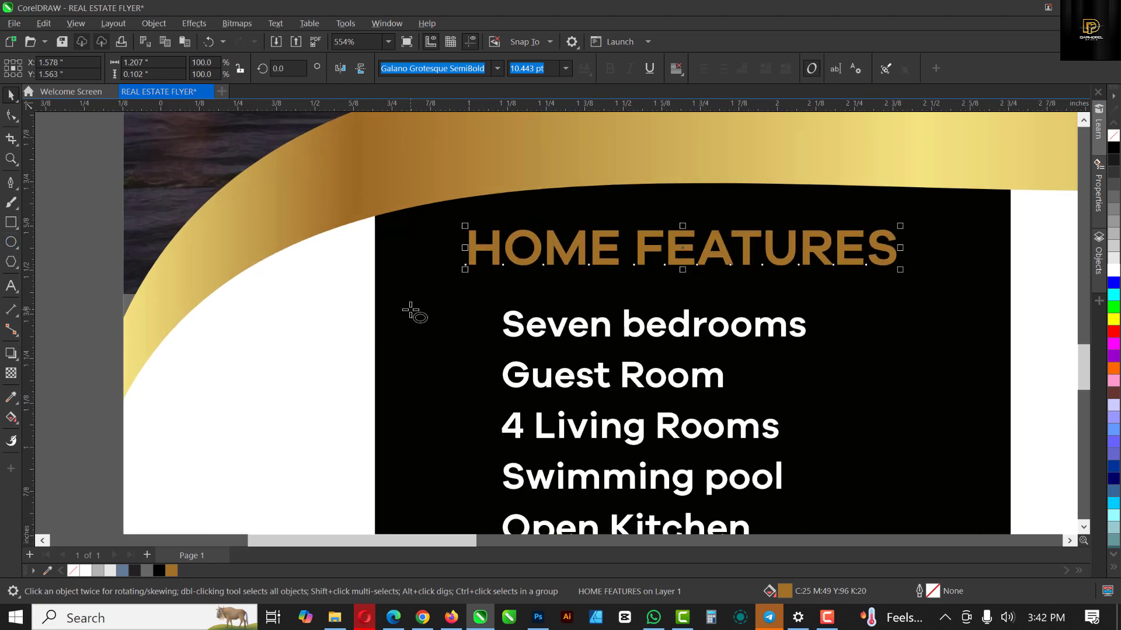
left_click_drag(427, 331, 453, 320)
key("space")
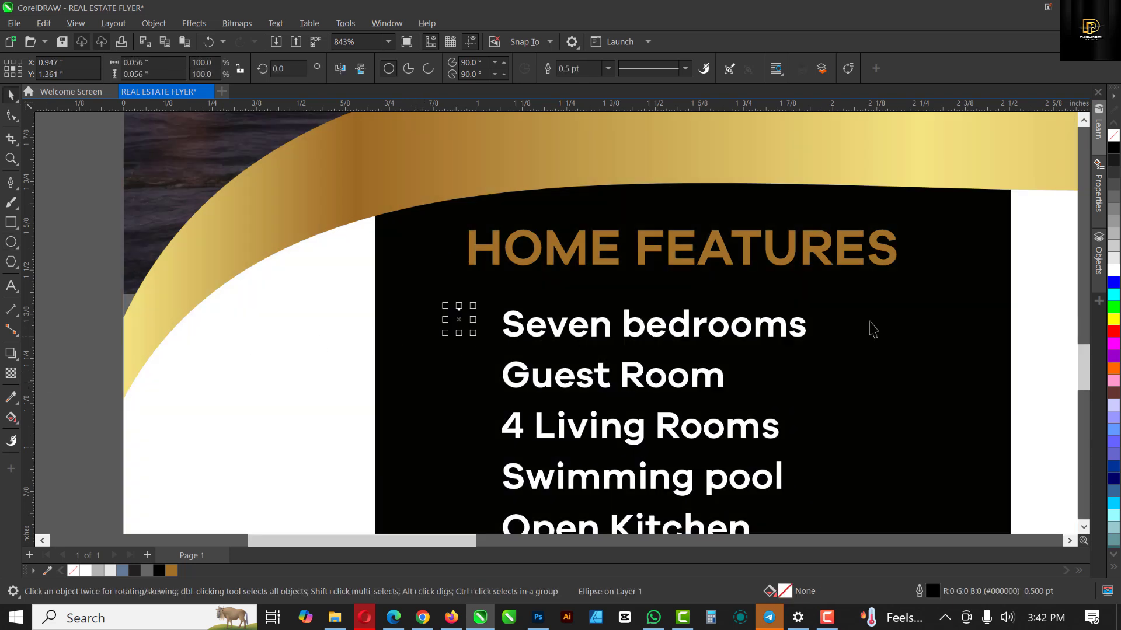
left_click(1114, 270)
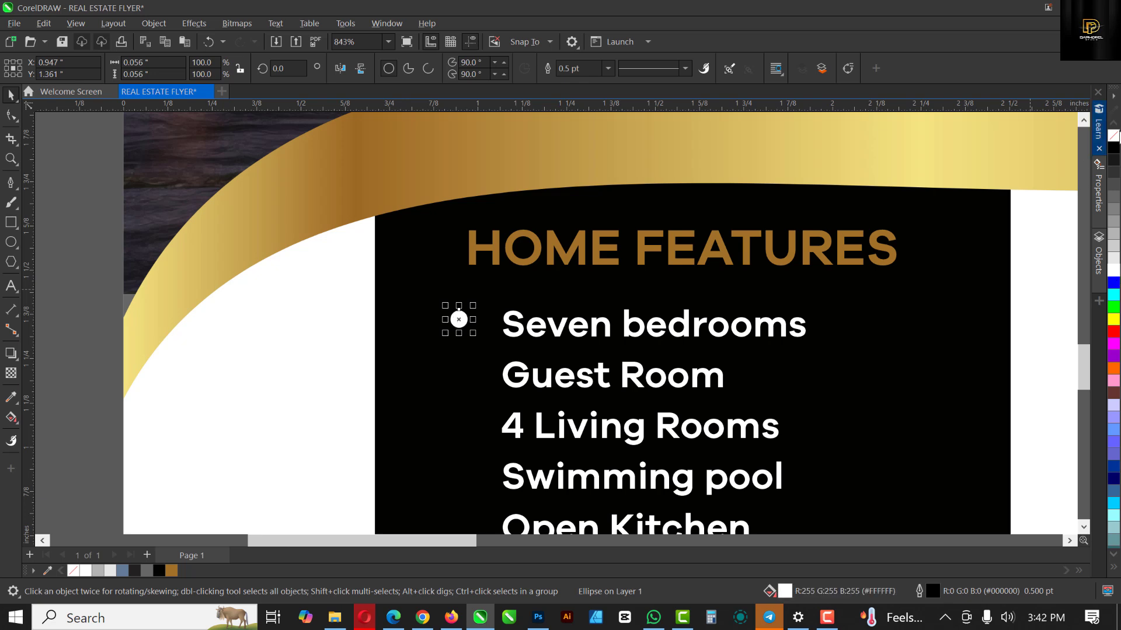
scroll(432, 340, "up", 1)
right_click(1114, 135)
scroll(553, 320, "up", 1)
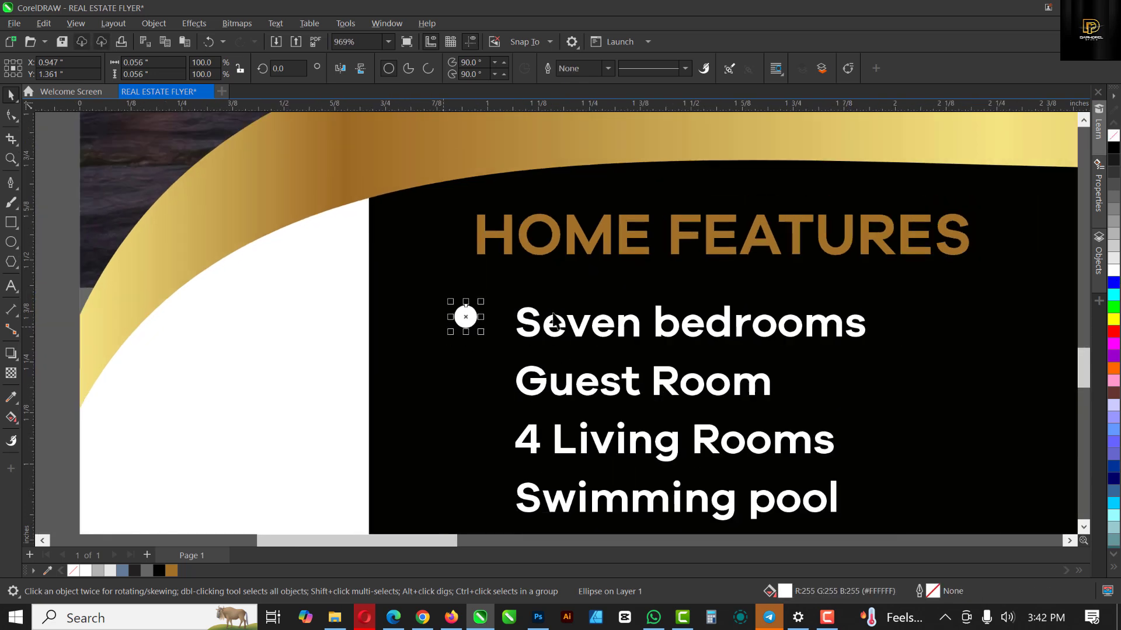
Step: Fill the bullet circle with the pale gold (C7 M9 Y65 K2) sampled from the curved strip
left_click(11, 398)
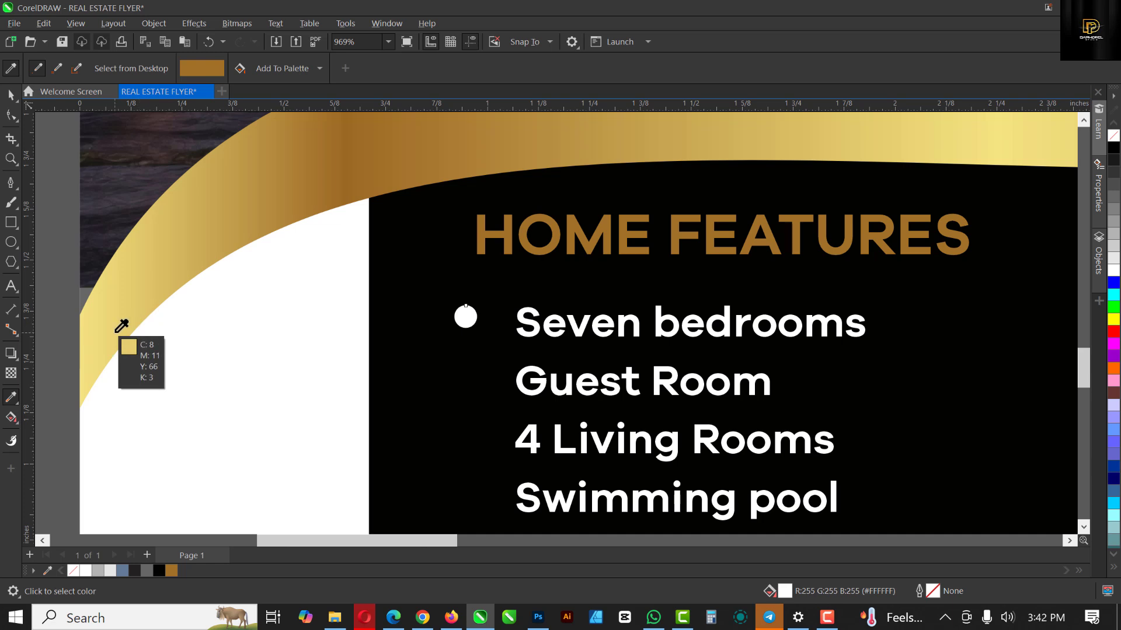
left_click(113, 328)
left_click(465, 314)
key("space")
Step: Copy the pale gold bullet down the list beside Guest Room, 4 Living Rooms, Swimming pool, Open Kitchen and 24/7 Light
left_click_drag(469, 323, 468, 436)
scroll(485, 290, "down", 2)
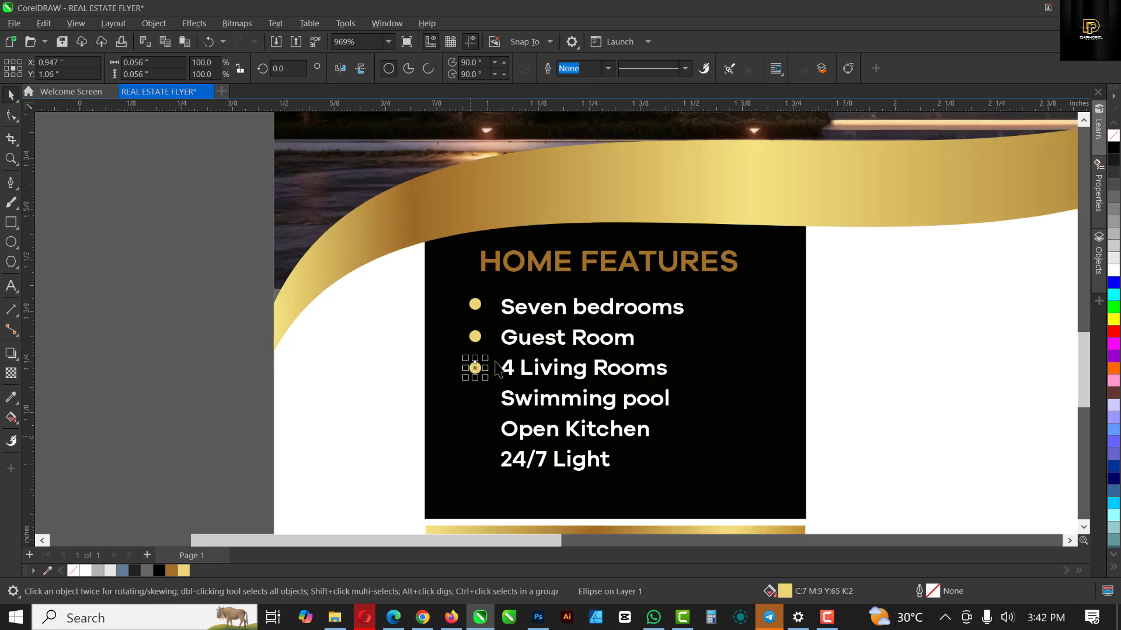
scroll(475, 367, "up", 2)
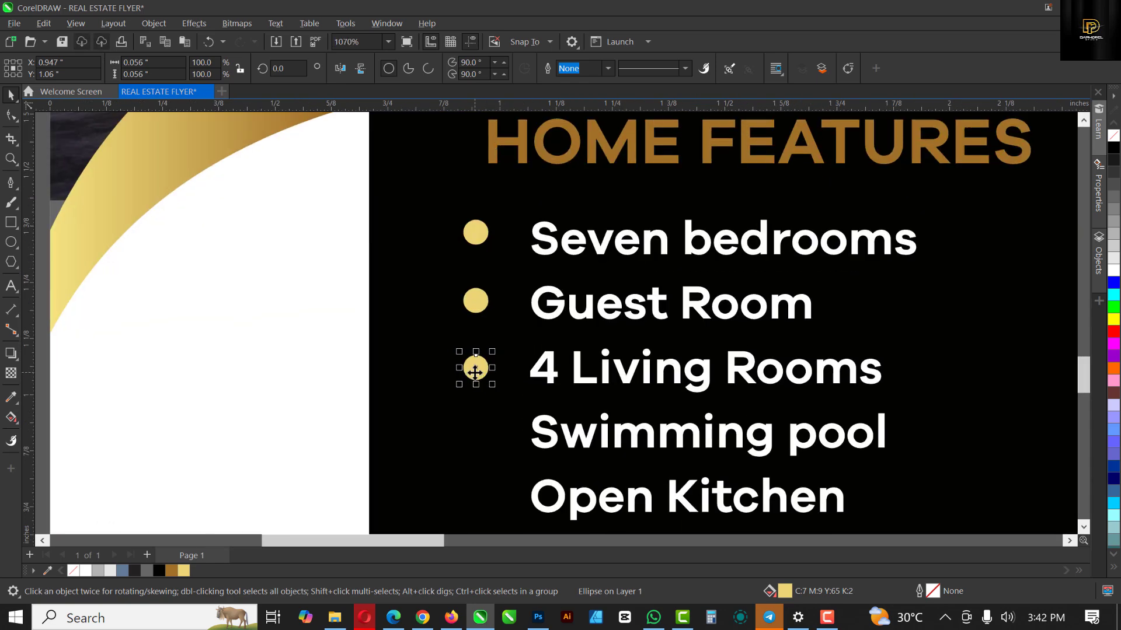
left_click_drag(475, 369, 482, 433)
scroll(481, 433, "down", 3)
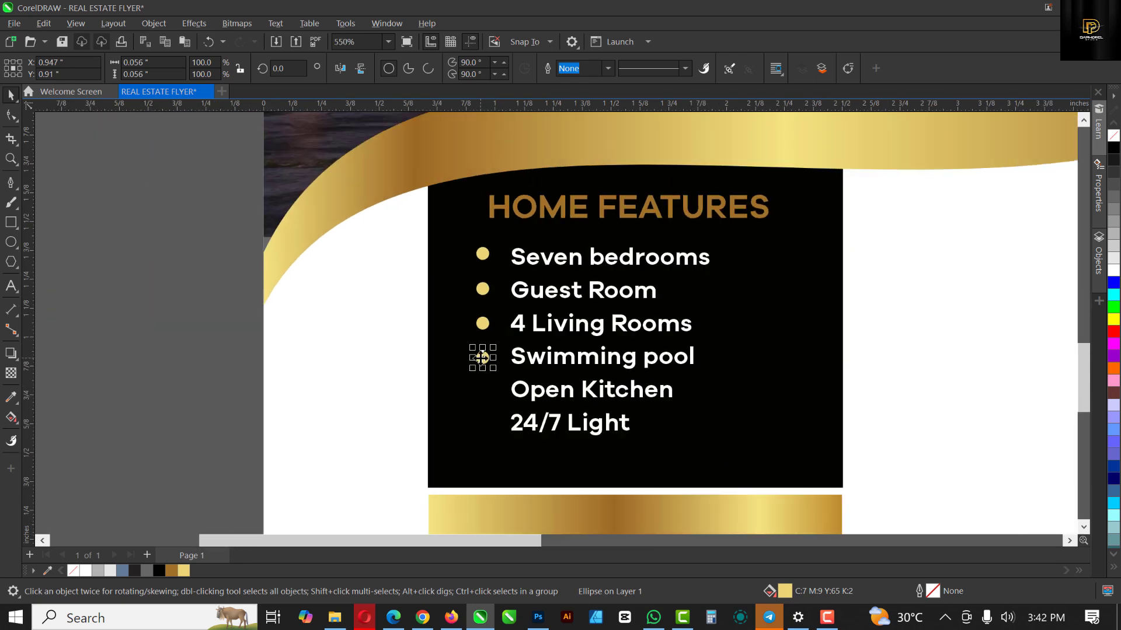
left_click_drag(488, 373, 489, 388)
scroll(489, 439, "up", 3)
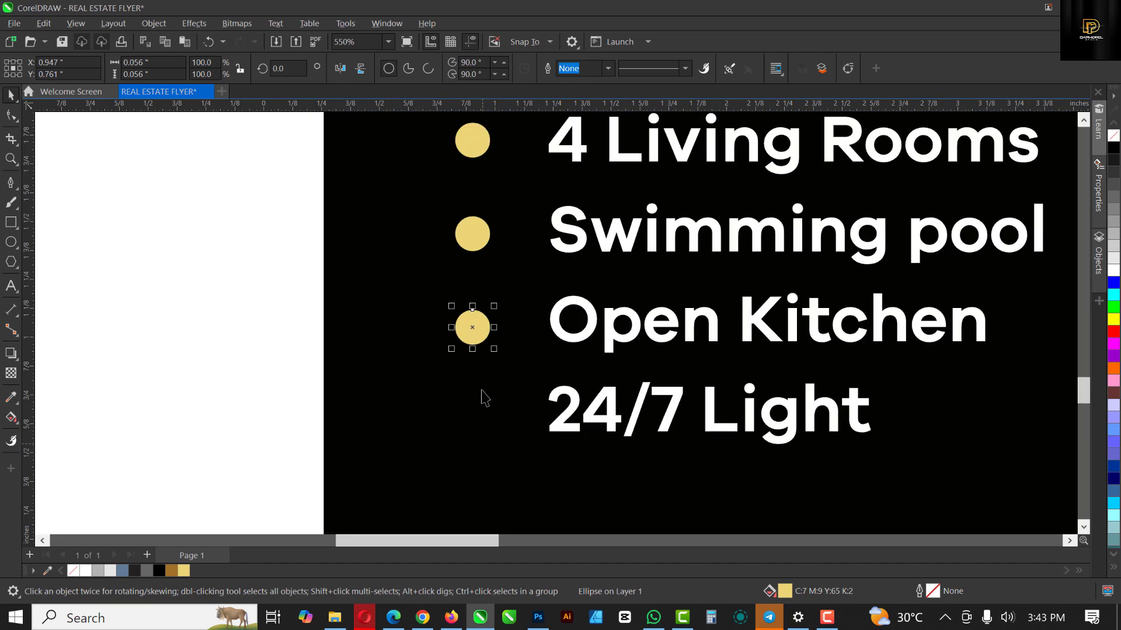
left_click_drag(471, 325, 485, 414)
scroll(482, 402, "down", 5)
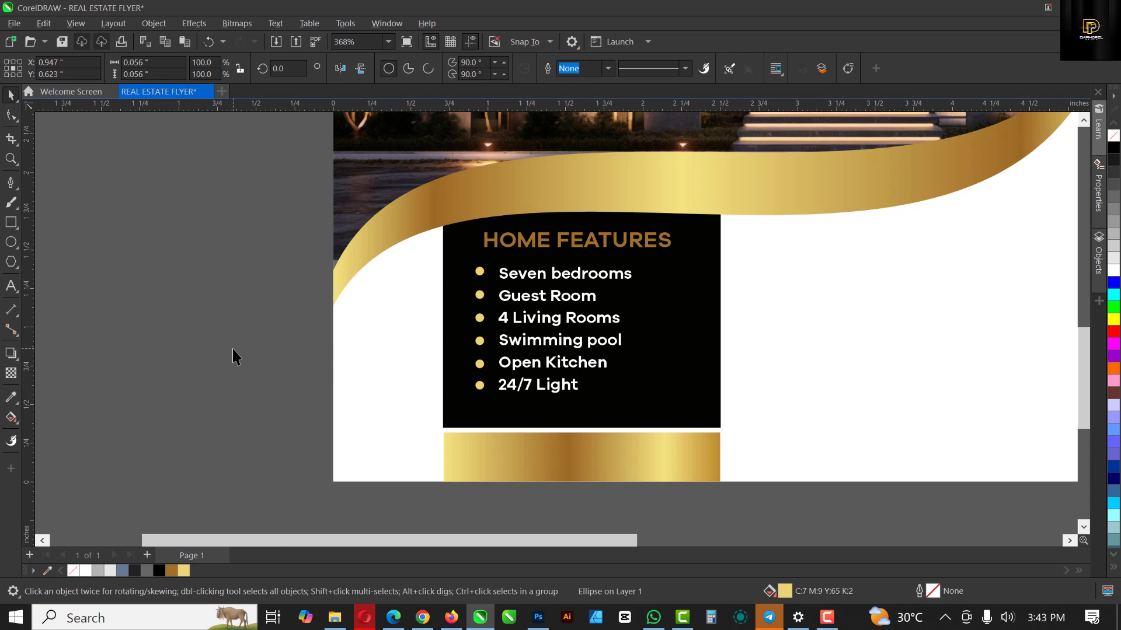
left_click(232, 349)
Step: Import the TEXT file from the REAL ESTATE FLYER folder beside the flyer, accepting the permanent PANOSE-suggested font substitution
scroll(527, 356, "down", 3)
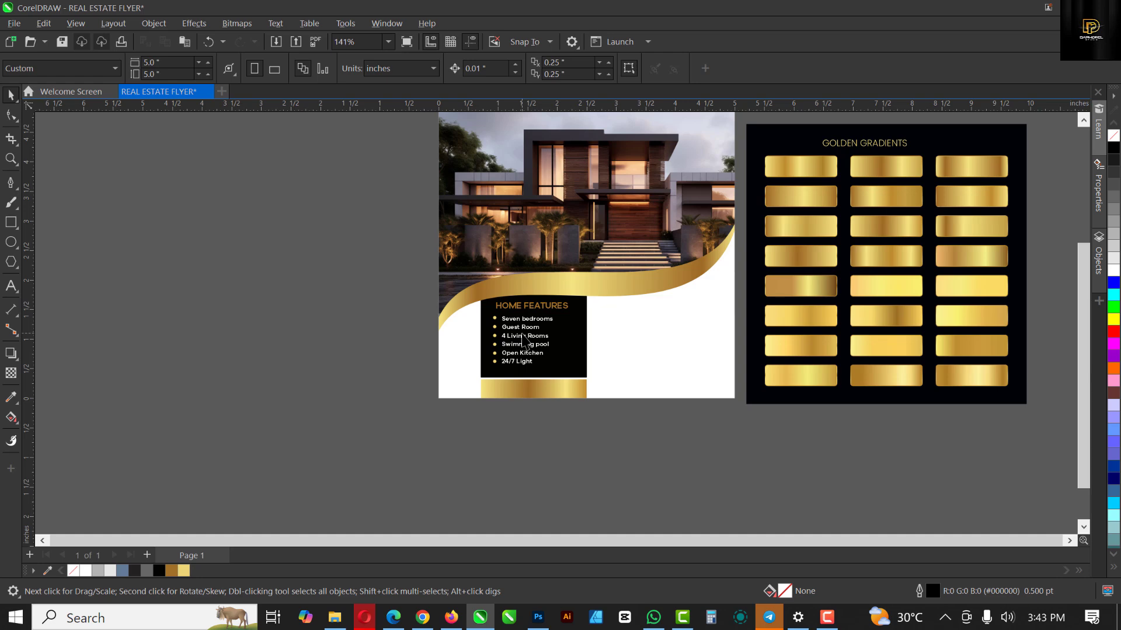
scroll(582, 397, "down", 1)
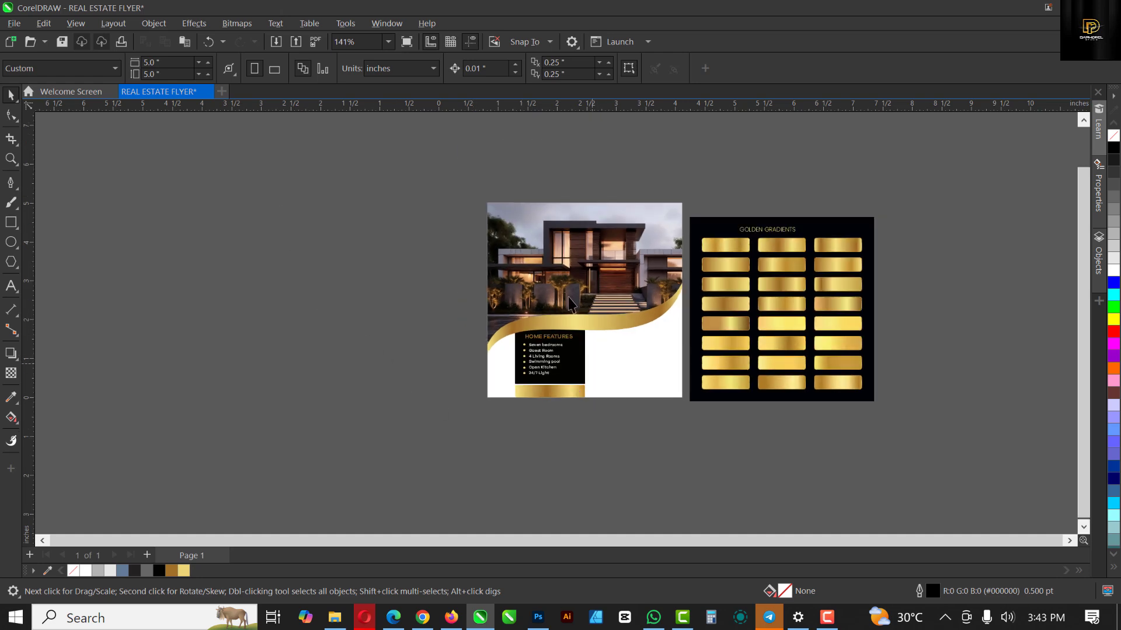
scroll(789, 318, "up", 1)
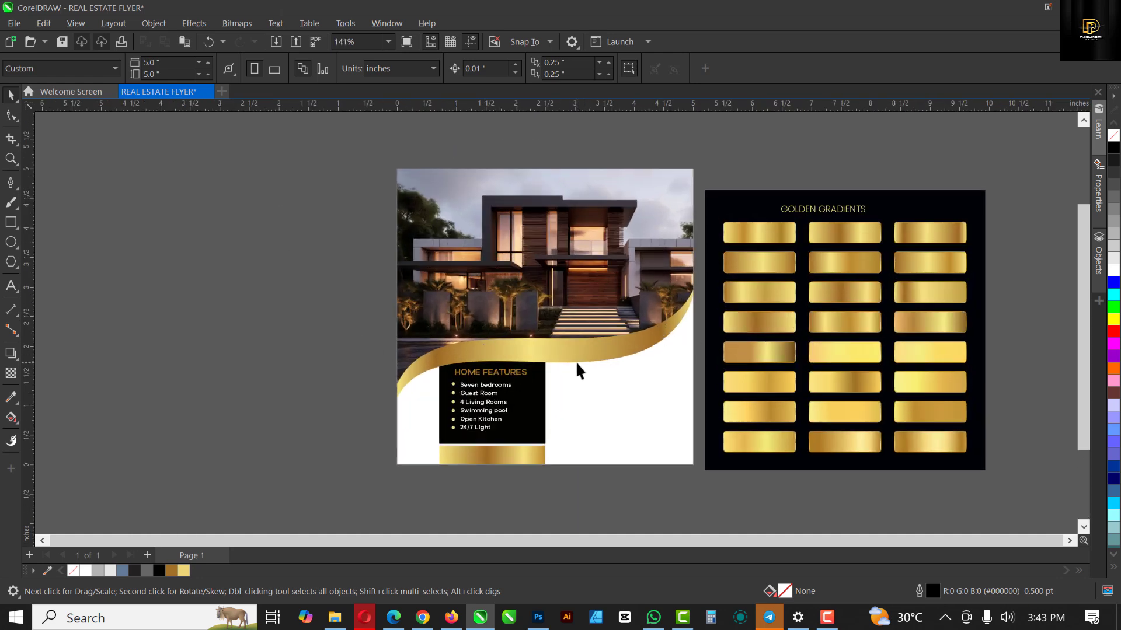
scroll(581, 379, "up", 2)
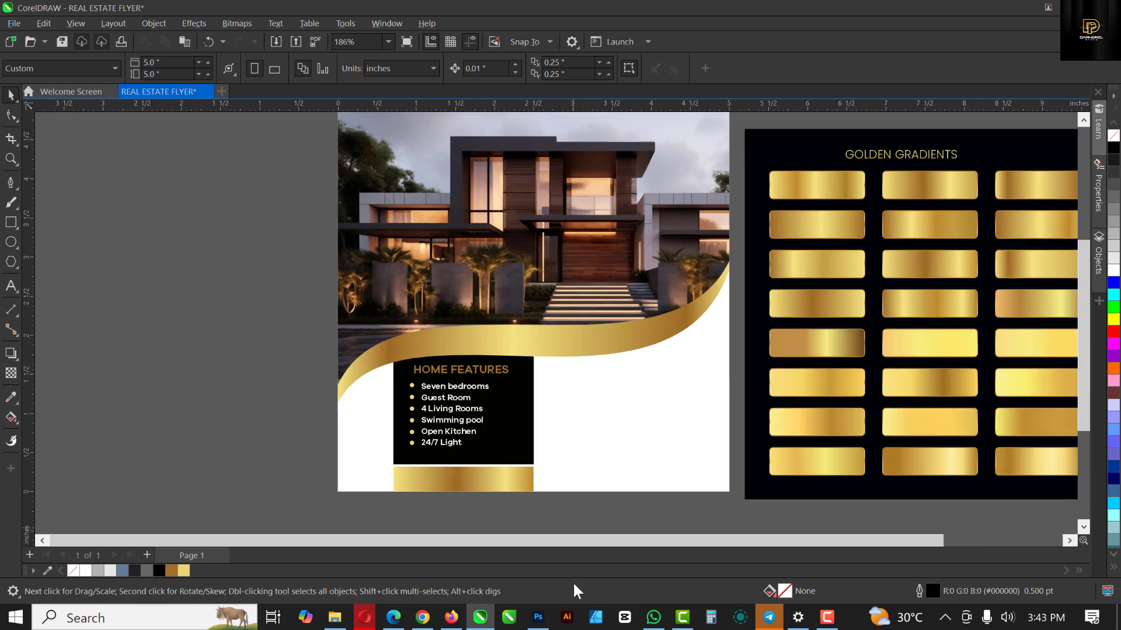
left_click(335, 618)
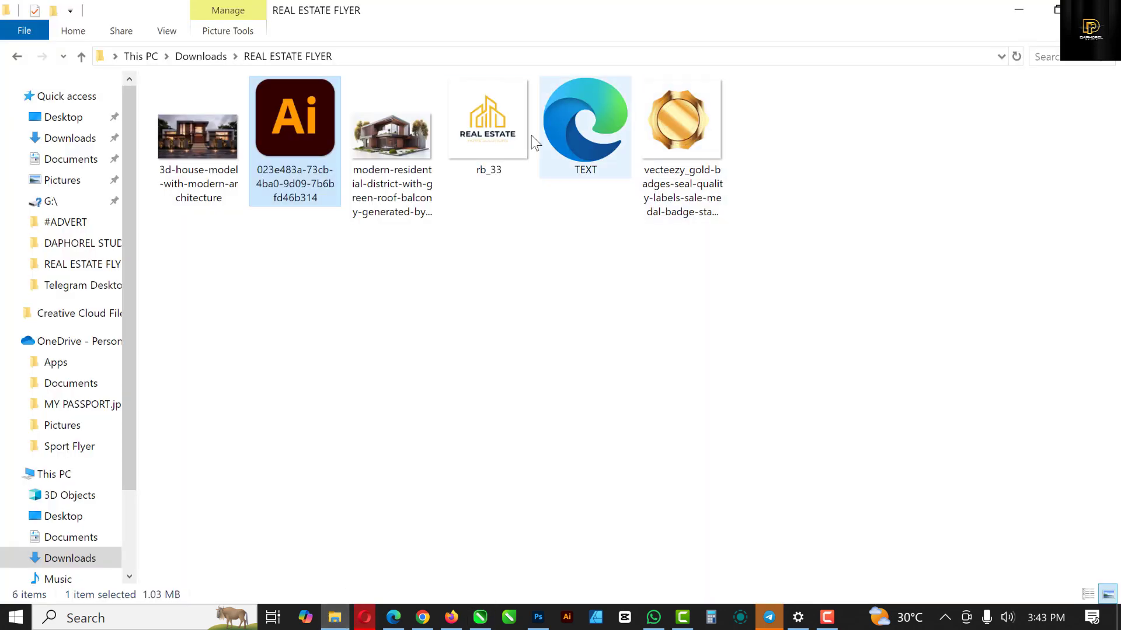
left_click_drag(607, 117, 210, 314)
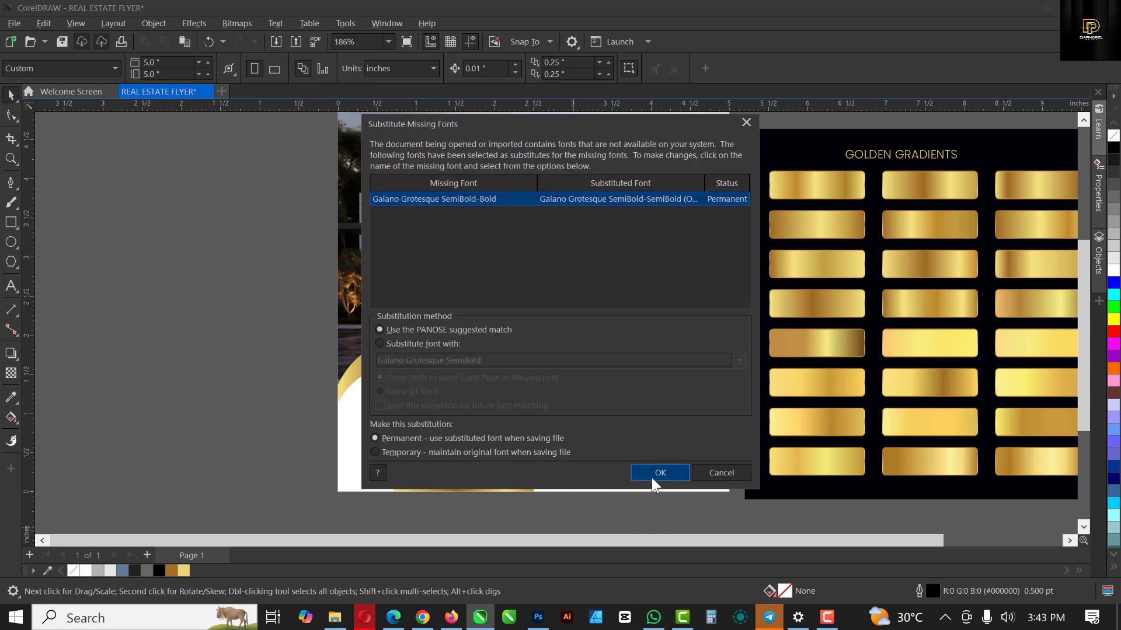
left_click(657, 473)
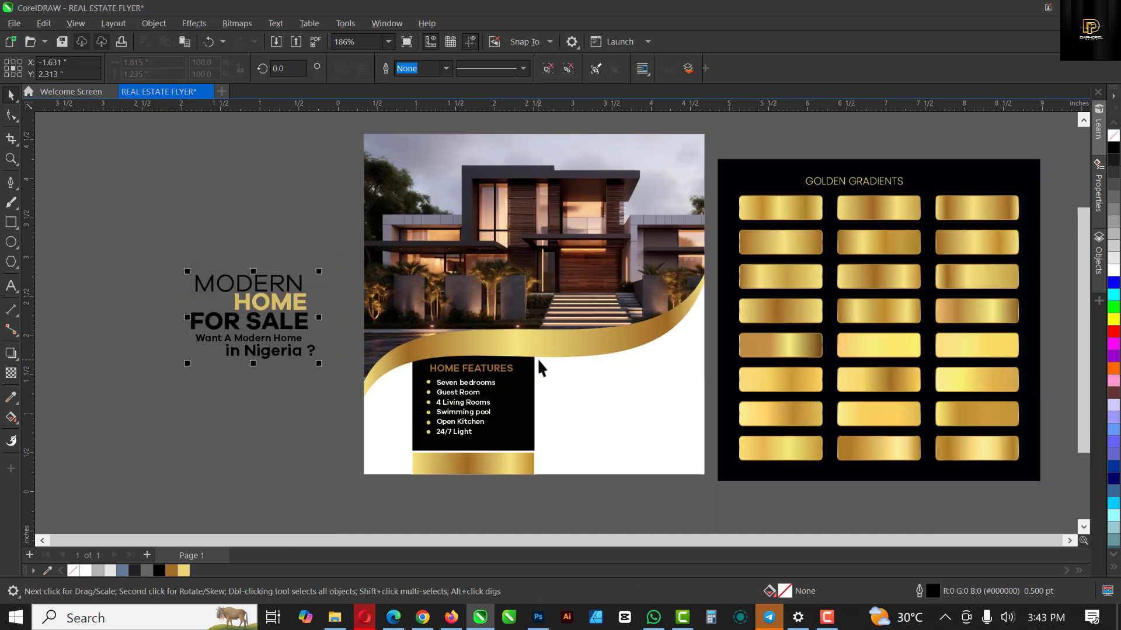
Step: Move the imported MODERN HOME FOR SALE text group into the white area beside the black panel and ungroup it
scroll(537, 358, "down", 2)
left_click_drag(324, 318, 648, 399)
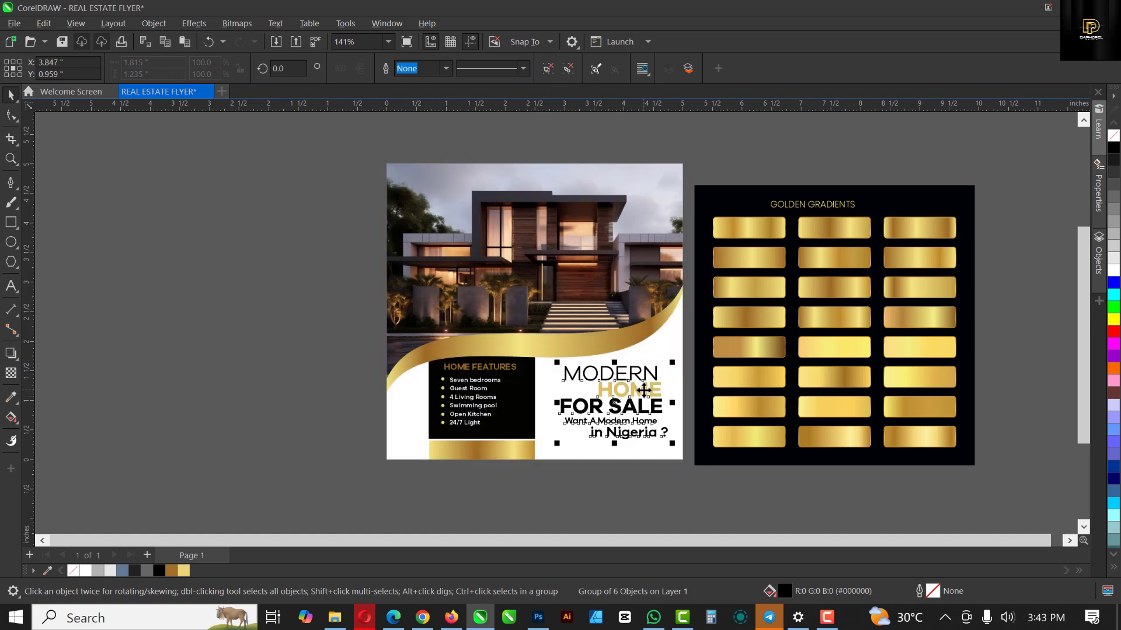
scroll(654, 388, "up", 3)
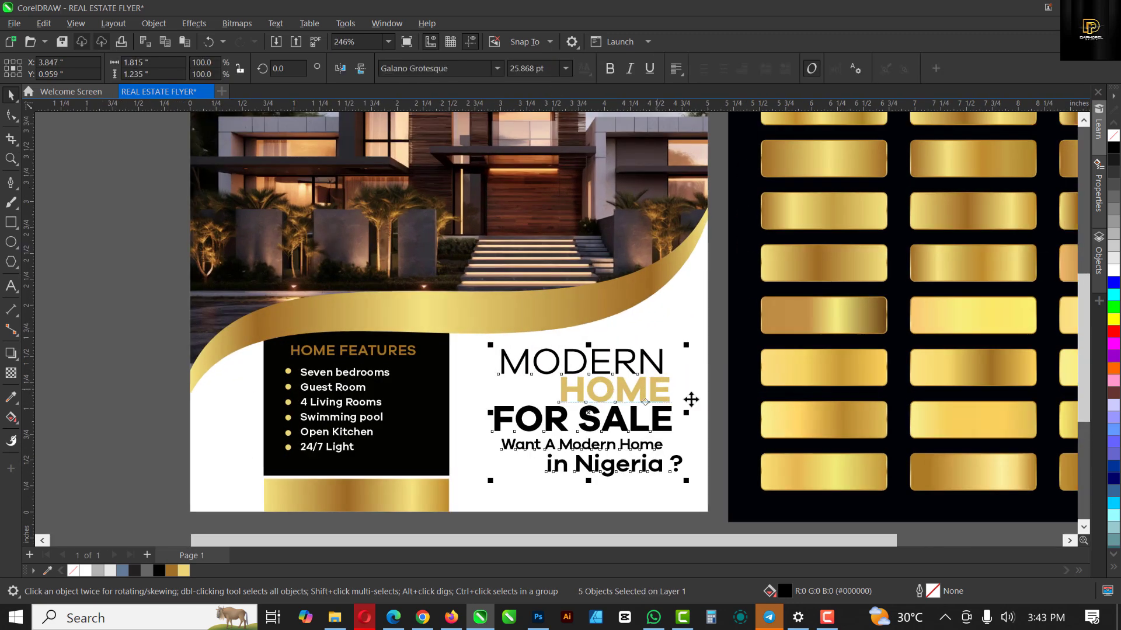
Step: Right-align the text of the three headline lines MODERN, HOME and FOR SALE
left_click(663, 362)
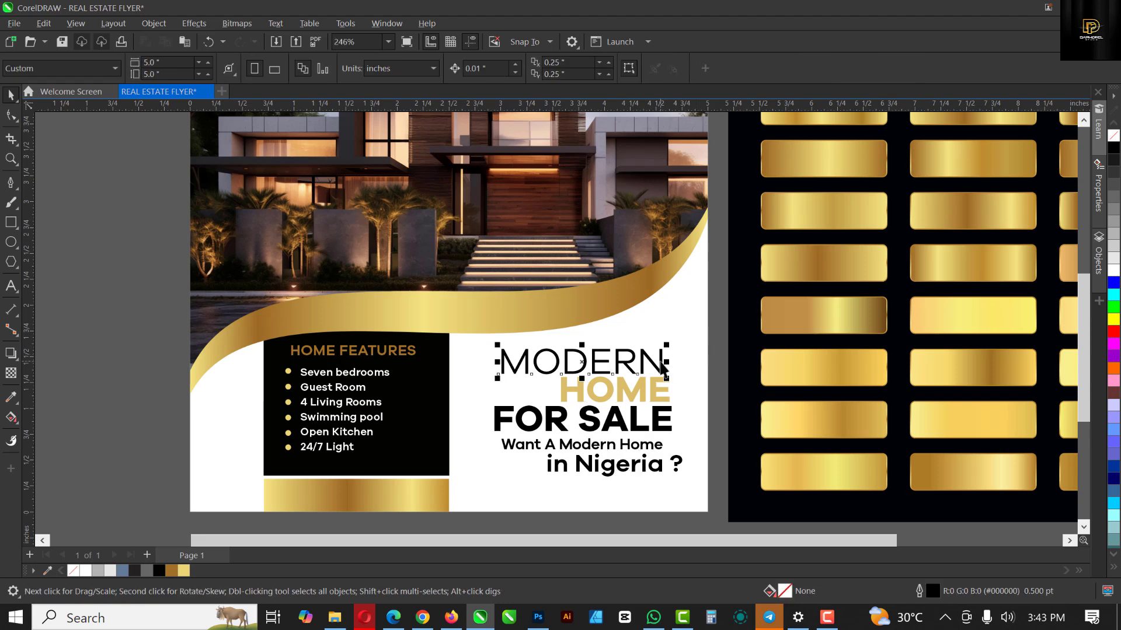
scroll(663, 362, "up", 3)
left_click_drag(660, 362, 462, 441)
scroll(624, 376, "down", 3)
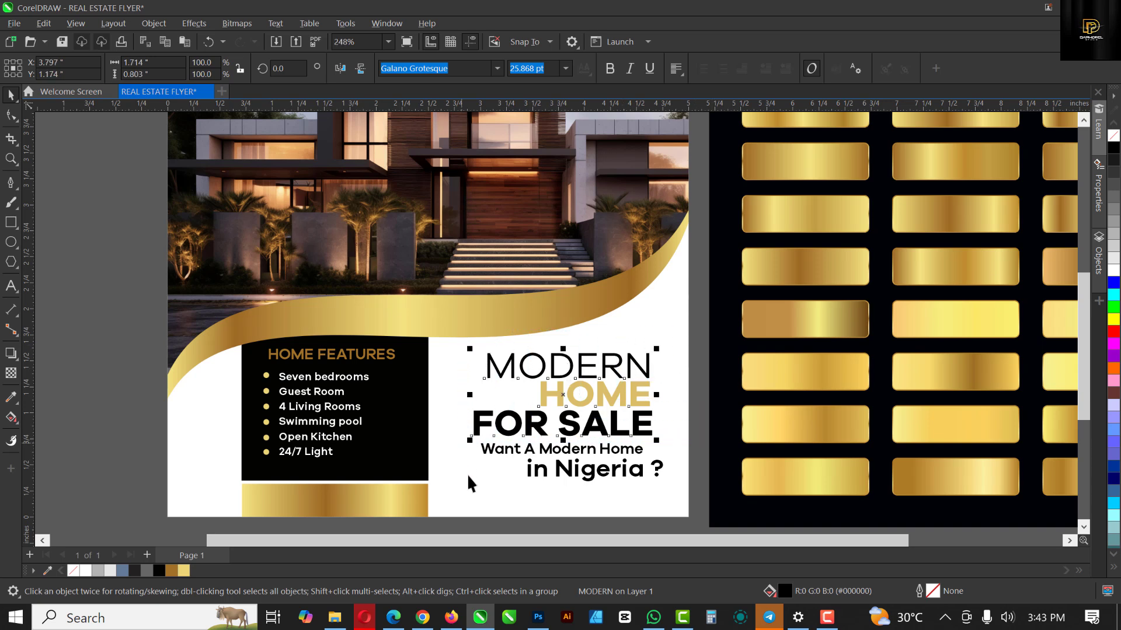
left_click(678, 71)
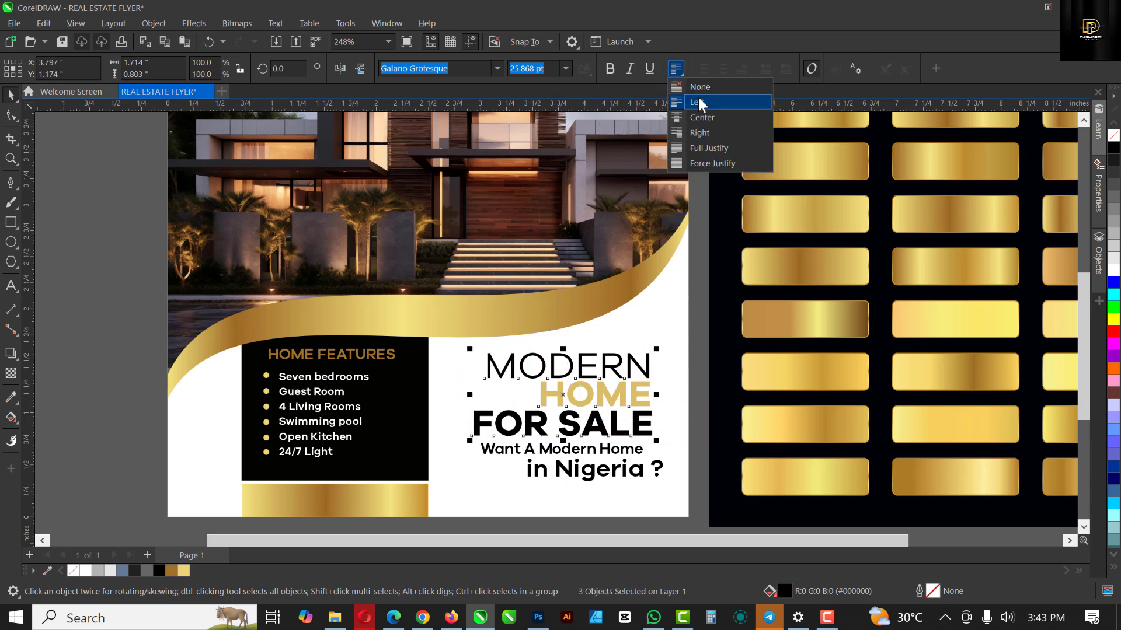
left_click(699, 131)
Step: Right-align the text of the two lower lines "Want A Modern Home" and "in Nigeria ?"
left_click(639, 476)
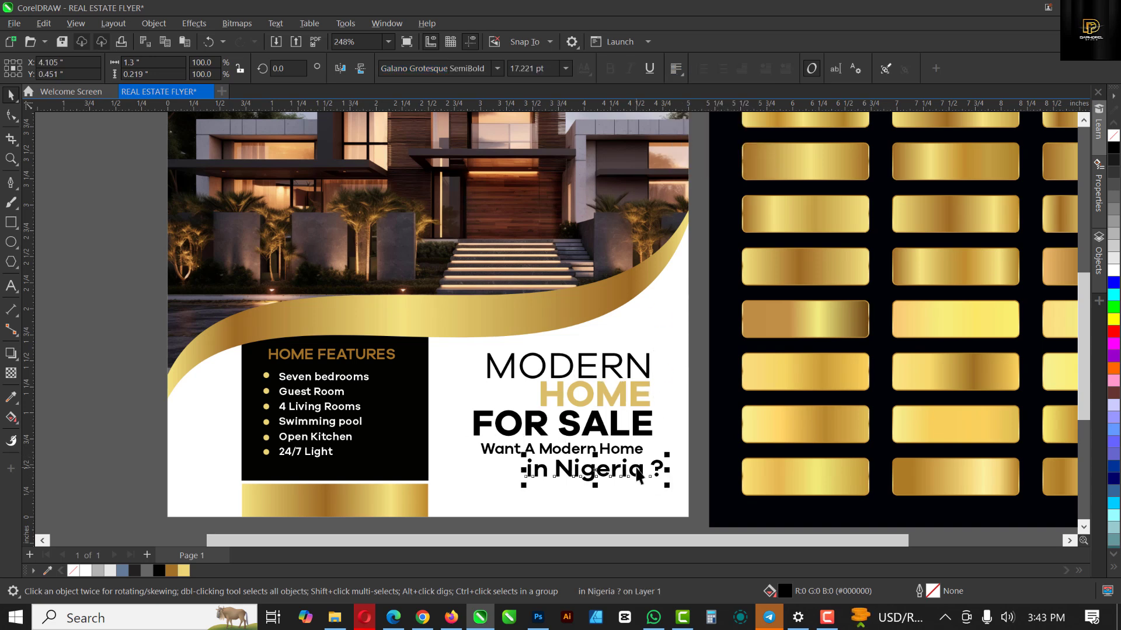
left_click(628, 451, "shift")
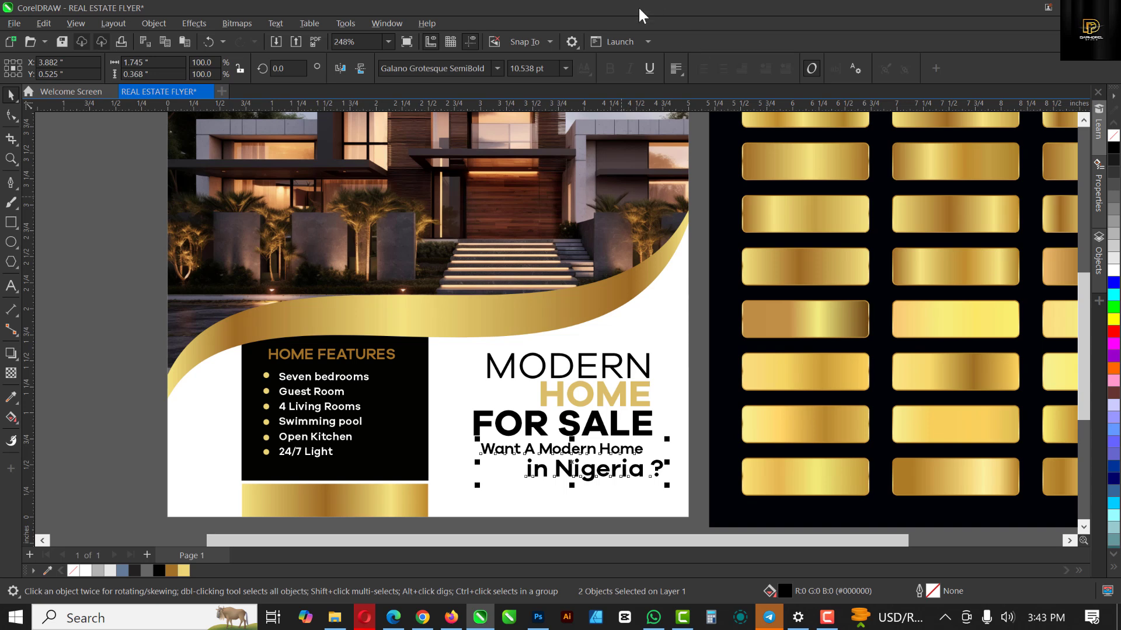
left_click(677, 70)
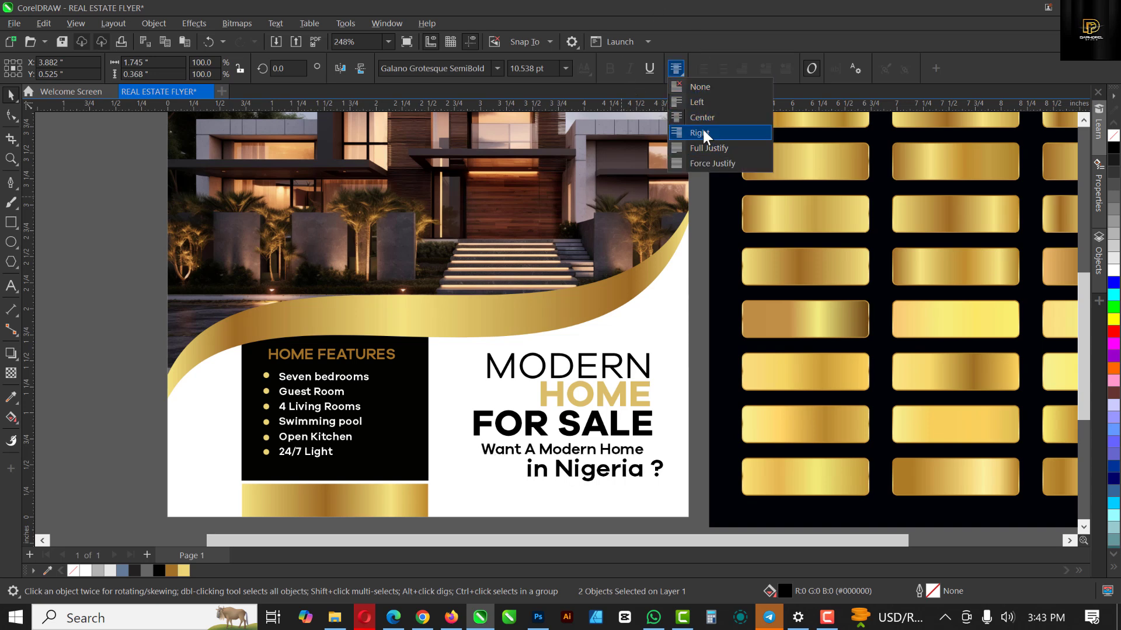
left_click(703, 119)
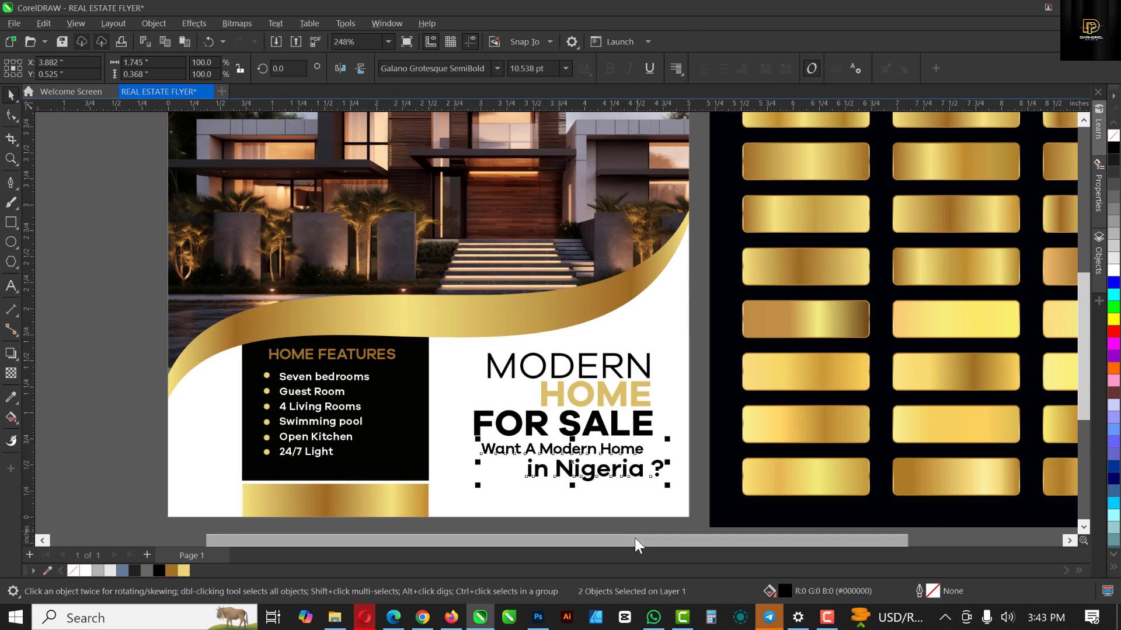
Step: Shift "Want A Modern Home" slightly right and "in Nigeria ?" slightly left to line up their ends with the headline
left_click(616, 449)
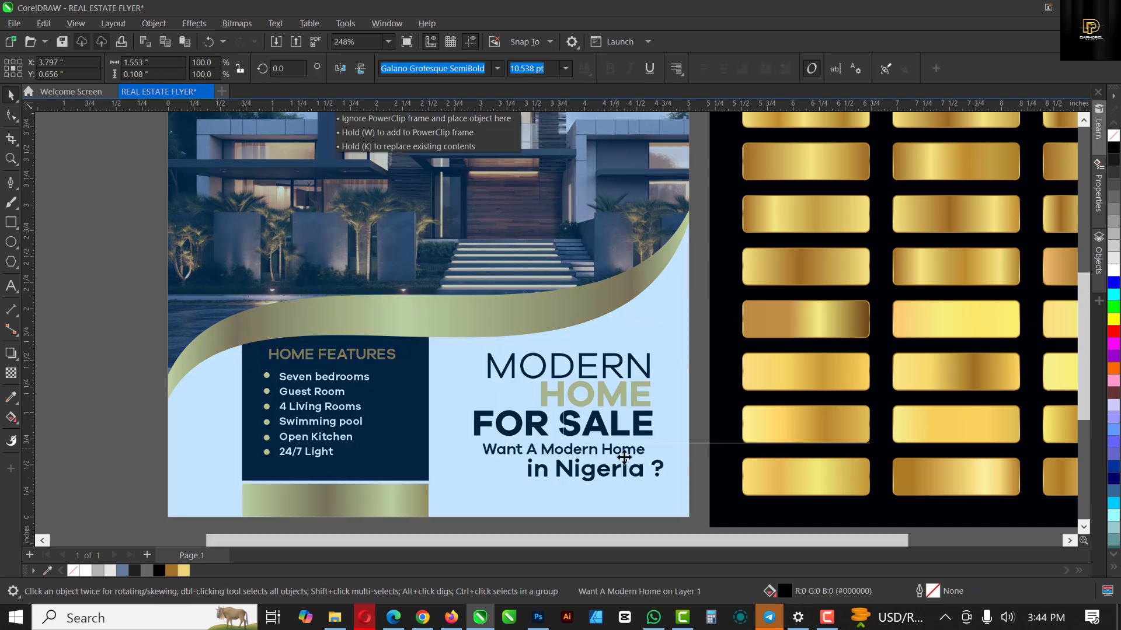
left_click(659, 466)
mouse_move(659, 467)
left_mouse_down()
mouse_move(646, 468)
mouse_move(648, 455)
left_mouse_up()
left_click(628, 454, "shift")
key("Left")
key("Left")
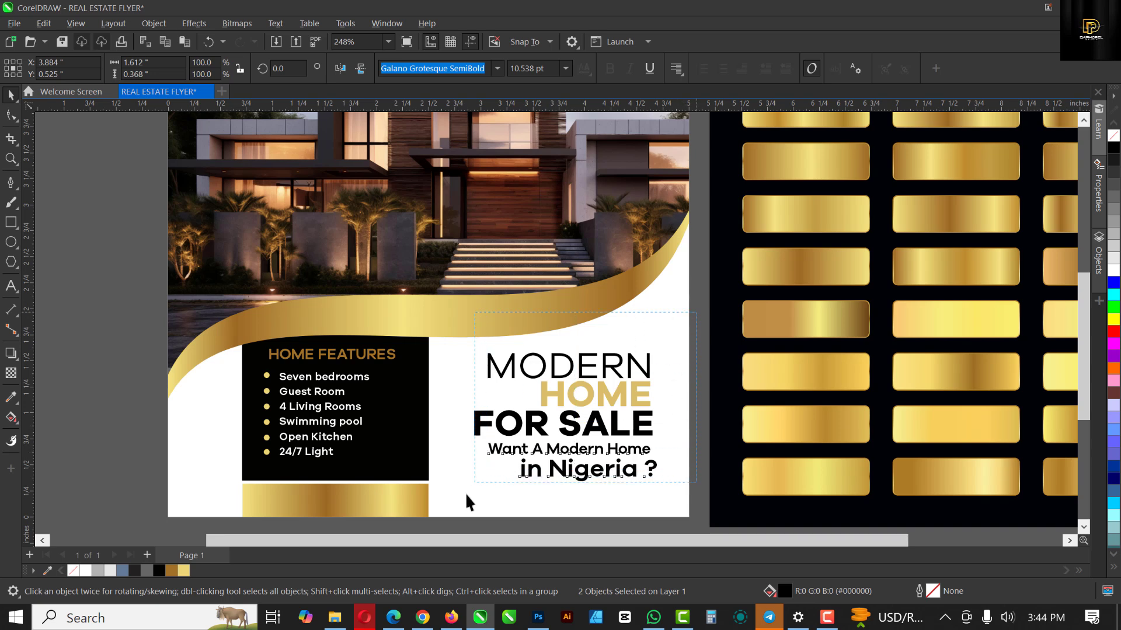
Step: Scale all five text lines together to about 89.1% and nudge them 0.08 in left
left_click_drag(475, 487, 489, 472)
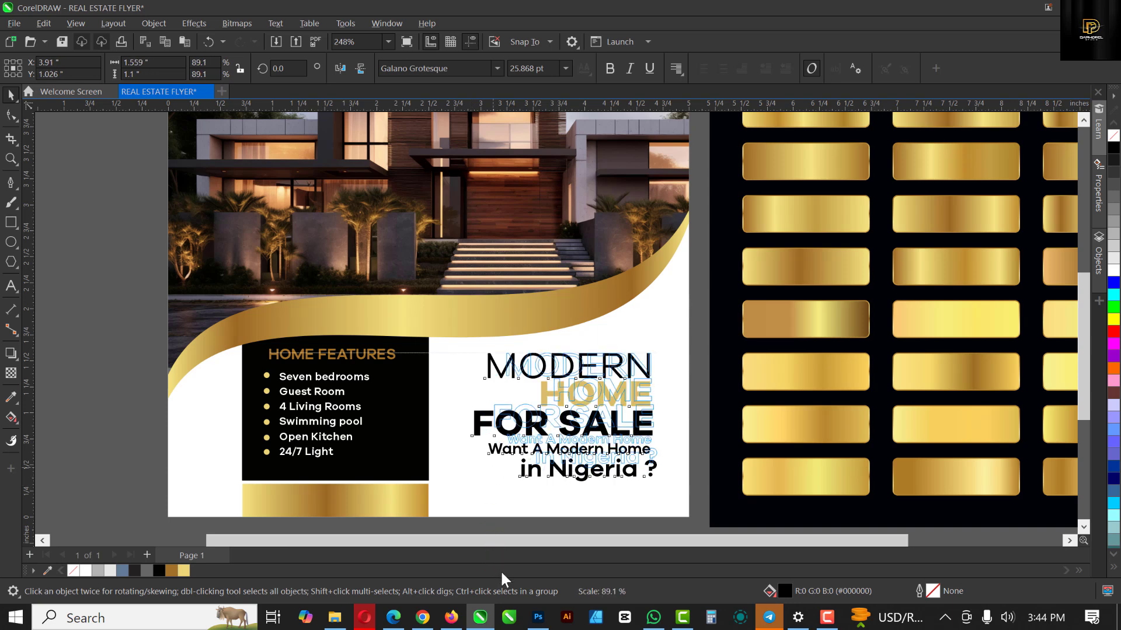
left_click_drag(499, 570, 499, 570)
scroll(555, 350, "down", 2)
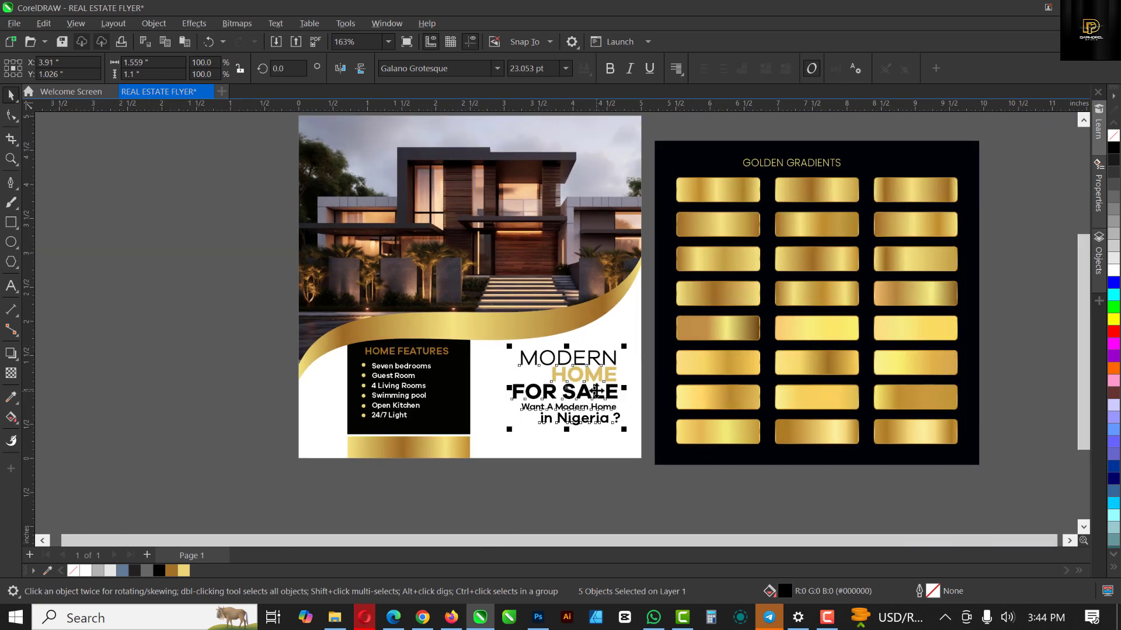
key("Left")
key("Left")
key("Left")
key("Left")
key("Left")
key("Left")
key("Left")
key("Left")
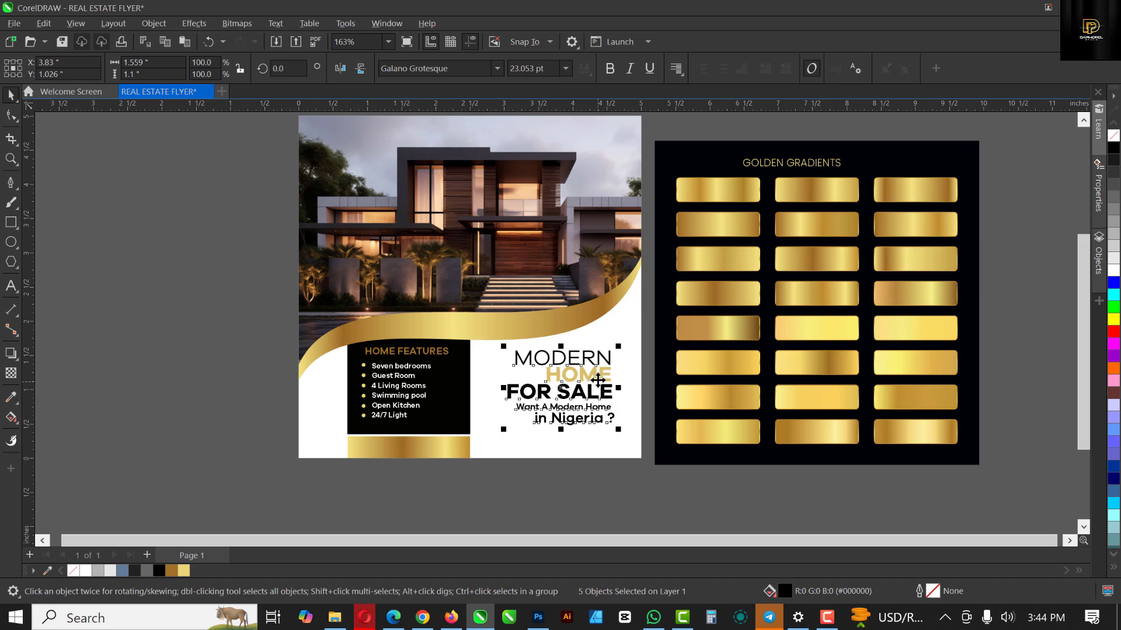
left_click(585, 502)
Step: Draw a rectangle about 1.057 × 0.224 in below "in Nigeria ?" and shift it right to X 3.98 in
scroll(561, 434, "up", 3)
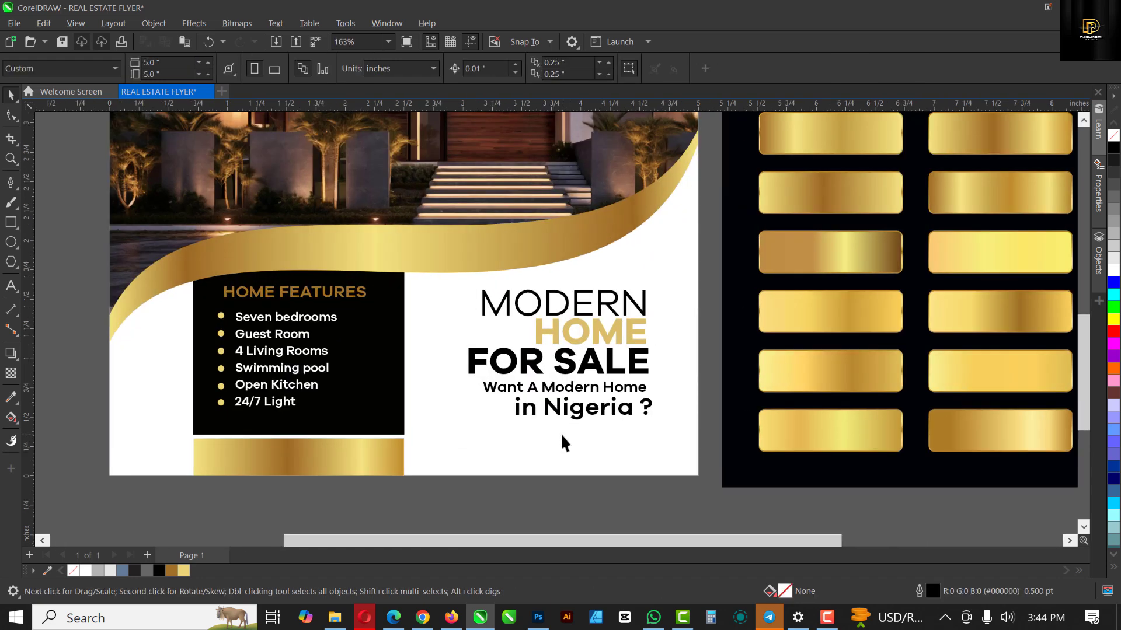
left_click(11, 223)
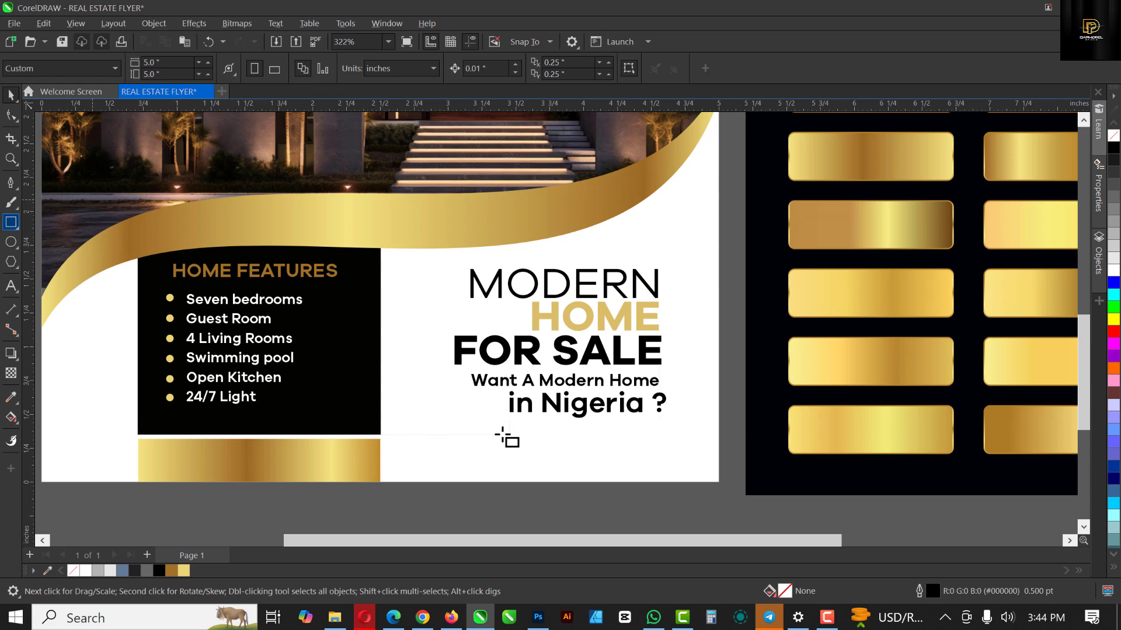
mouse_move(477, 435)
left_mouse_down()
mouse_move(525, 472)
mouse_move(641, 463)
mouse_move(621, 465)
left_mouse_up()
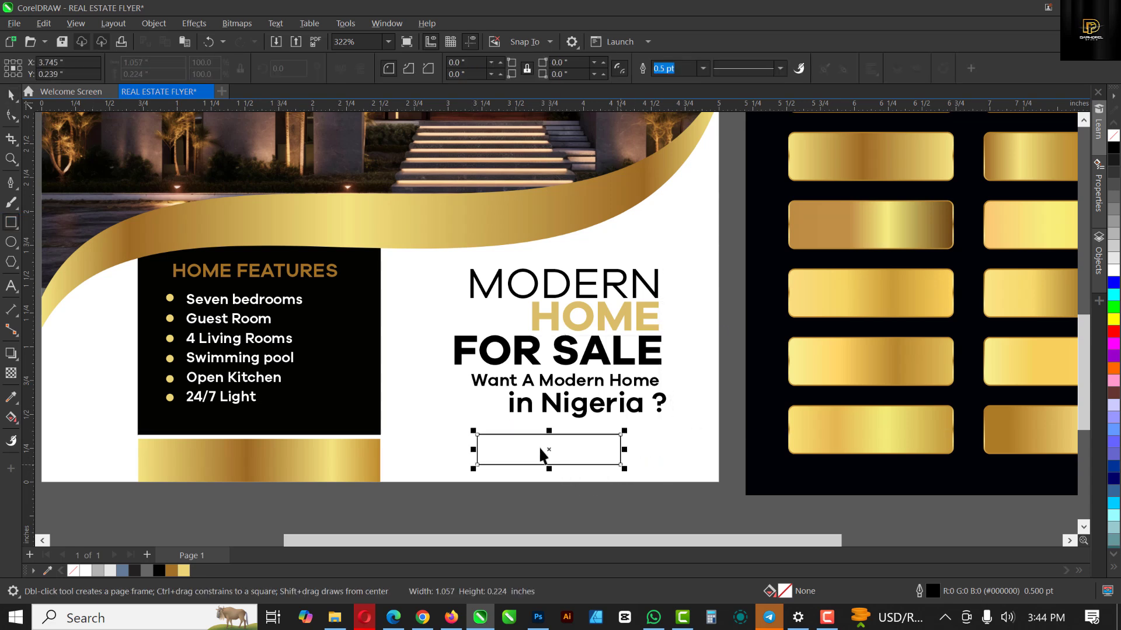
key("space")
left_click_drag(546, 443, 579, 444)
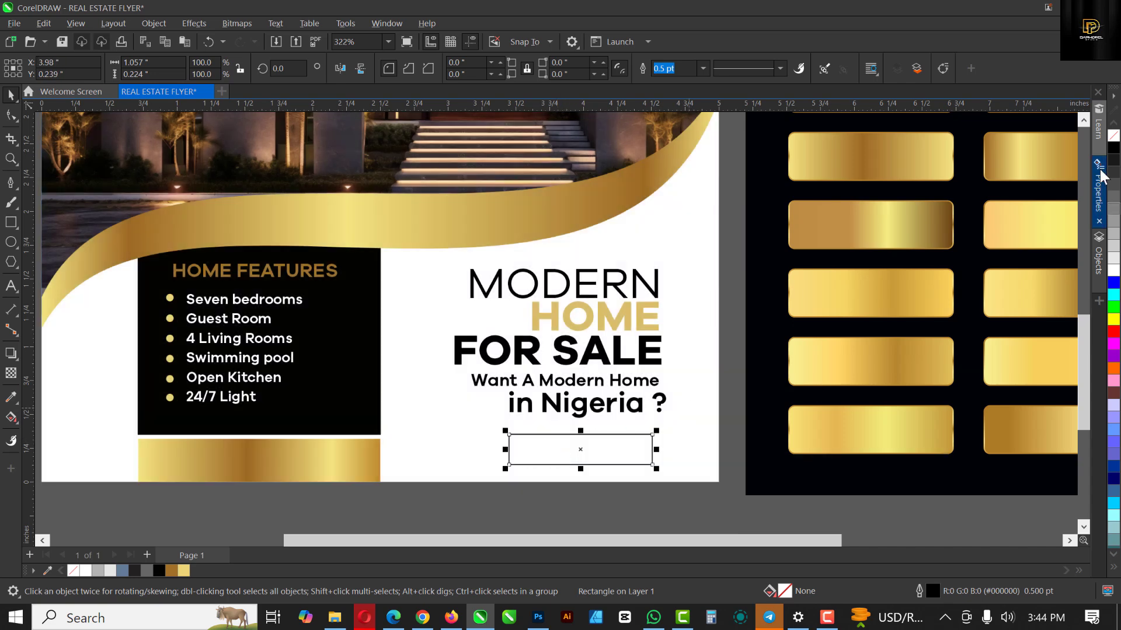
Step: Fill the new rectangle with a sampled near-black (R3 G3 B0) and remove its outline
left_click(11, 397)
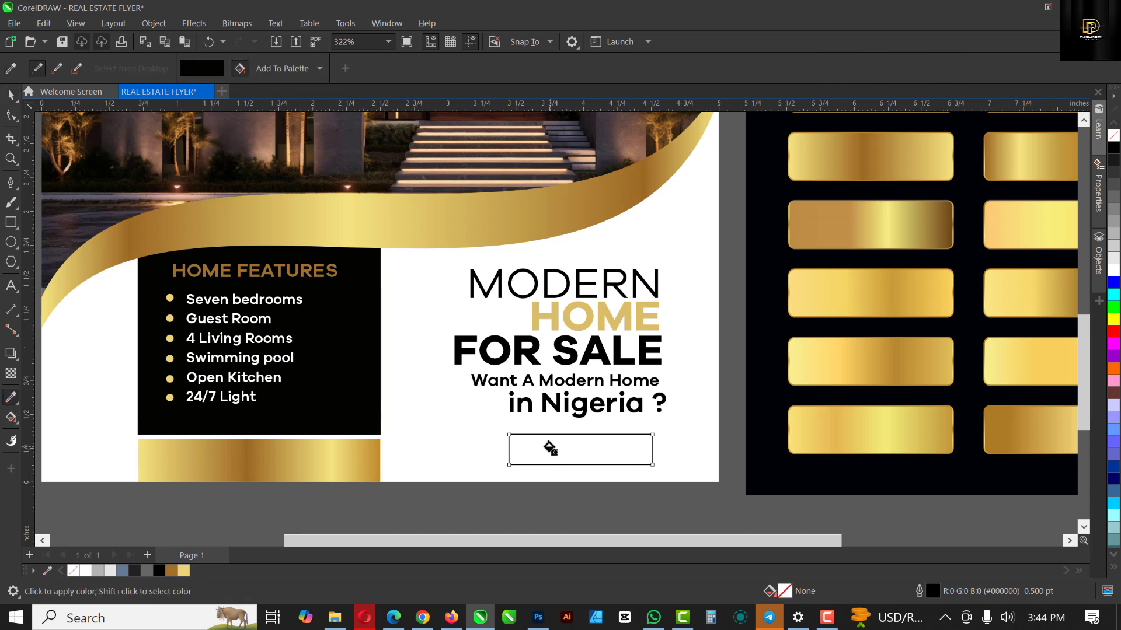
left_click(550, 448)
left_click(8, 99)
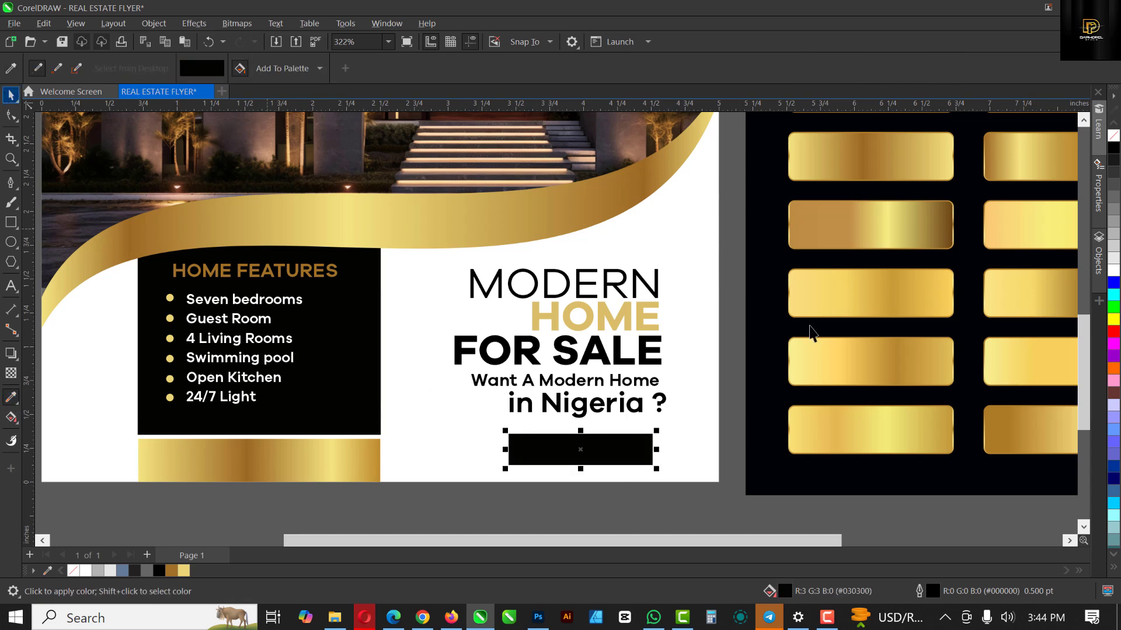
right_click(1113, 137)
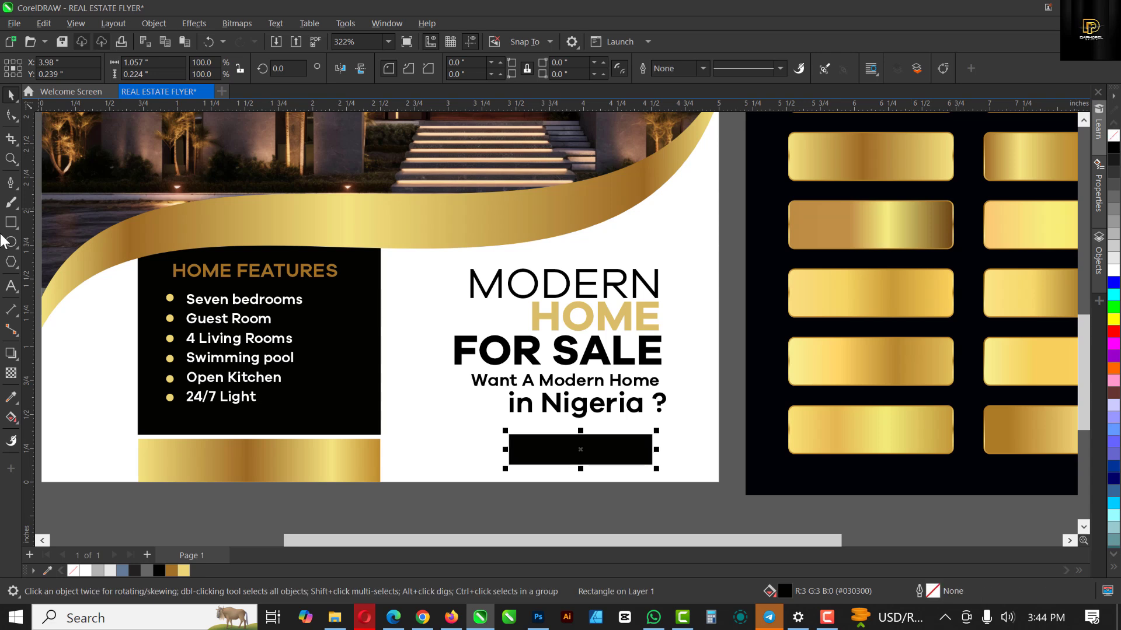
Step: Round all corners of the black rectangle to 0.112 in, making it a pill shape
left_click(11, 115)
left_click_drag(526, 435, 530, 437)
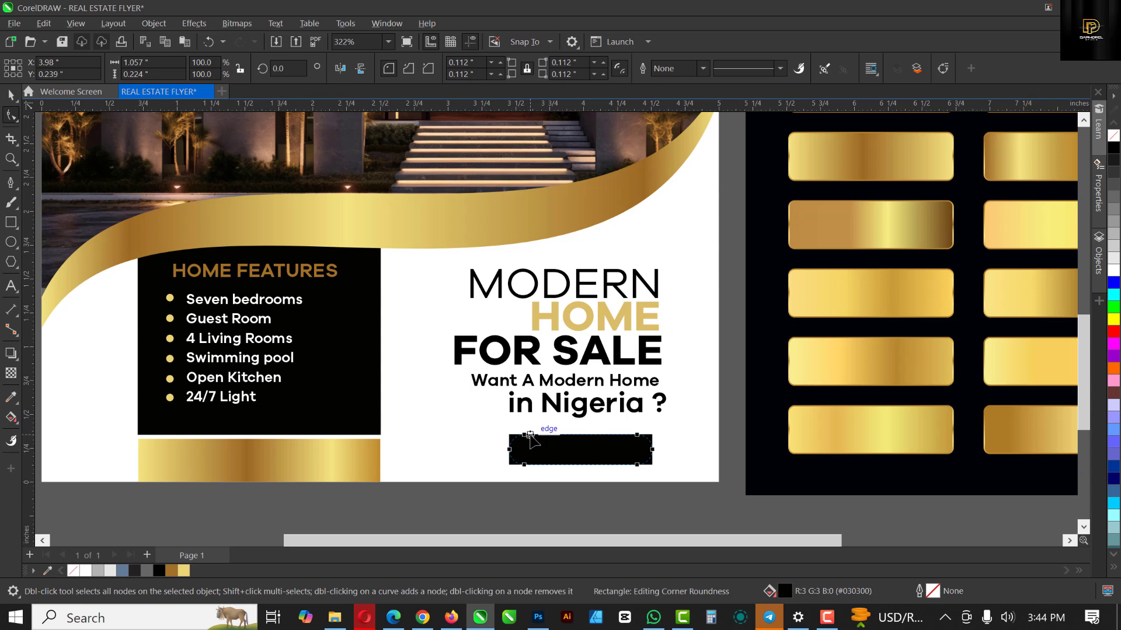
key("space")
scroll(596, 450, "up", 4)
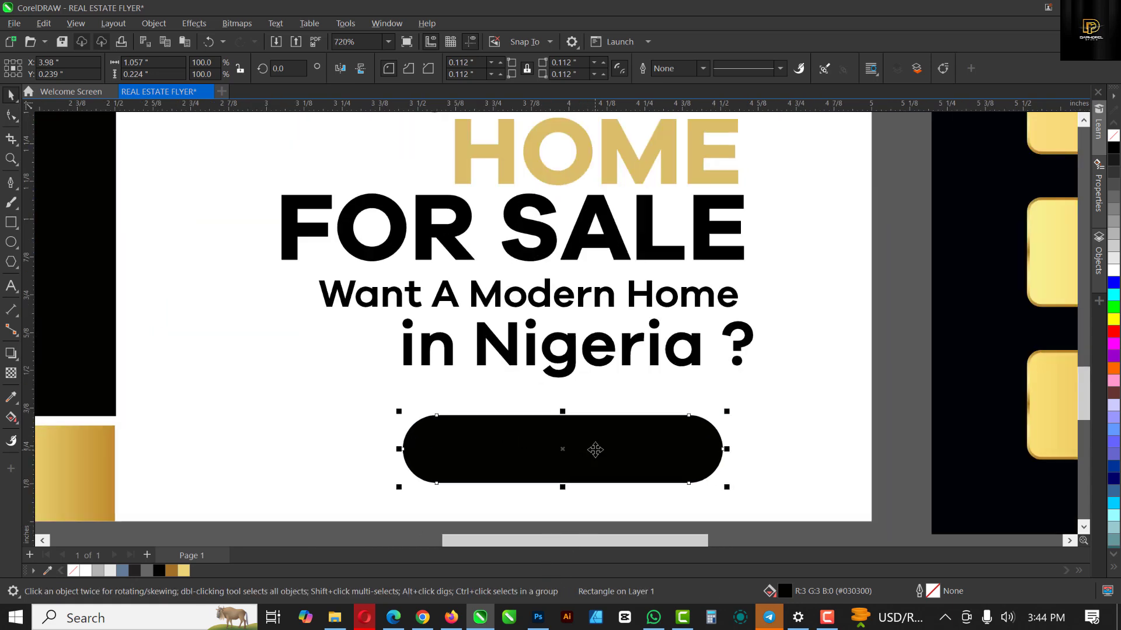
Step: Move the black pill up closer to "in Nigeria ?" and place a white copy of "Want A Modern Home" over it
left_click_drag(600, 437, 568, 428)
left_click(567, 293)
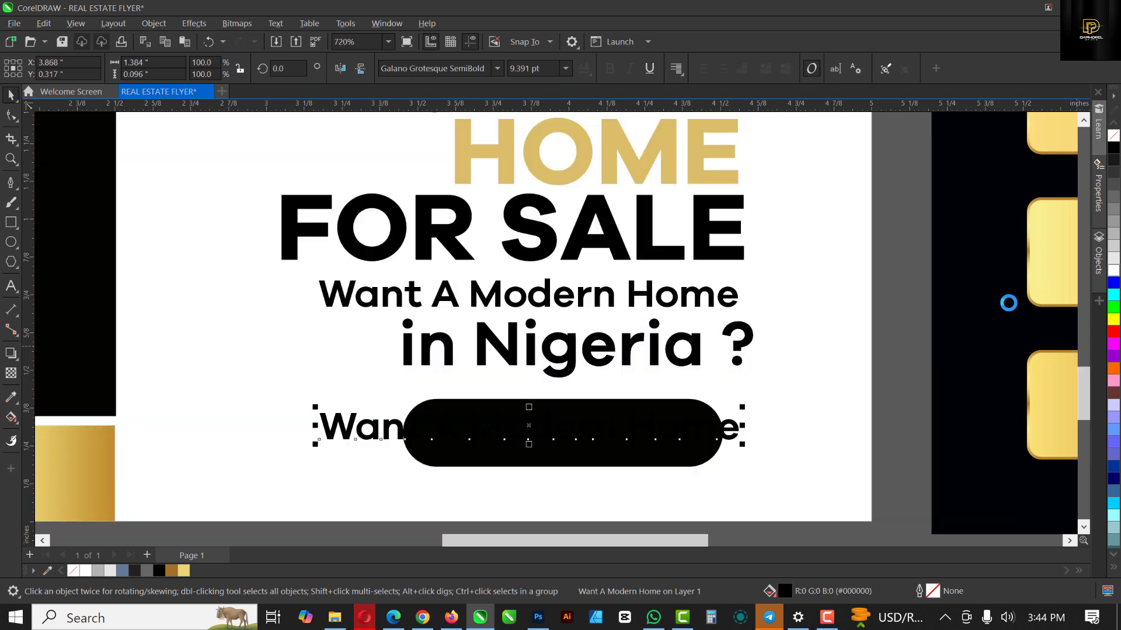
left_click(1114, 270)
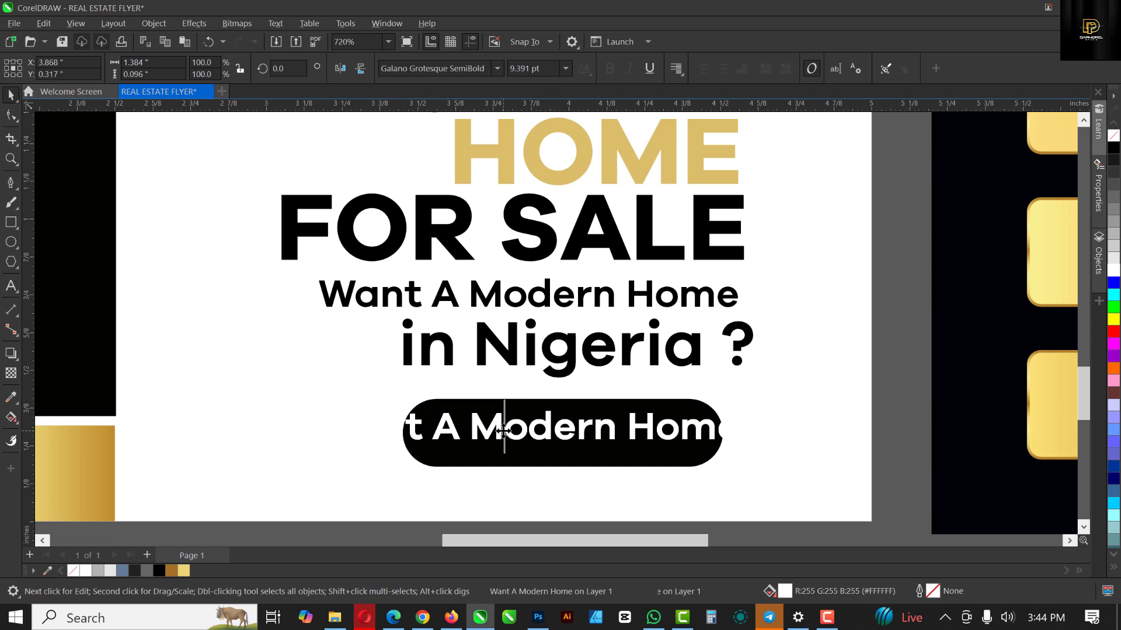
Step: Change the white text to "CONTACT US", scale it to about 82.7% and centre it on the black pill
key("ctrl+z")
key("ctrl+z")
key("ctrl+z")
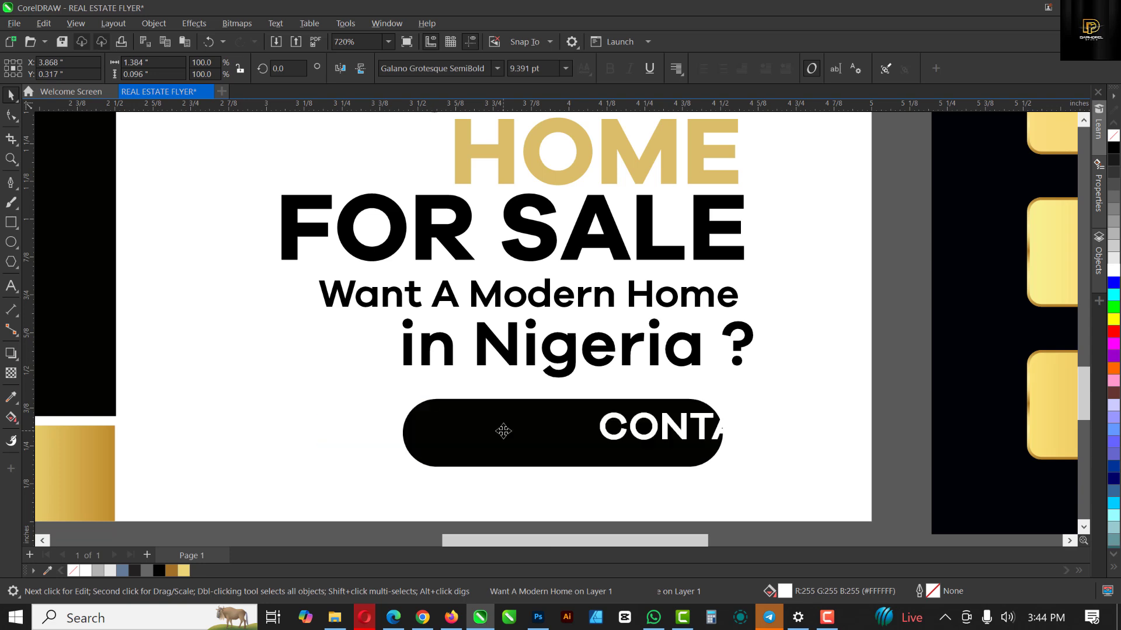
double_click(731, 435)
key("Left")
type("US")
left_click_drag(742, 404, 697, 408)
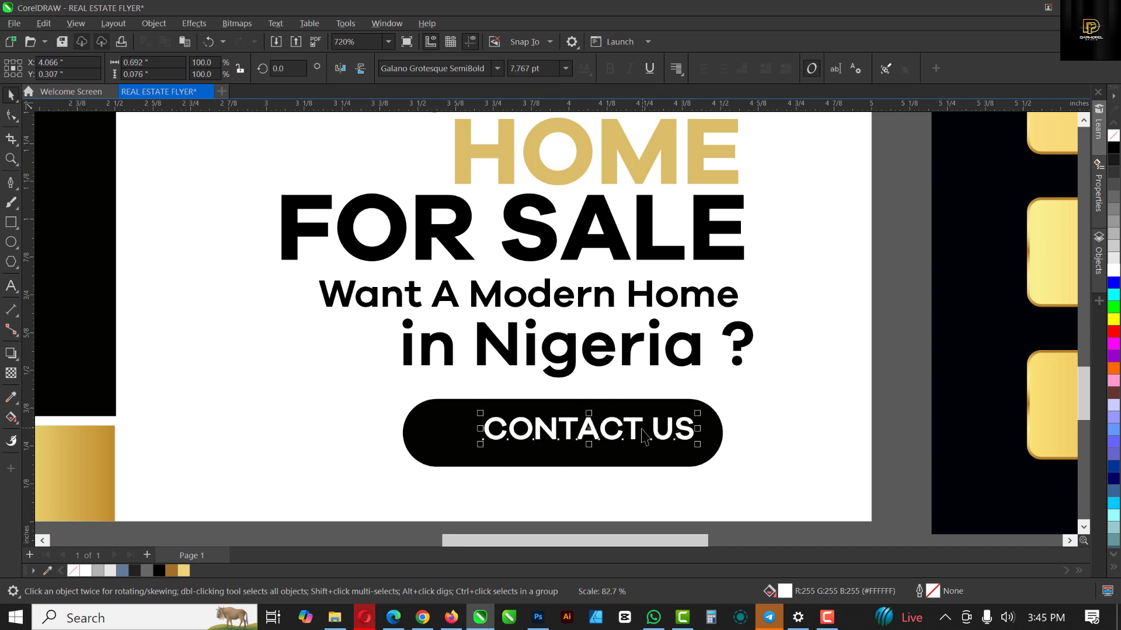
left_click_drag(619, 433, 607, 432)
scroll(600, 390, "down", 4)
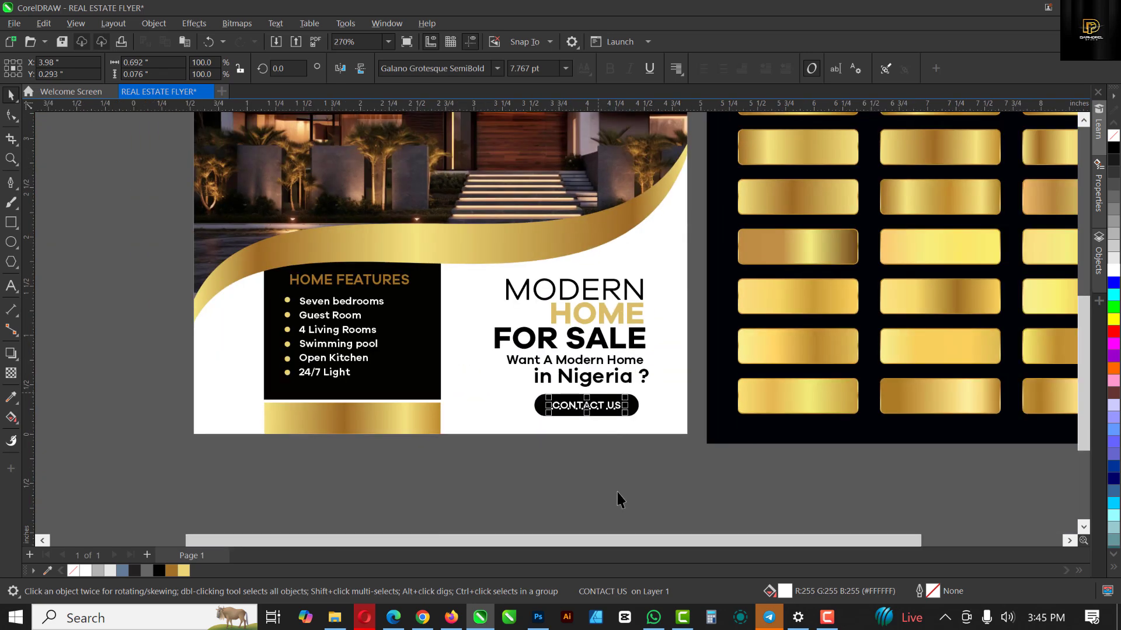
left_click(629, 476)
Step: Import the rb_33 logo from the REAL ESTATE FLYER folder, scale it to about 0.623 in and place it in the photo's upper-right corner
scroll(629, 475, "down", 3)
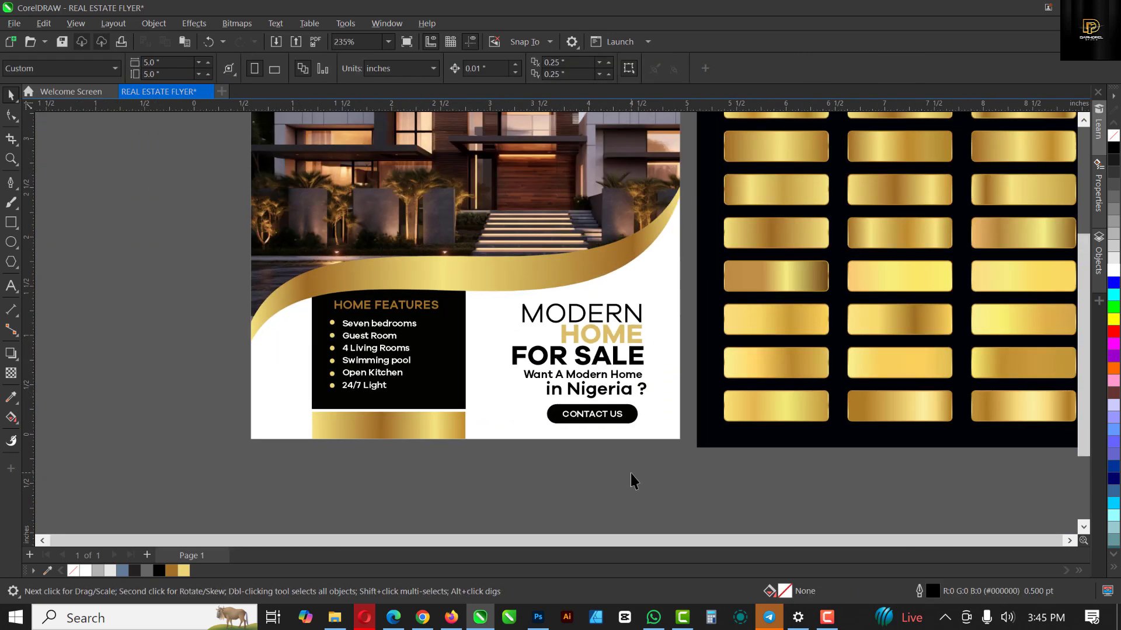
scroll(629, 473, "up", 1)
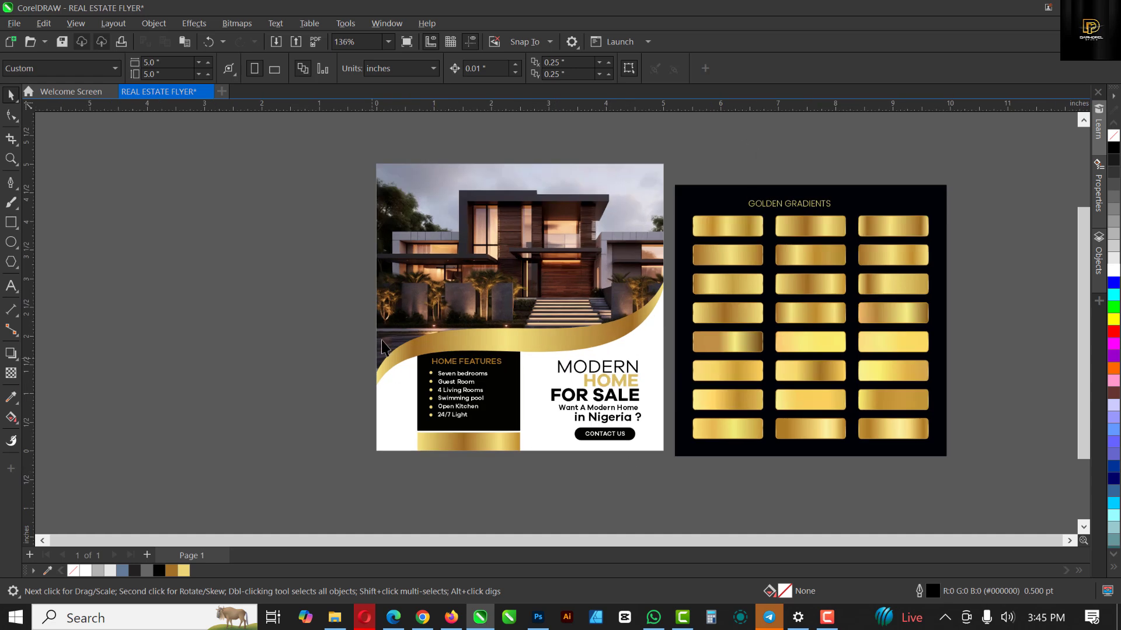
scroll(565, 221, "up", 2)
scroll(565, 221, "up", 1)
scroll(541, 238, "down", 1)
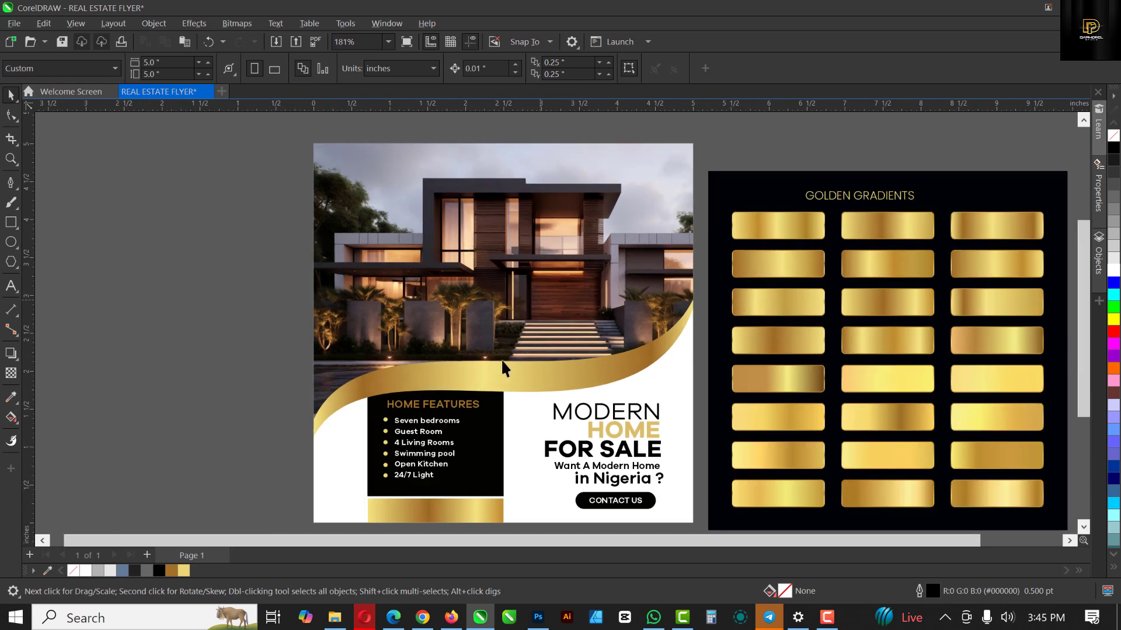
left_click(337, 615)
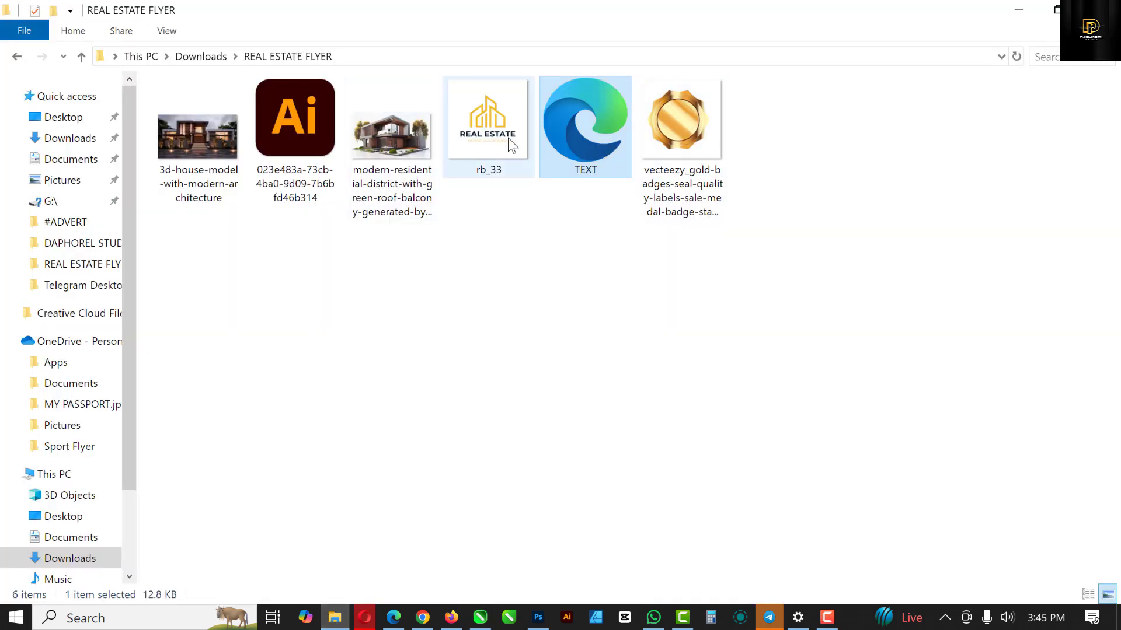
left_click(481, 116)
left_click_drag(480, 111, 153, 253)
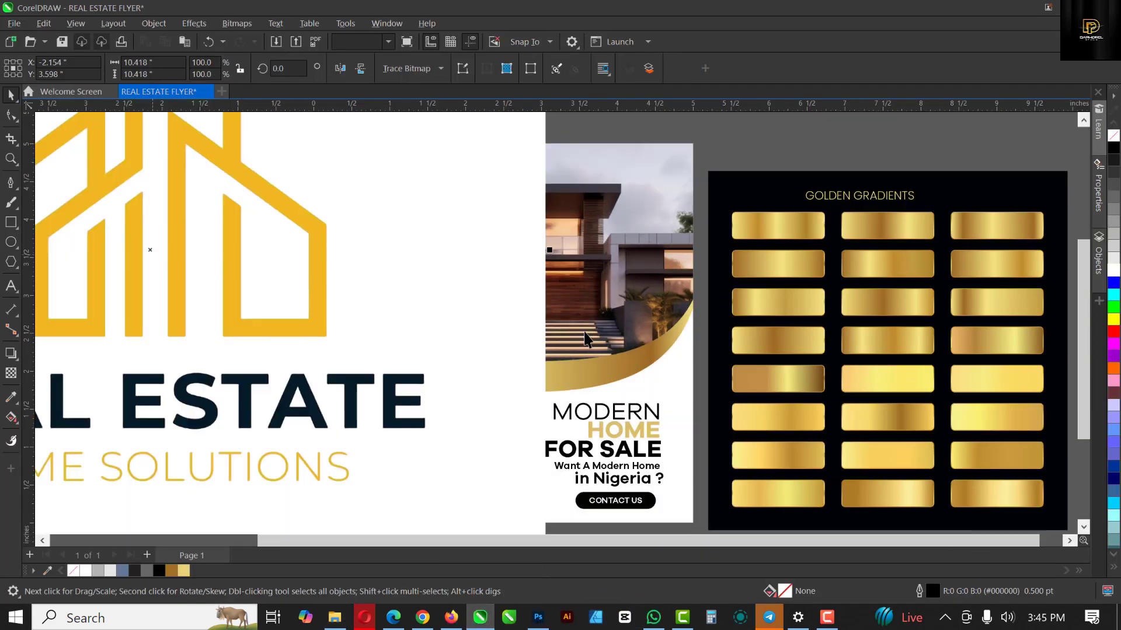
scroll(585, 338, "down", 4)
left_click_drag(576, 446, 618, 303)
scroll(606, 274, "up", 5)
scroll(609, 299, "down", 3)
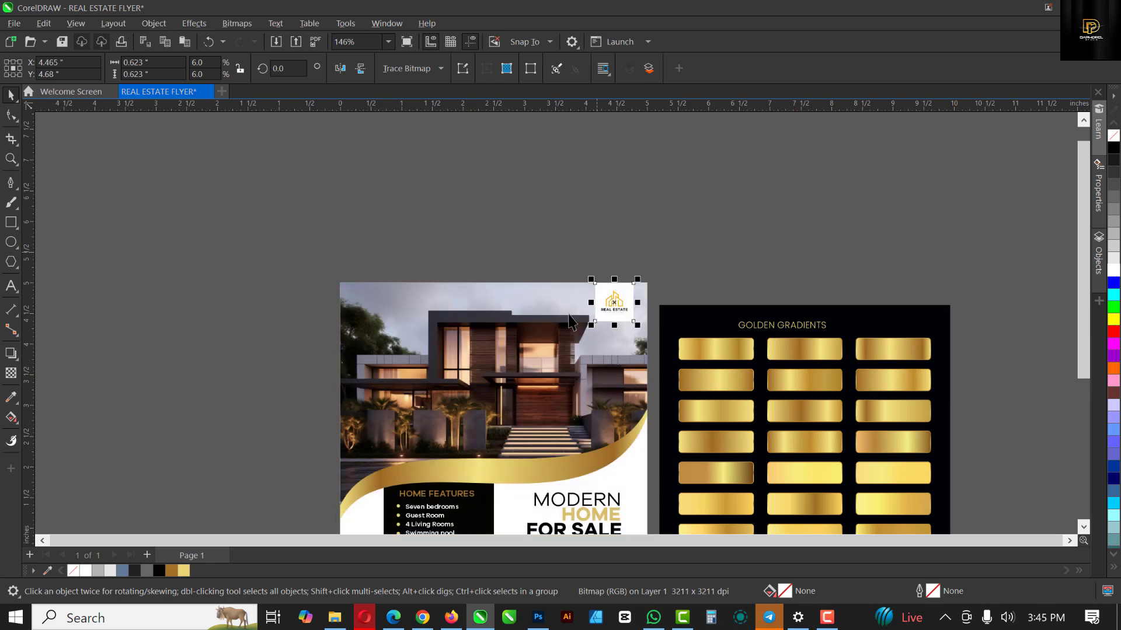
Step: Align the real estate logo flush with the flyer's top edge
left_click(727, 225)
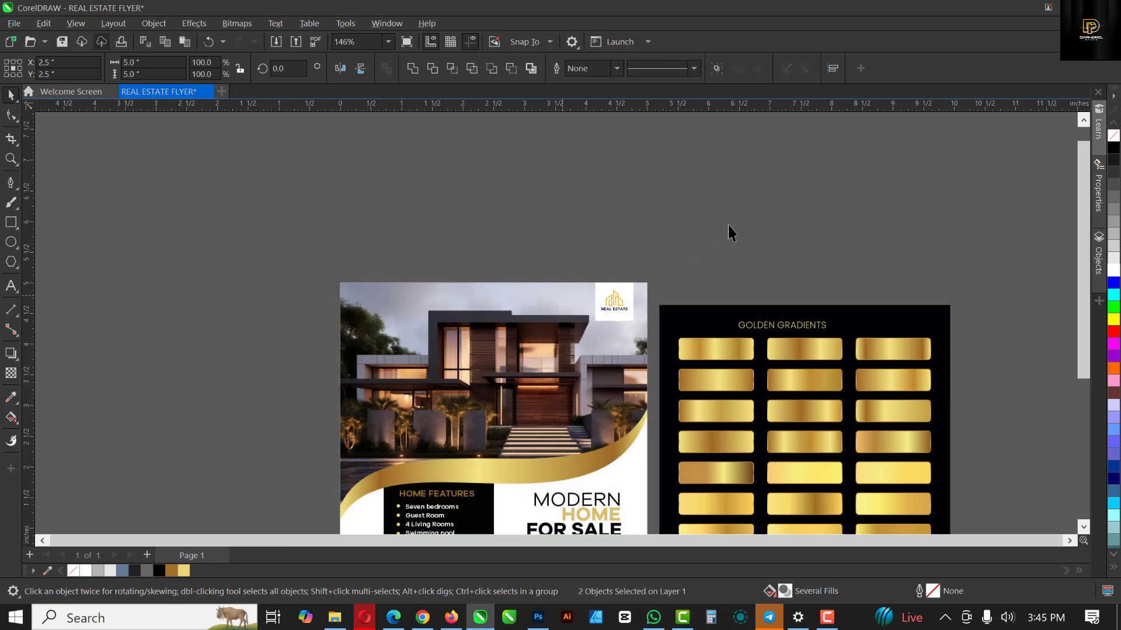
scroll(720, 226, "down", 1)
scroll(646, 272, "up", 3)
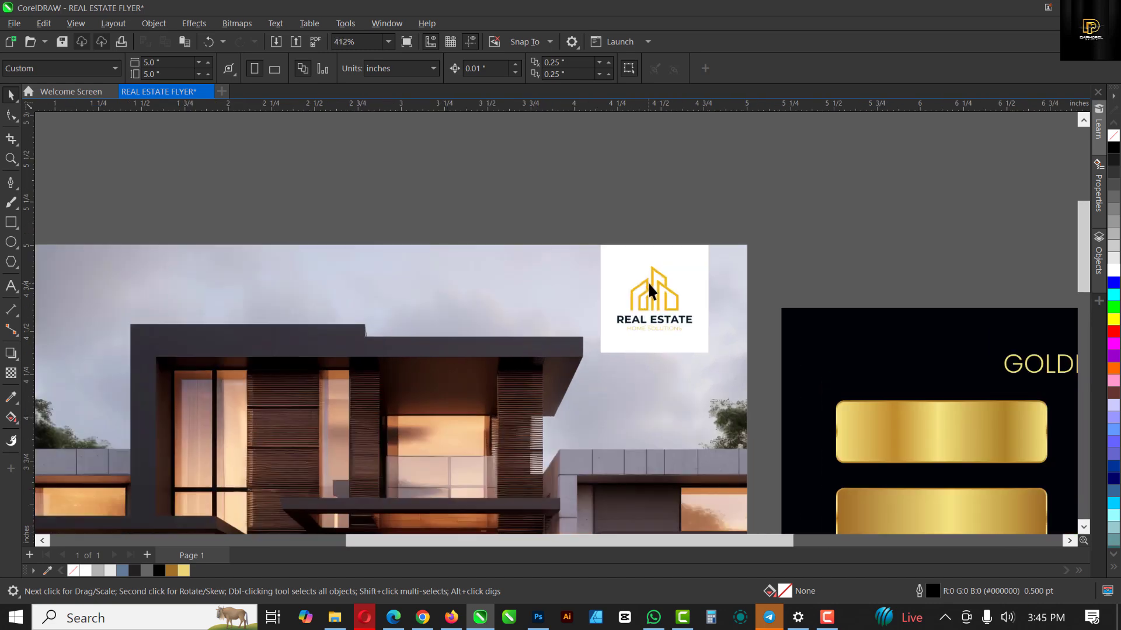
left_click(648, 283)
scroll(671, 293, "down", 3)
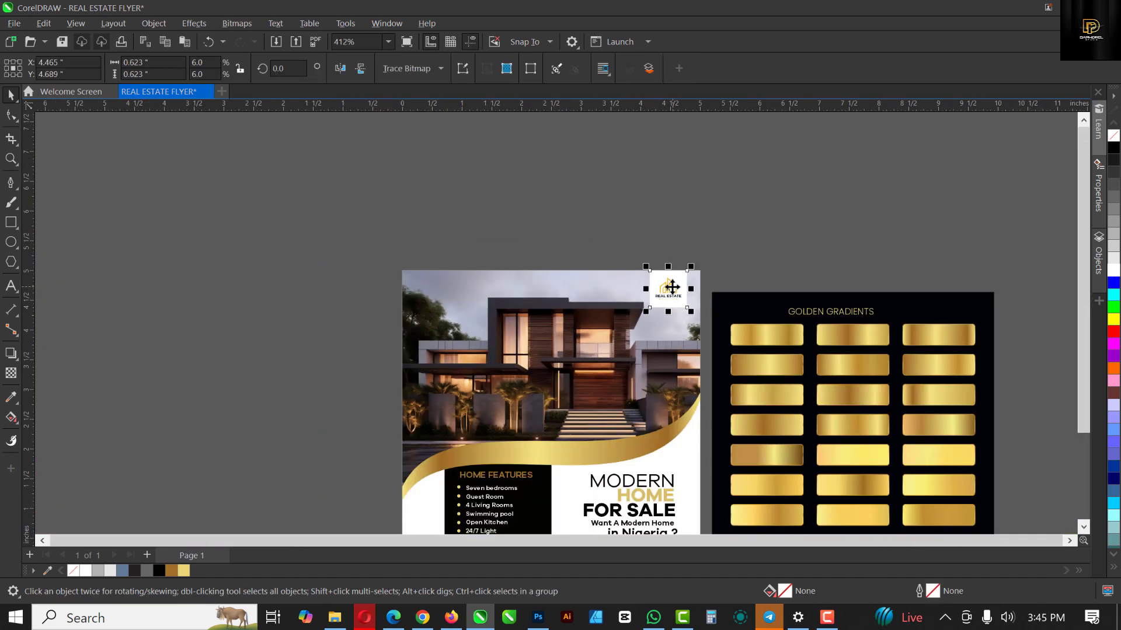
scroll(559, 357, "up", 2)
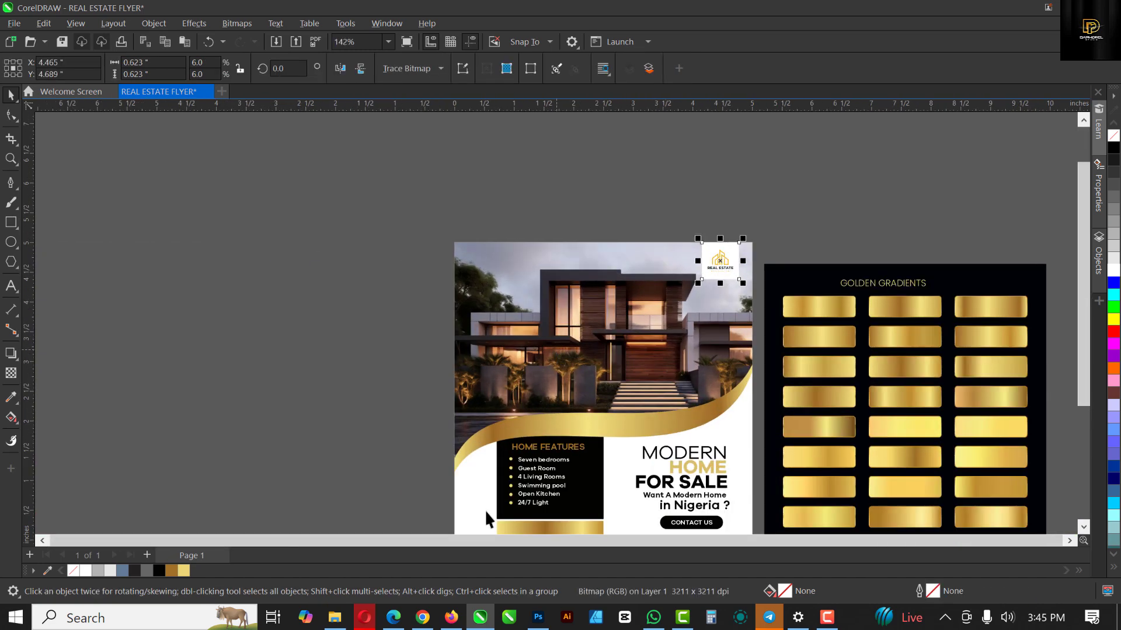
Step: Import the vecteezy gold badge image from the REAL ESTATE FLYER folder and scale it to about 12.8%
left_click(335, 617)
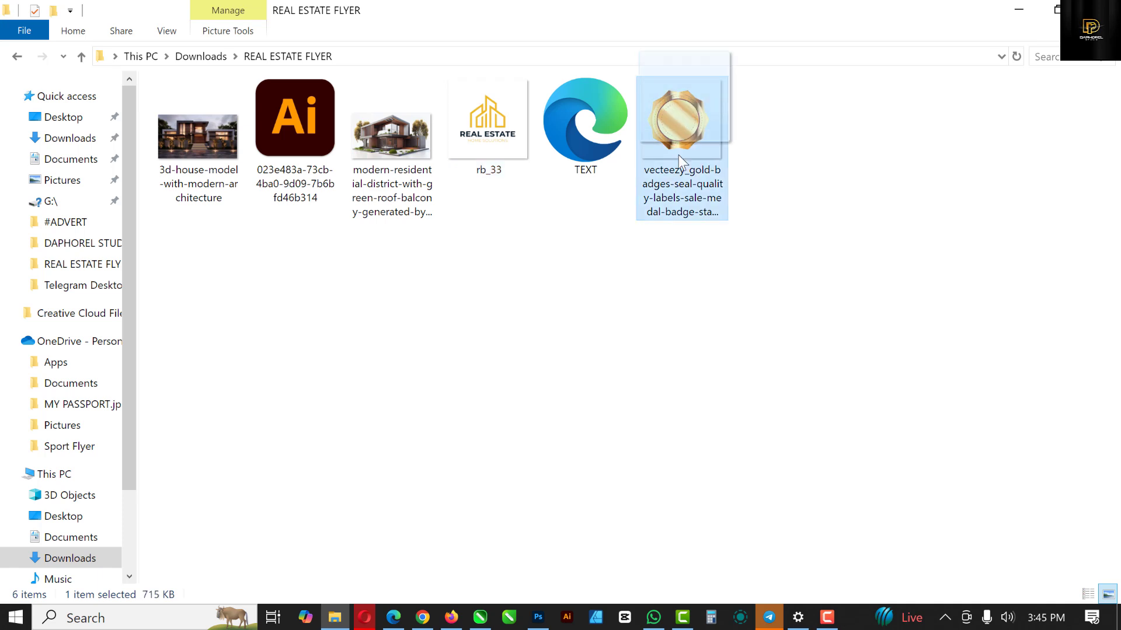
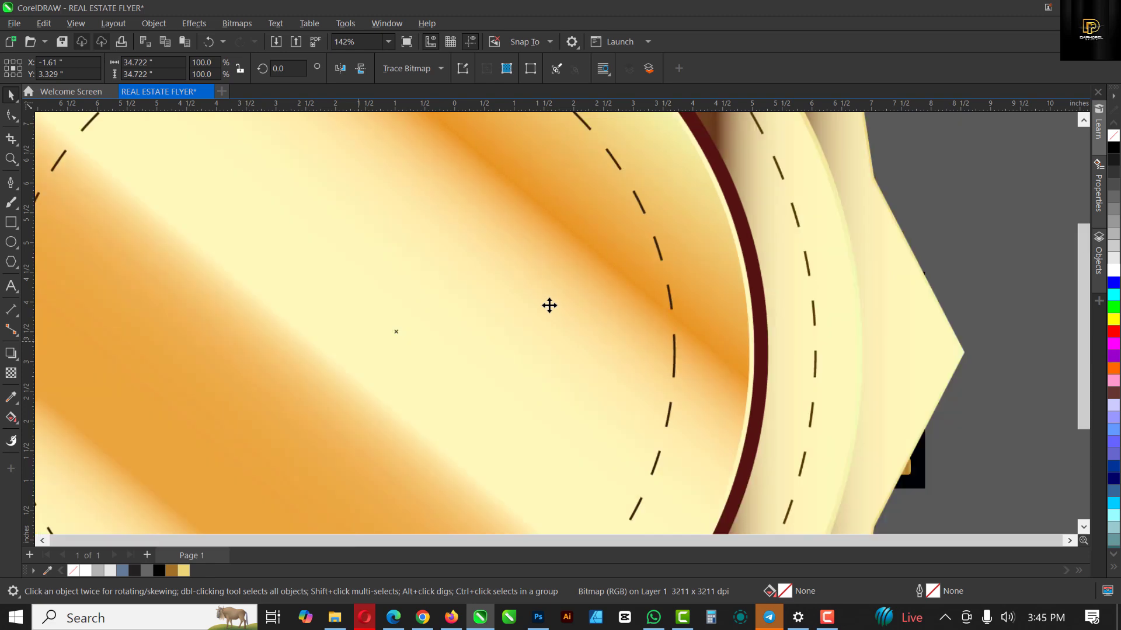
left_click_drag(648, 191, 545, 290)
scroll(528, 308, "up", 5)
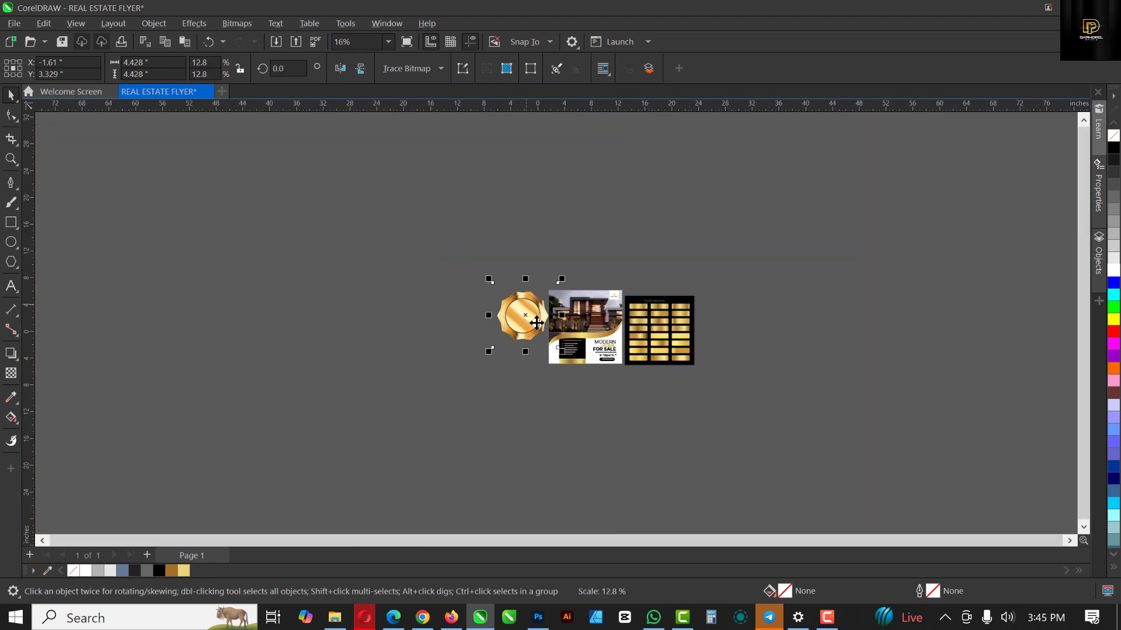
scroll(571, 334, "down", 3)
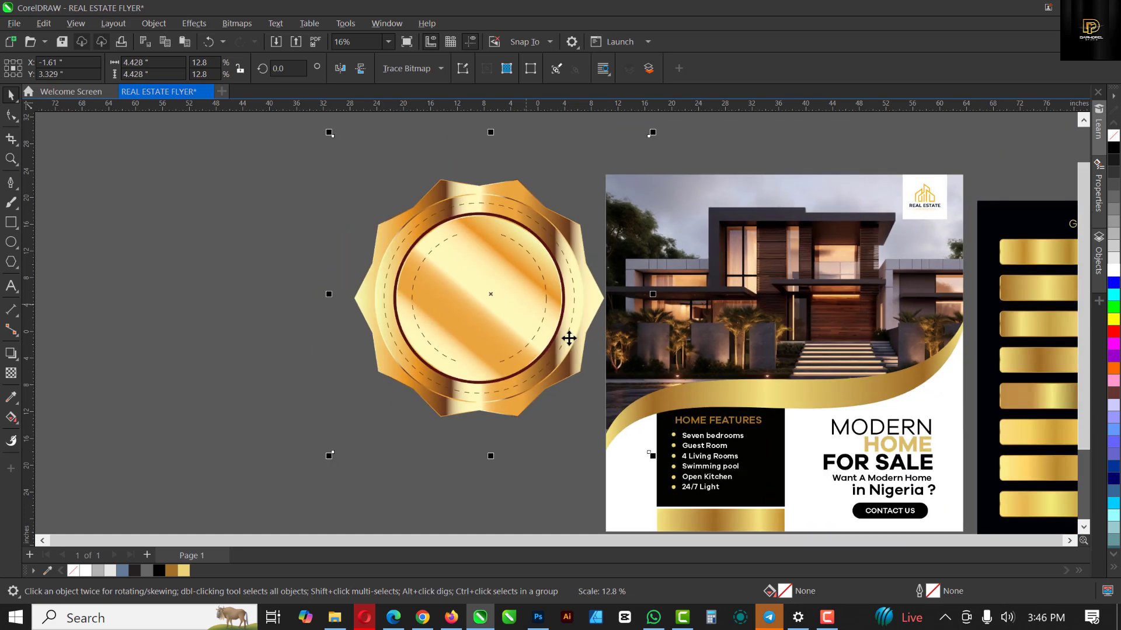
Step: Reduce the gold badge to about 1.695 in square and position it over the lower-left part of the house photo
scroll(608, 243, "up", 1)
left_click_drag(613, 233, 549, 295)
left_click_drag(515, 340, 650, 366)
scroll(628, 330, "up", 3)
scroll(621, 324, "down", 3)
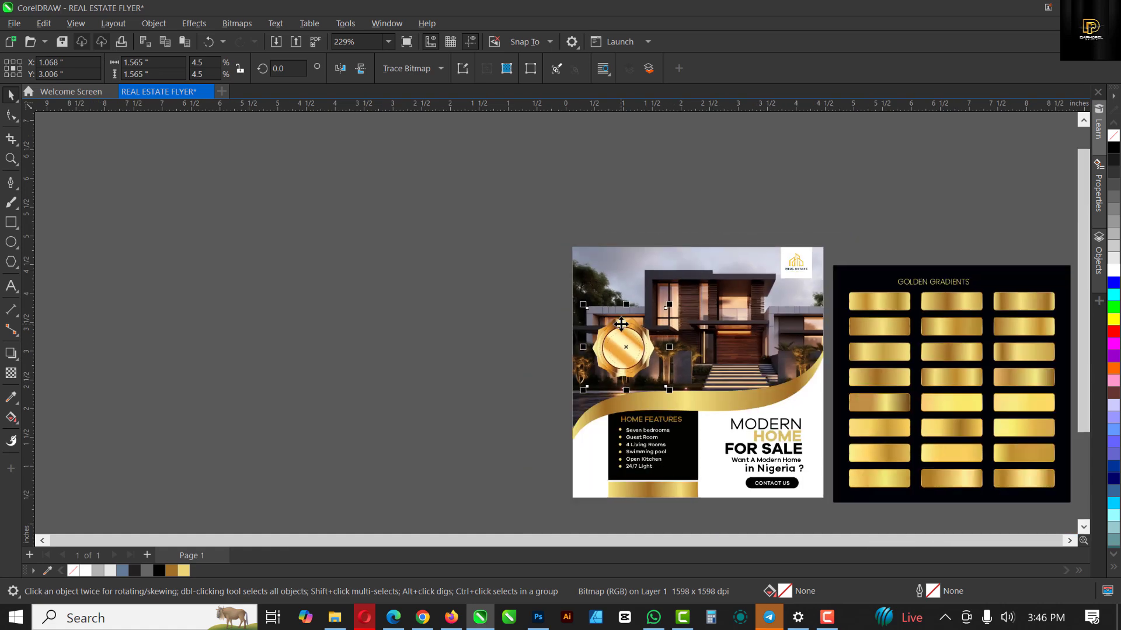
scroll(633, 350, "up", 2)
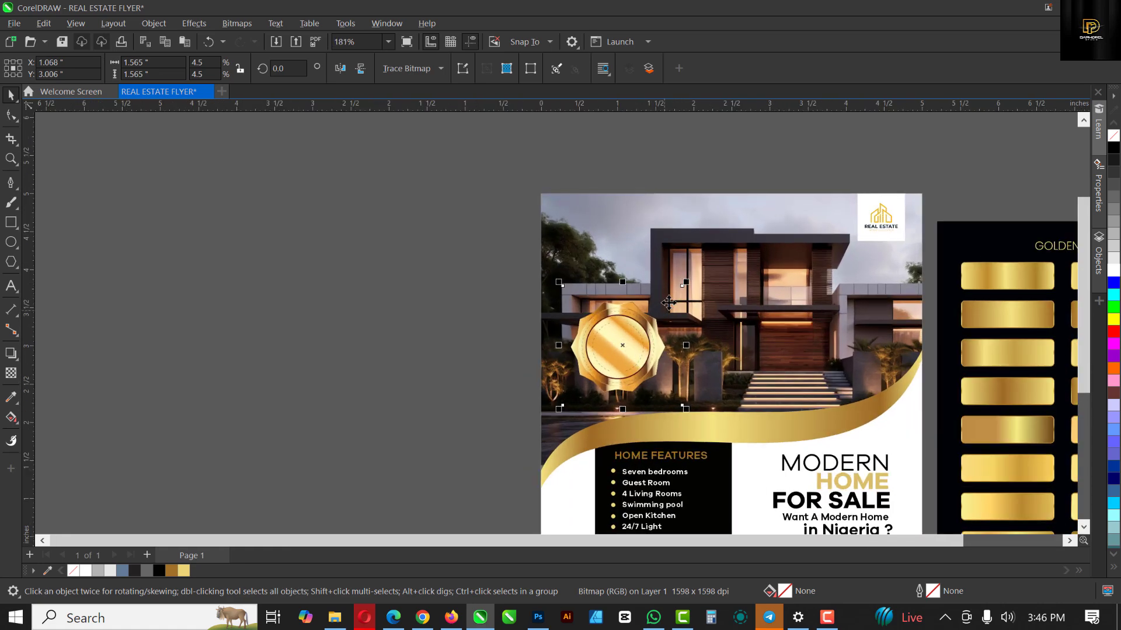
left_click_drag(685, 283, 697, 276)
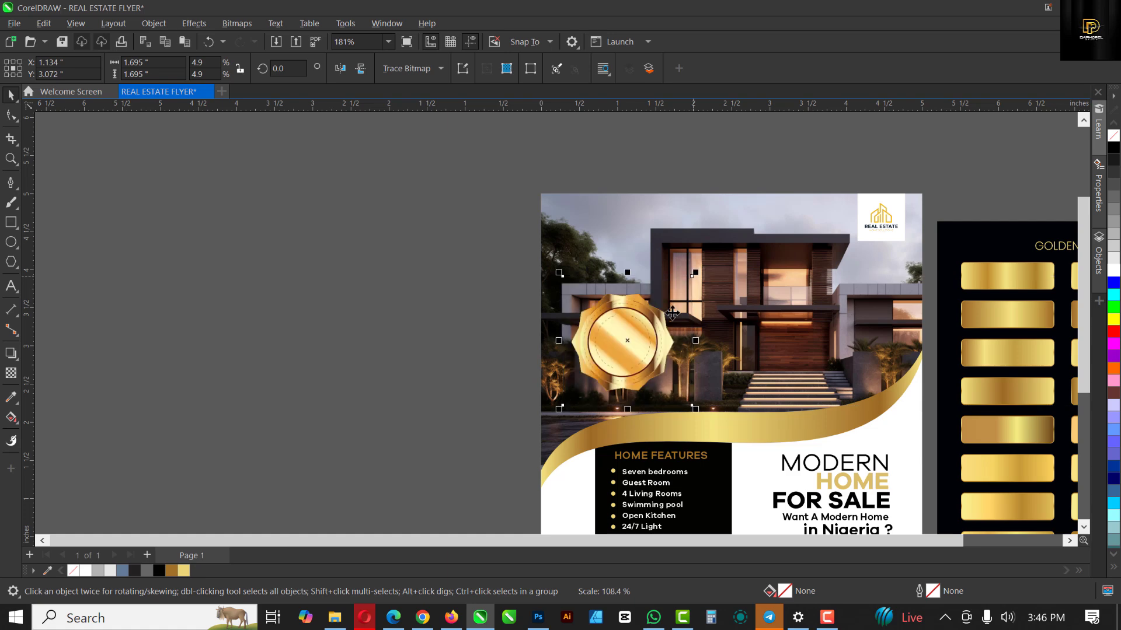
scroll(586, 326, "down", 1)
scroll(710, 443, "up", 1)
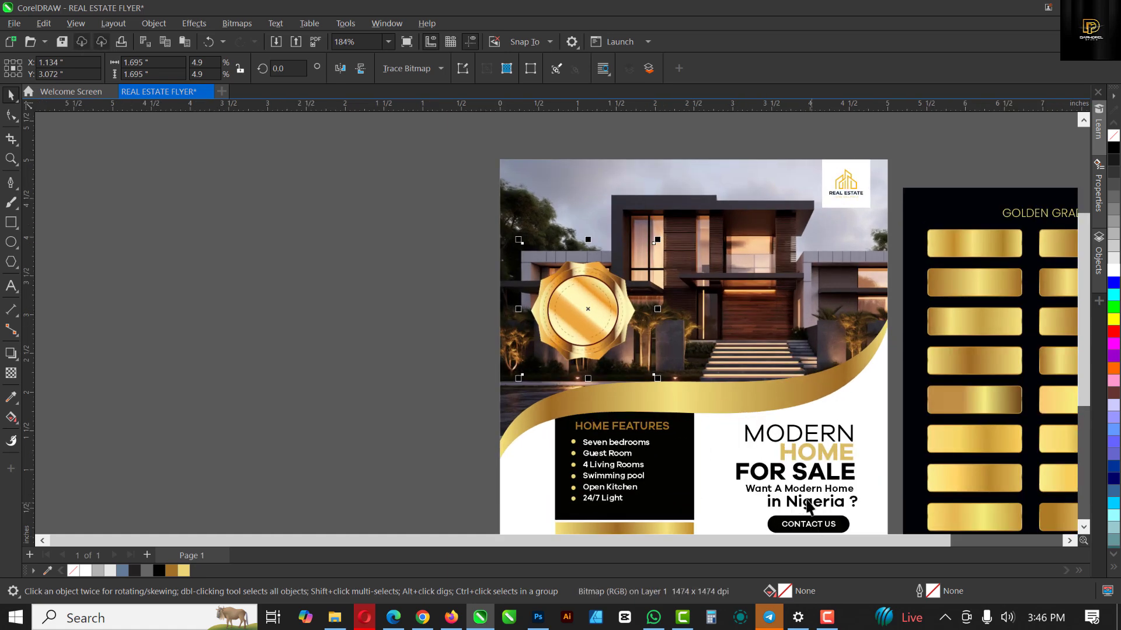
Step: Place a copy of "MODERN" at the badge, change its text to "$800" and set its font to Galano Grotesque SemiBold
left_click(783, 435)
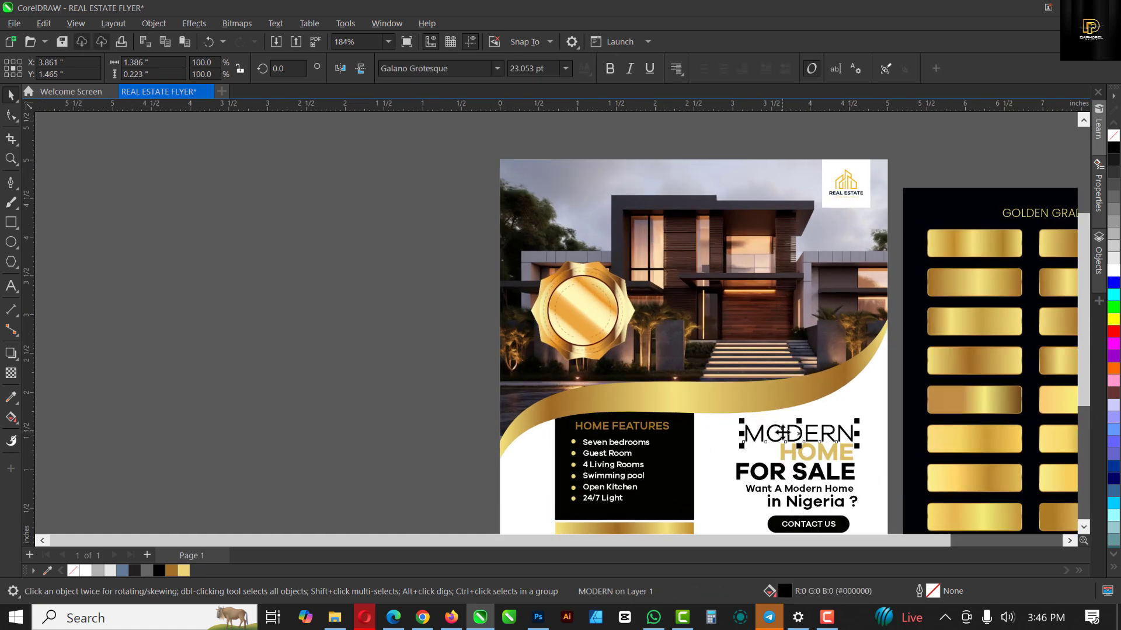
left_click_drag(783, 435, 602, 319)
scroll(604, 322, "up", 3)
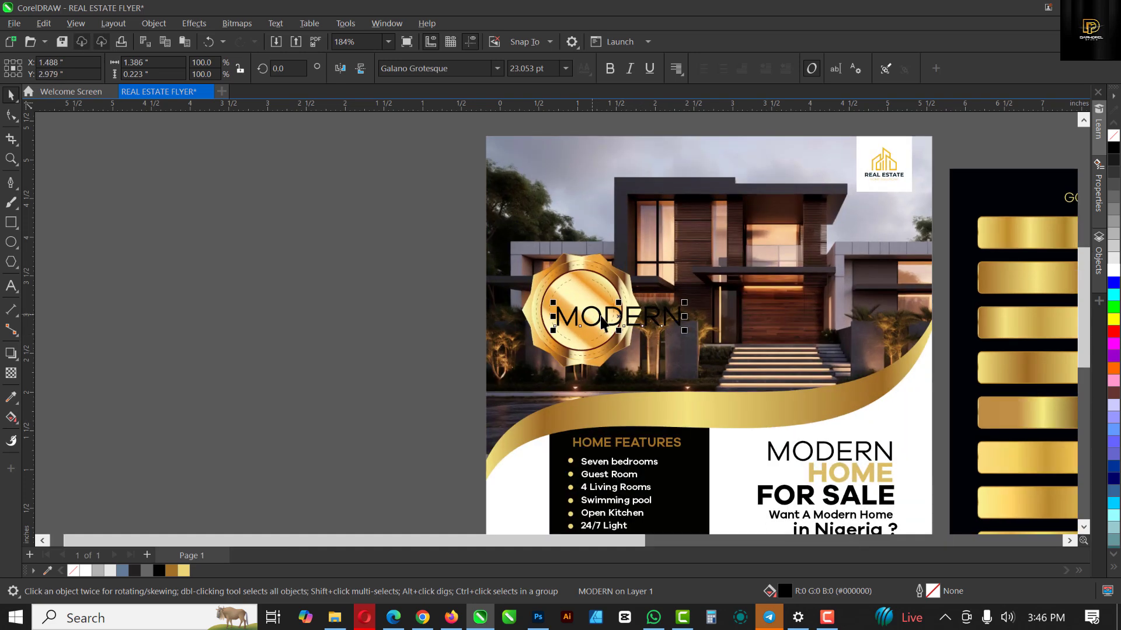
double_click(617, 322)
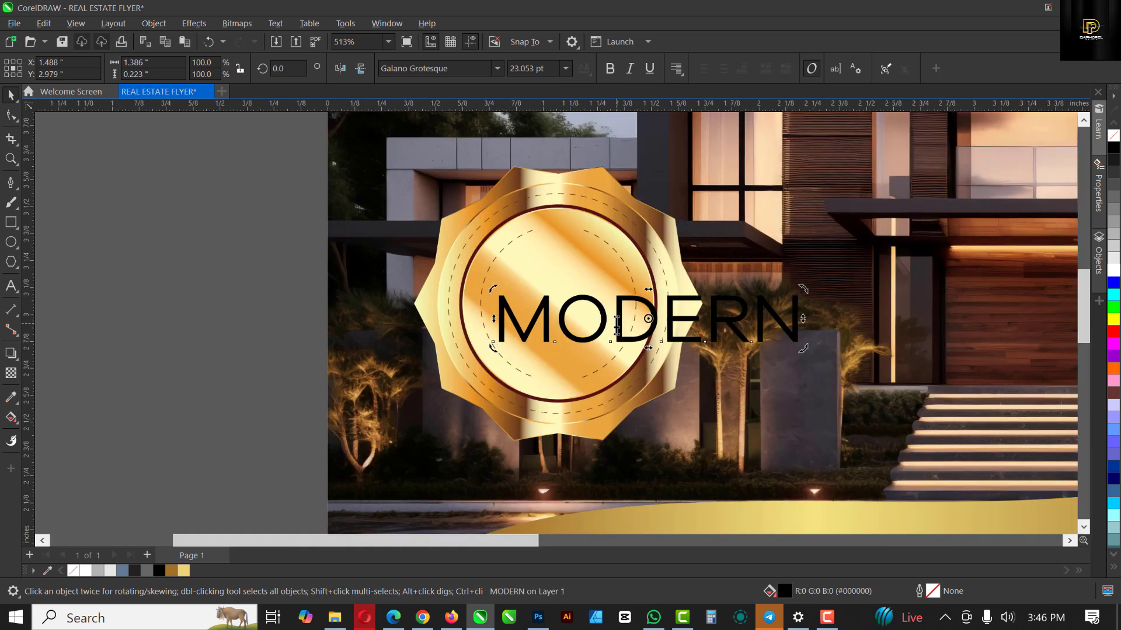
key("ctrl+a")
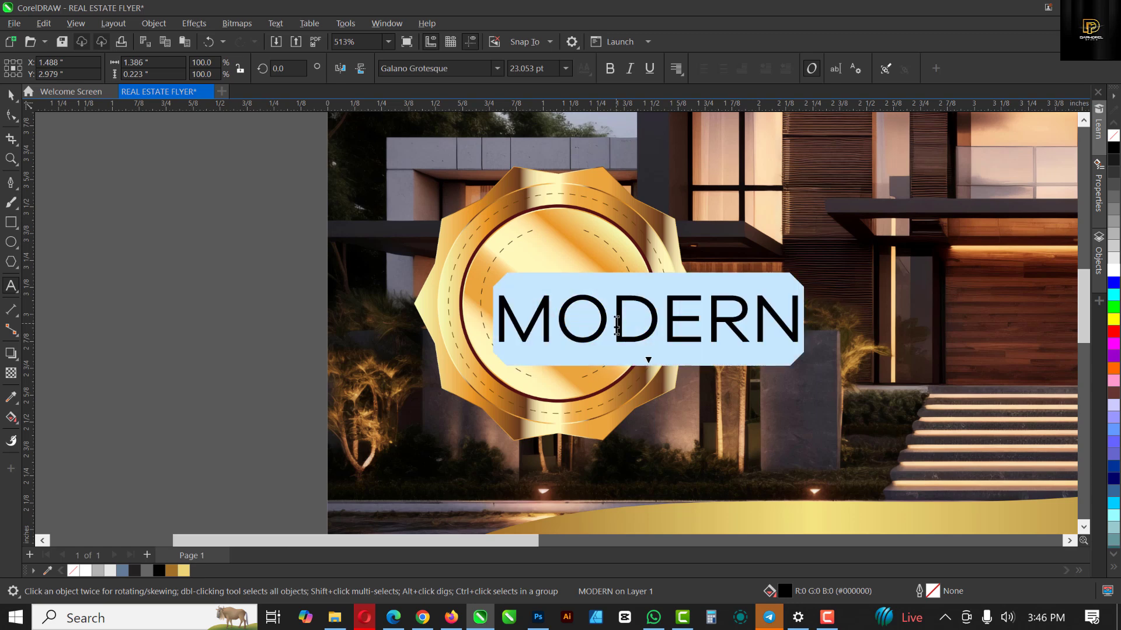
type("$")
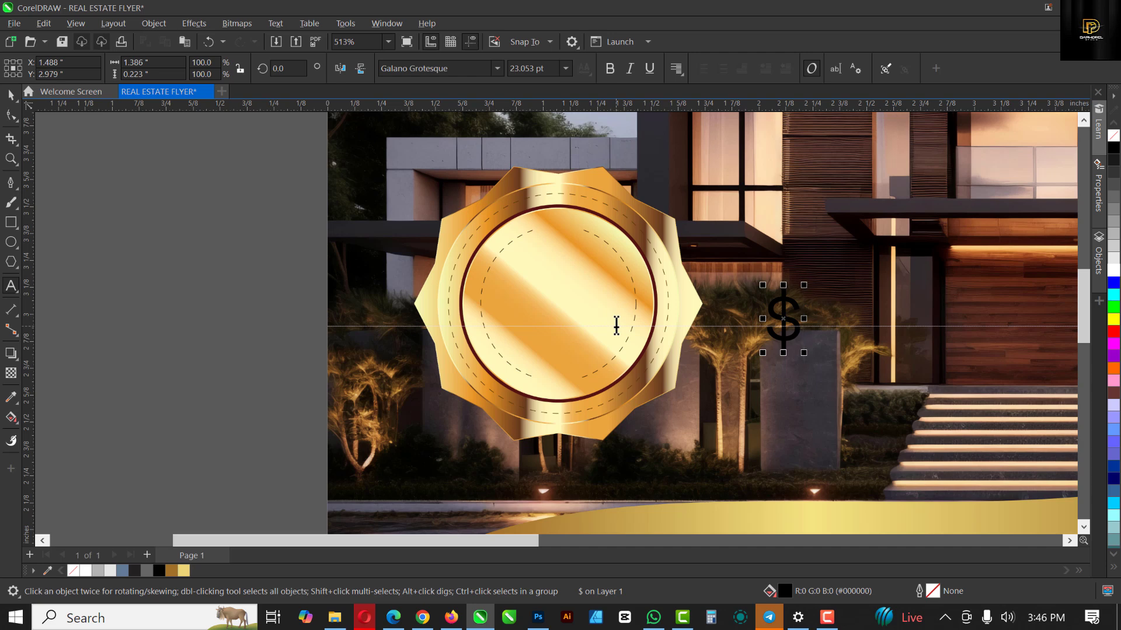
type("800")
key("ctrl+space")
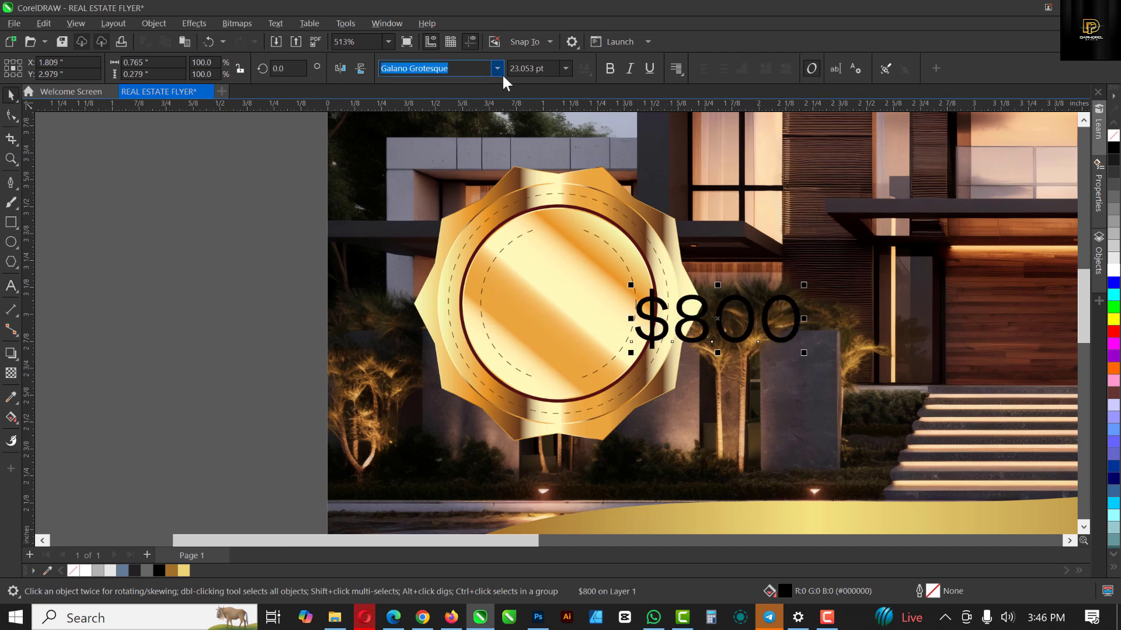
left_click(501, 70)
left_click(453, 109)
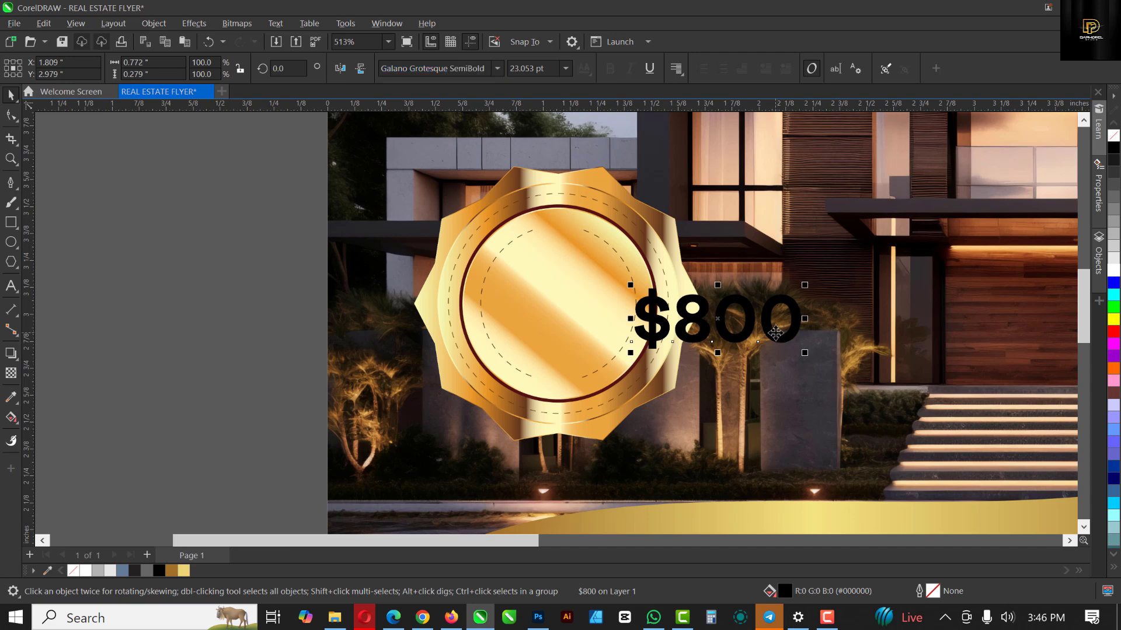
Step: Scale the "$800" text to about 18.664 pt, tighten its letter spacing and centre it on the gold badge
left_click_drag(775, 333, 583, 316)
key("F10")
key("ctrl+space")
scroll(577, 313, "up", 2)
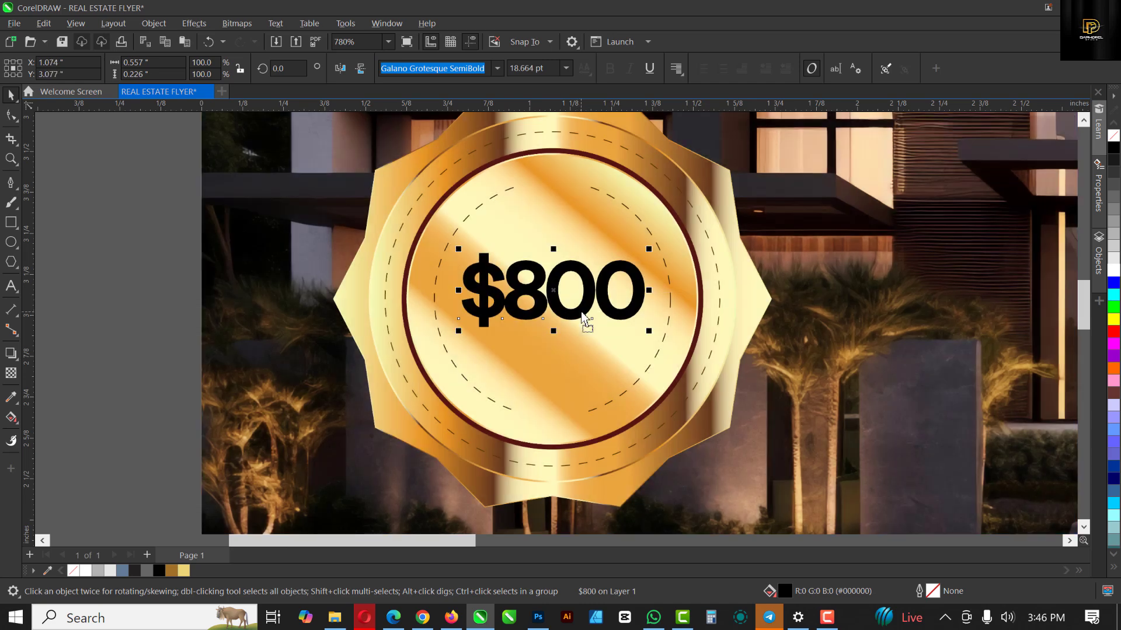
Step: Fill the "$800" text with the dark red (#531212) sampled from the badge's inner ring
scroll(527, 282, "up", 3)
key("i")
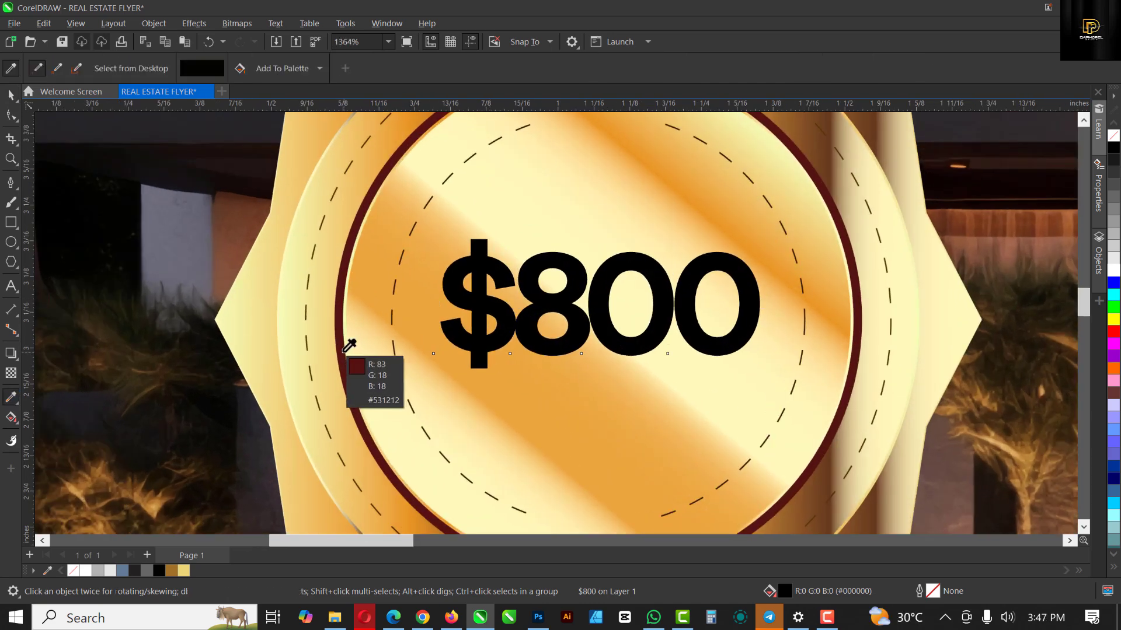
left_click(344, 349)
left_click(468, 295)
key("space")
Step: Copy "$800" upward, change the copy to "Start price", scale it to about 35.3% and centre it above the price
scroll(469, 296, "down", 3)
left_click_drag(607, 336, 607, 268)
double_click(607, 269)
type("Start price")
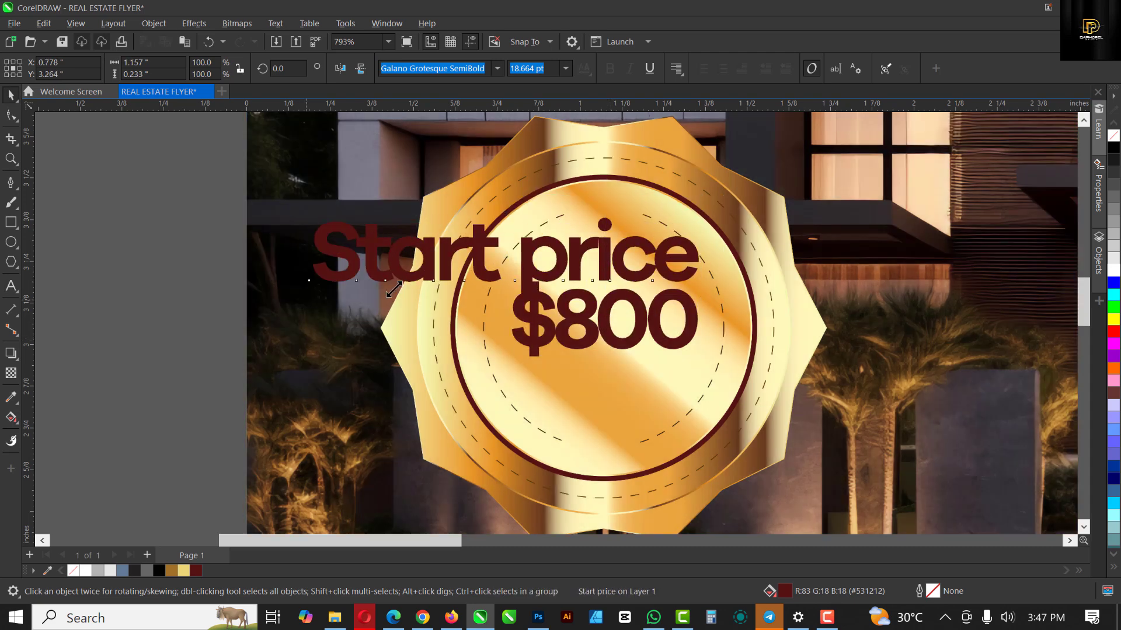
left_click_drag(394, 289, 563, 239)
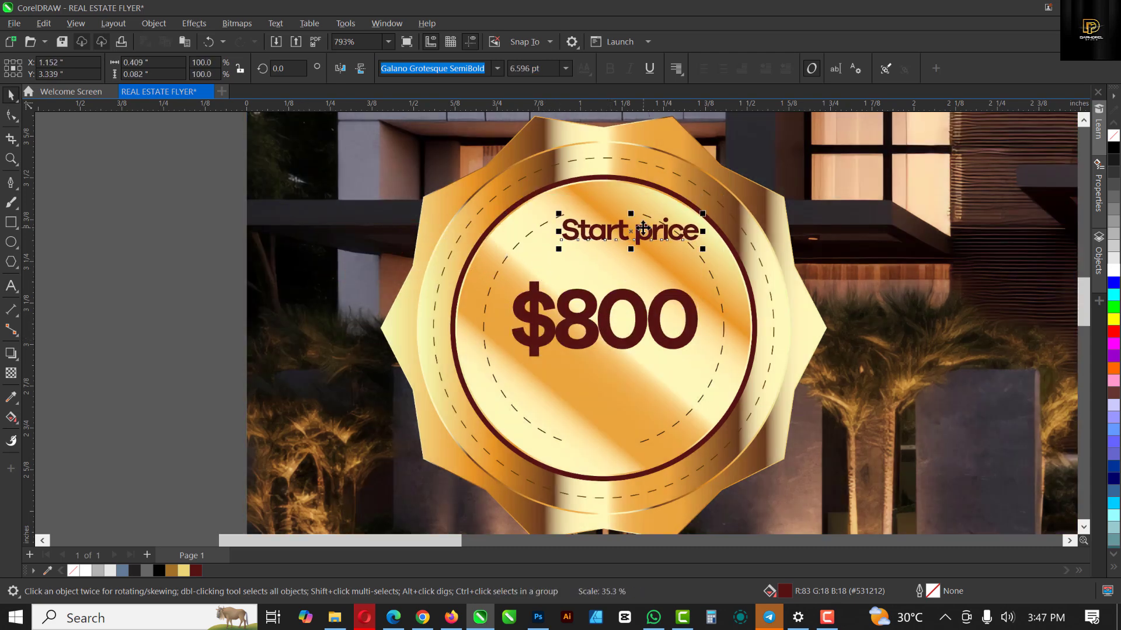
left_click_drag(642, 232, 614, 268)
Step: Duplicate "Start price" directly below "$800" and open the copy's text for editing
left_click_drag(615, 267, 615, 378)
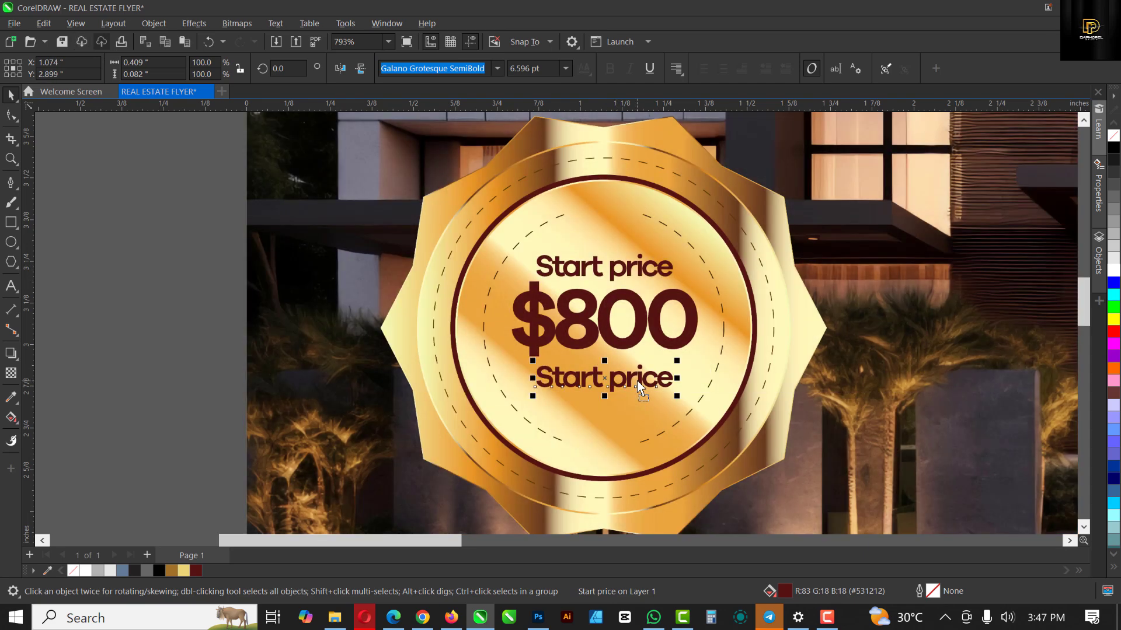
double_click(636, 381)
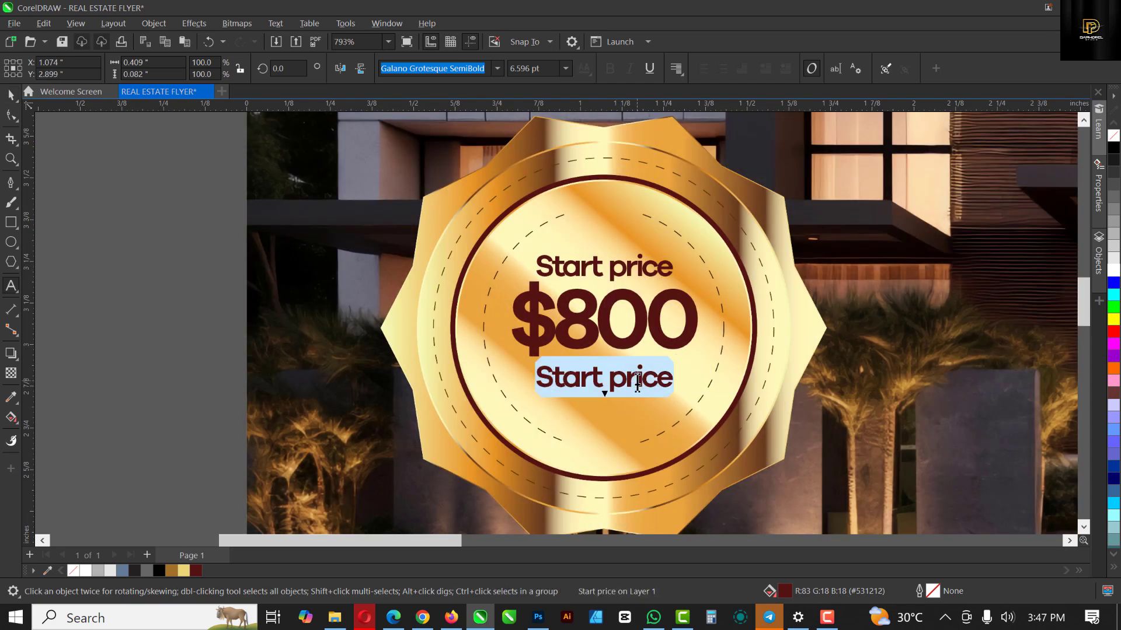